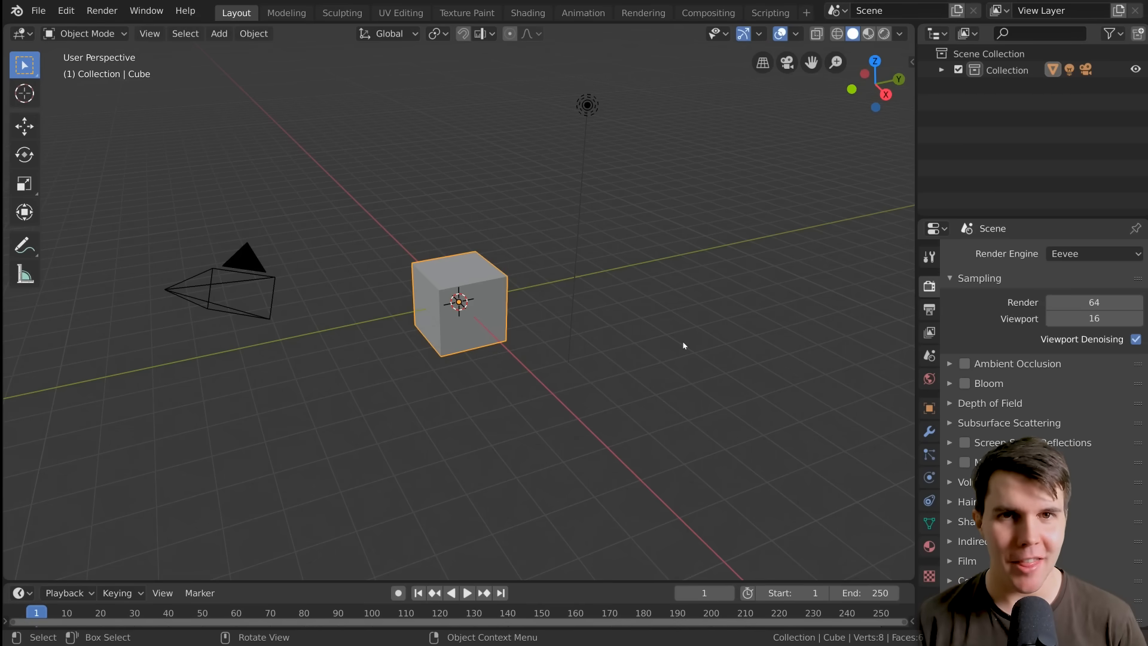
# Delete the default cube and add a torus mesh at the world origin
pyautogui.click(38, 11)
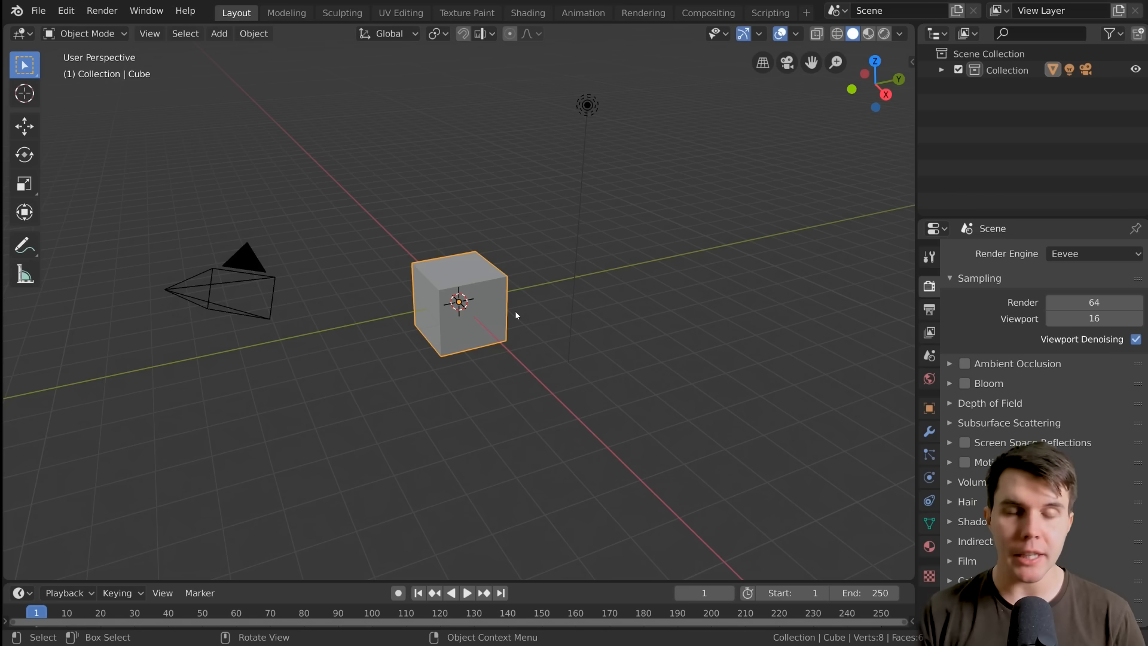
pyautogui.press('Delete')
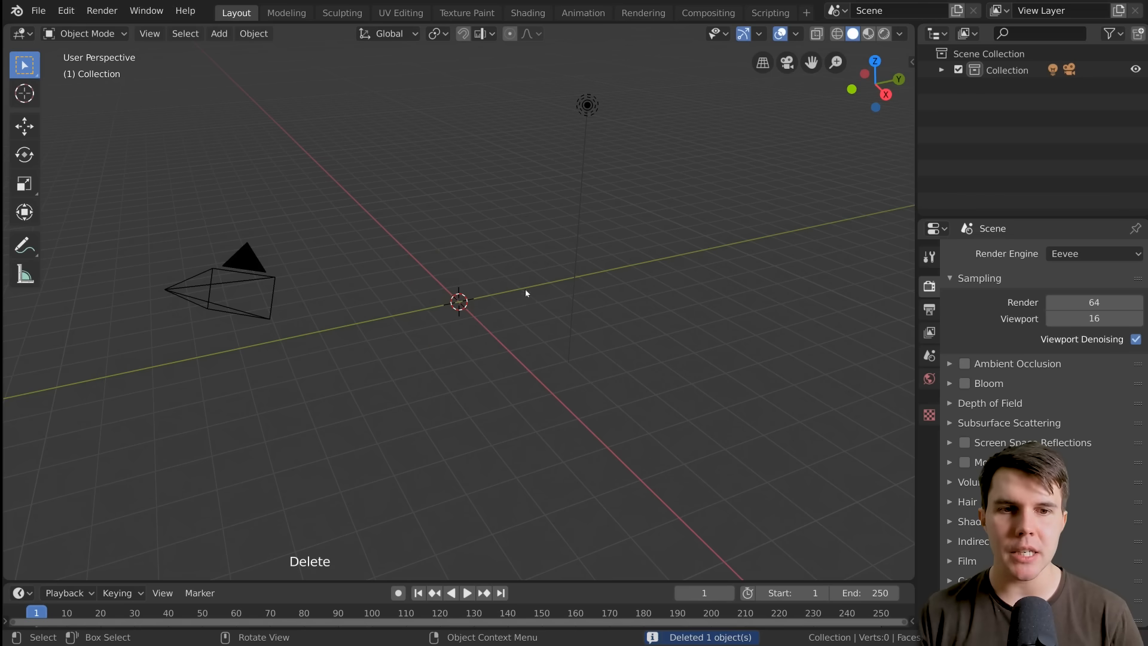
pyautogui.press('shift')
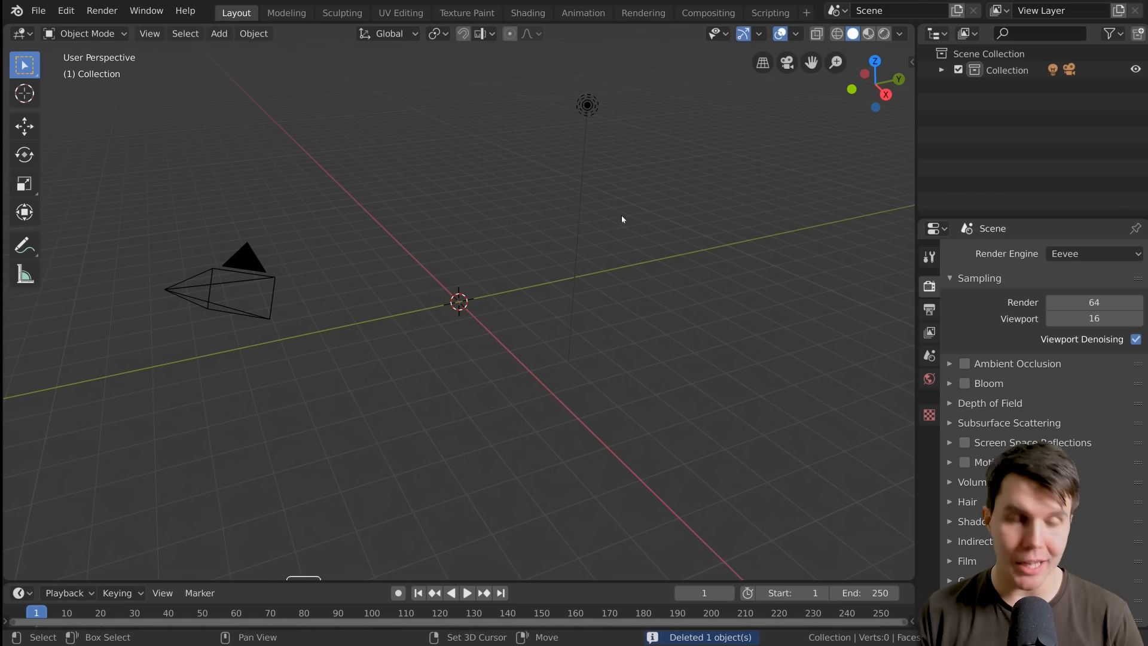
pyautogui.hotkey('shift', 'a')
pyautogui.moveTo(646, 202)
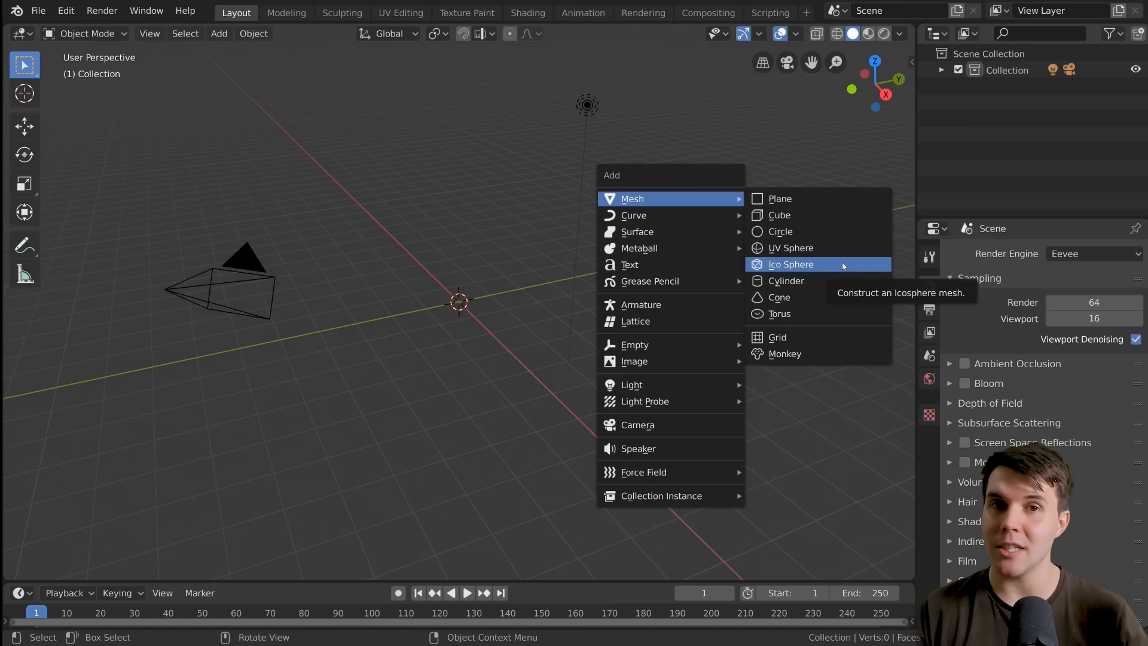
pyautogui.click(781, 314)
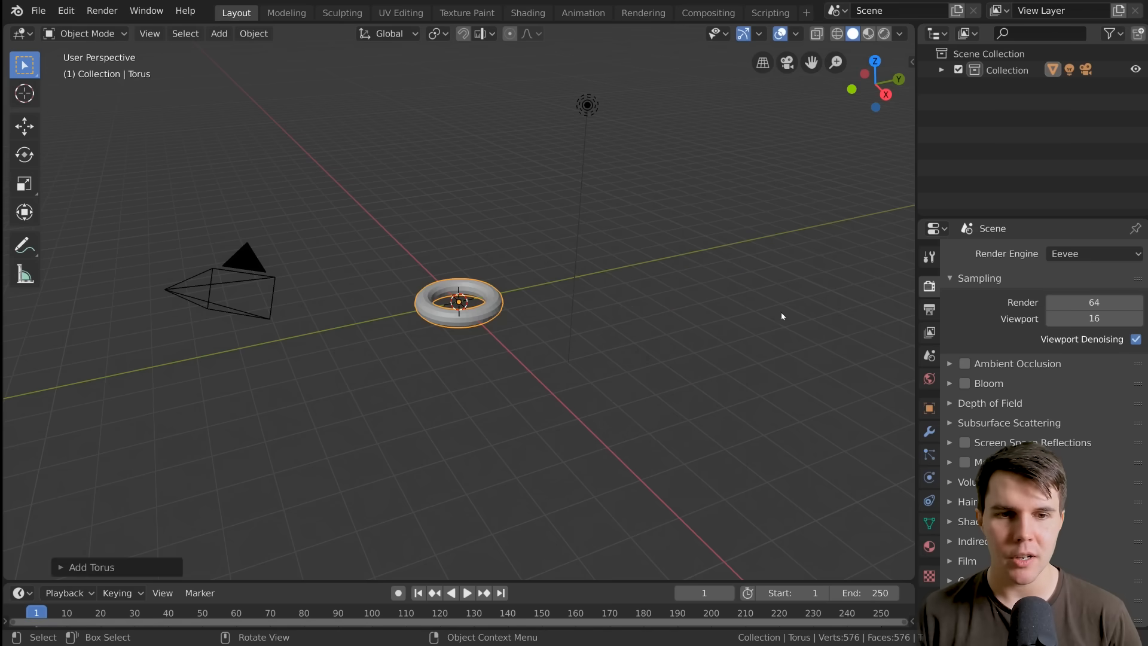
# Expand the creation settings of the newly added torus and dismiss them
pyautogui.scroll(5, 575, 349)
pyautogui.moveTo(518, 359); pyautogui.dragTo(587, 362, button='middle')
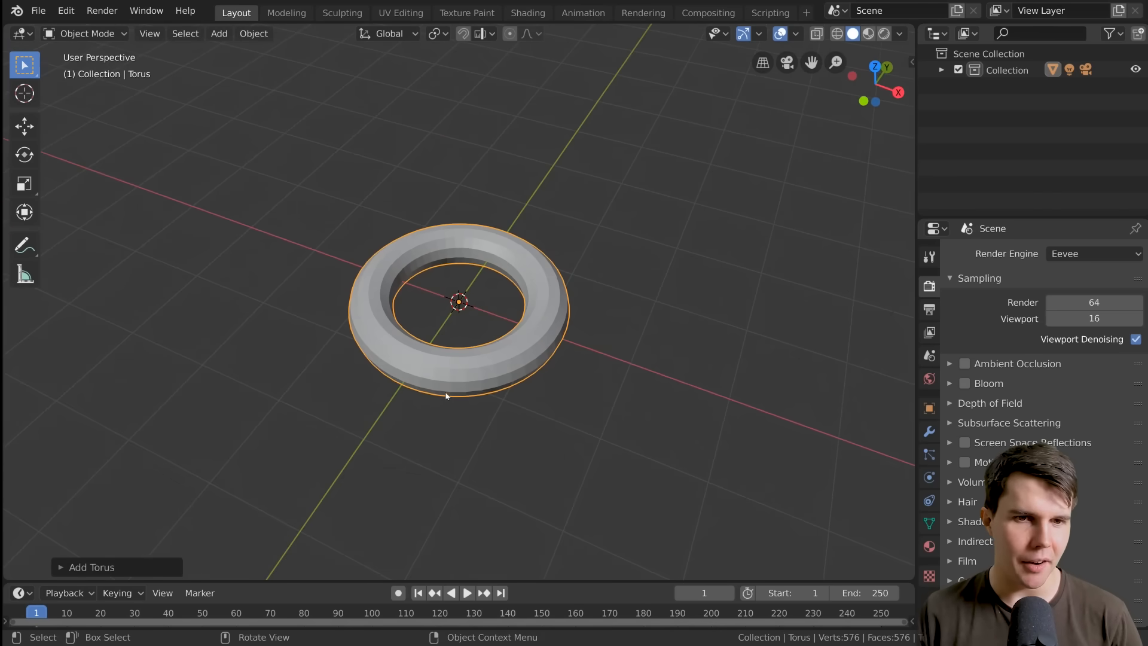
pyautogui.moveTo(446, 395); pyautogui.dragTo(426, 397, button='middle')
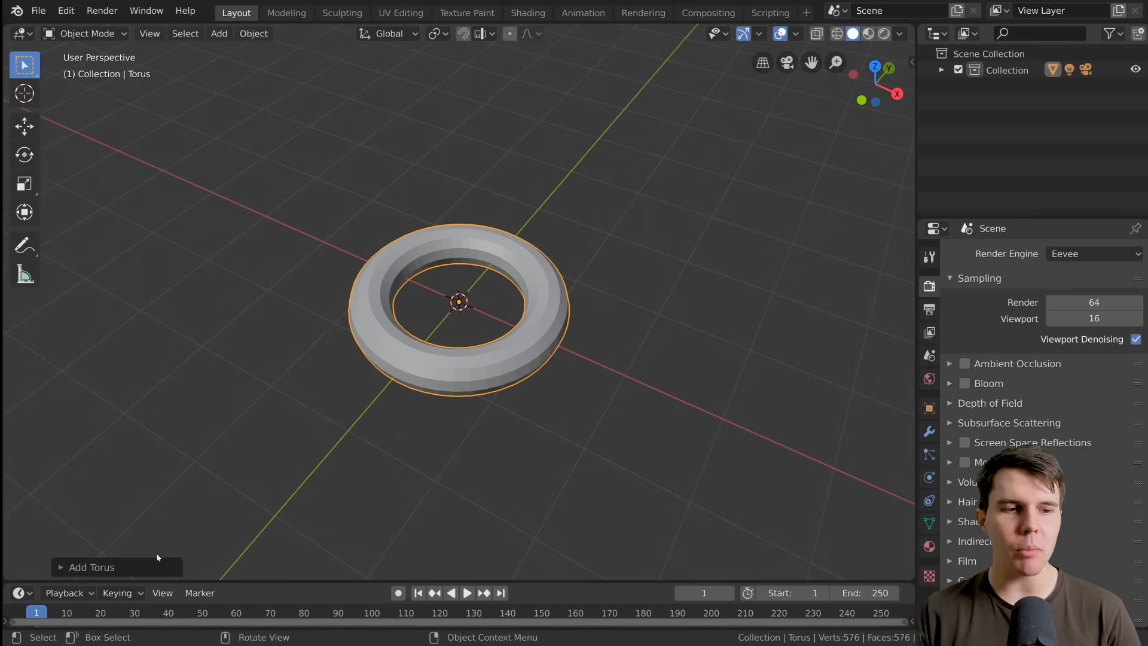
pyautogui.click(93, 568)
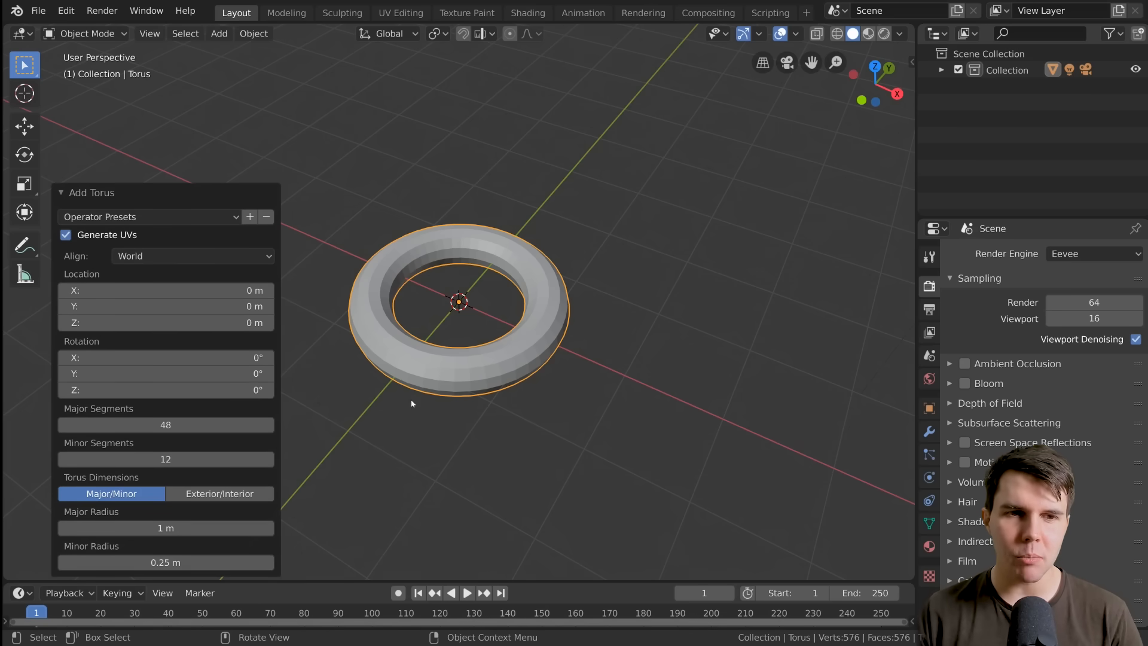
pyautogui.click(521, 264)
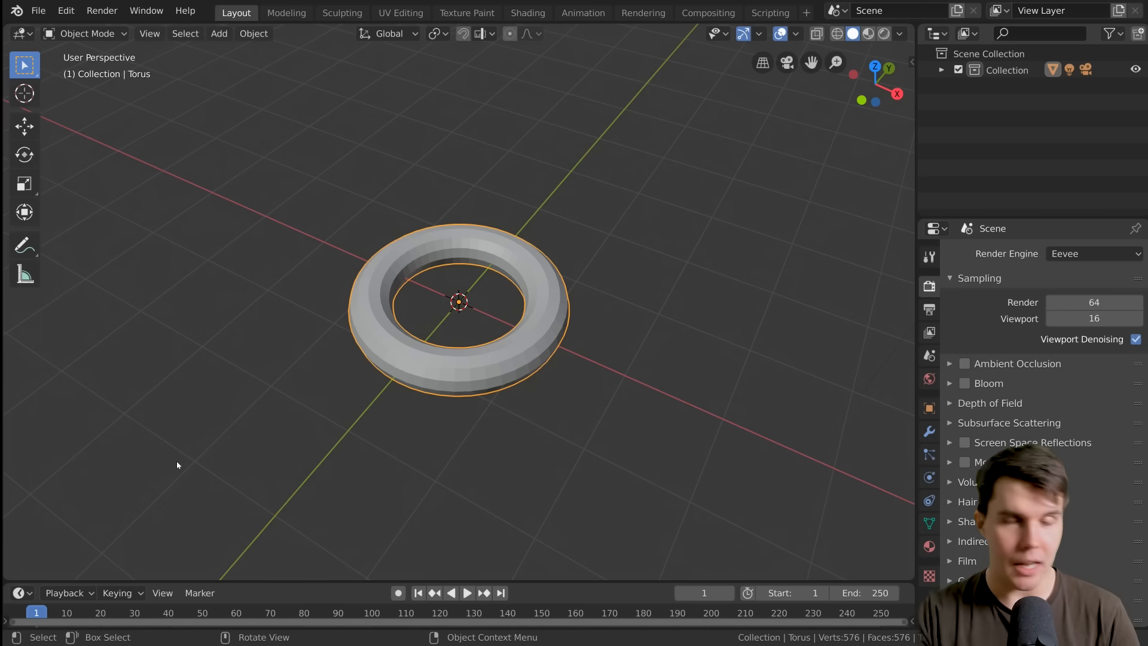
# Delete the existing torus and add a fresh torus mesh at the origin
pyautogui.press('x')
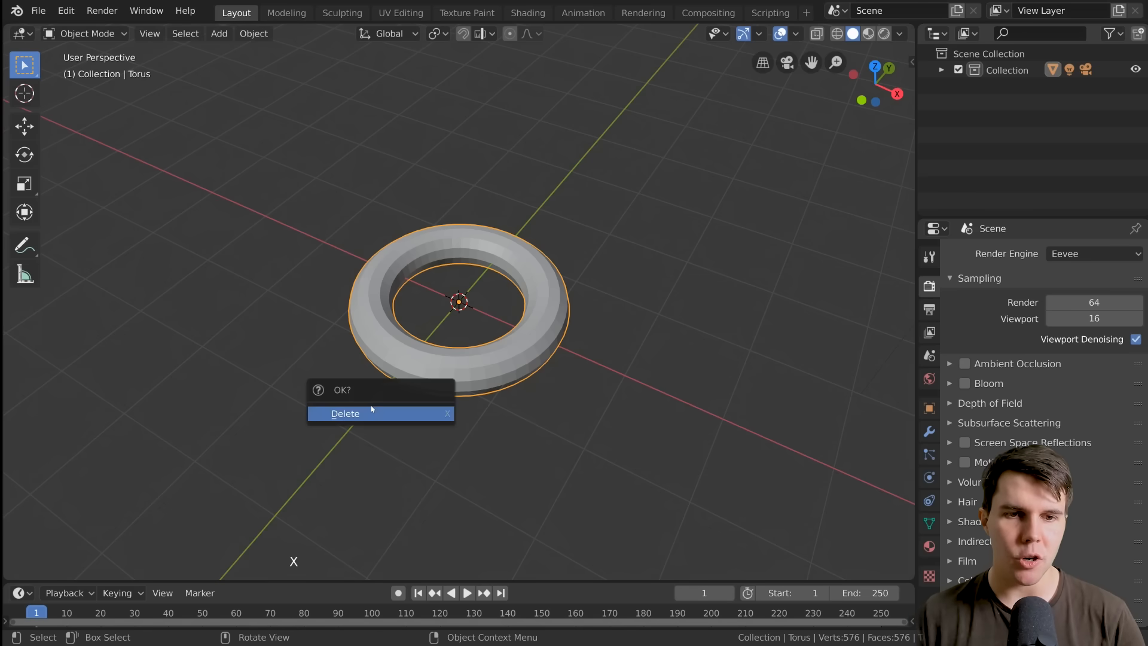
pyautogui.click(372, 410)
pyautogui.hotkey('shift', 'a')
pyautogui.moveTo(499, 304)
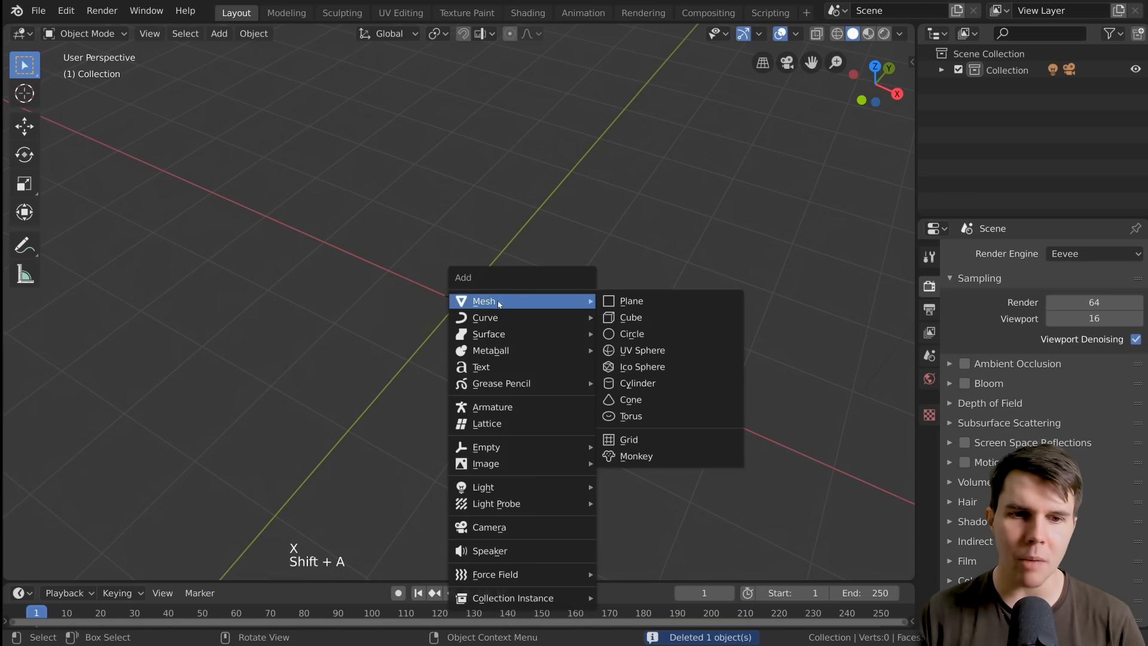
pyautogui.click(671, 417)
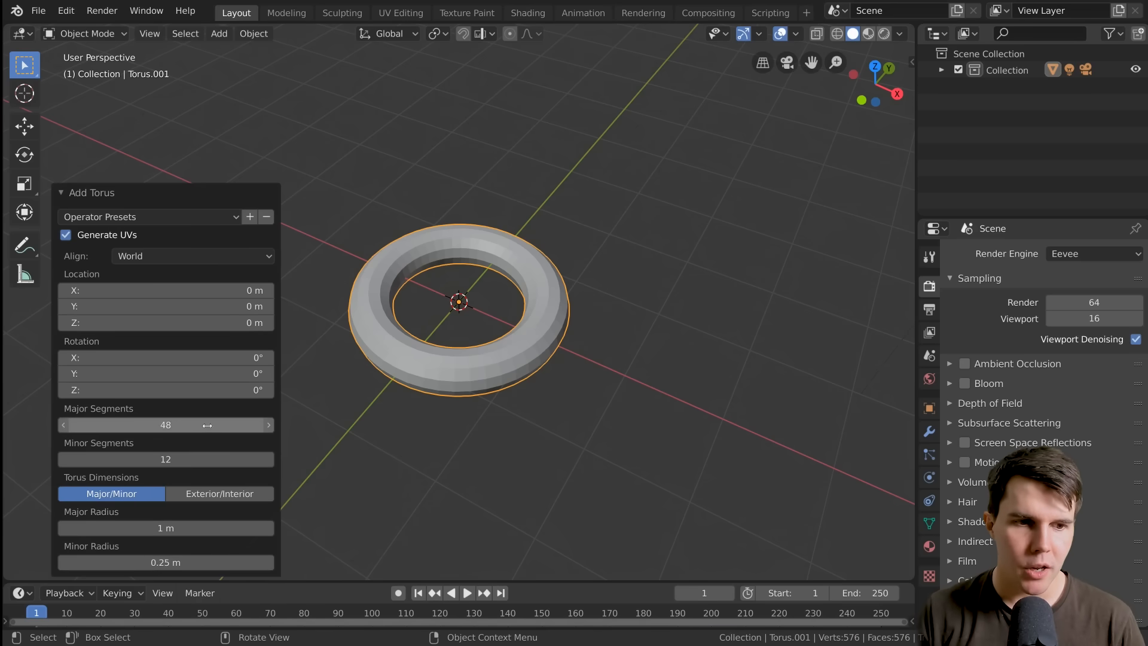
# Give the torus 27 major segments, a major radius of 0.4 m and a minor radius of 0.18 m
pyautogui.scroll(1, 500, 346)
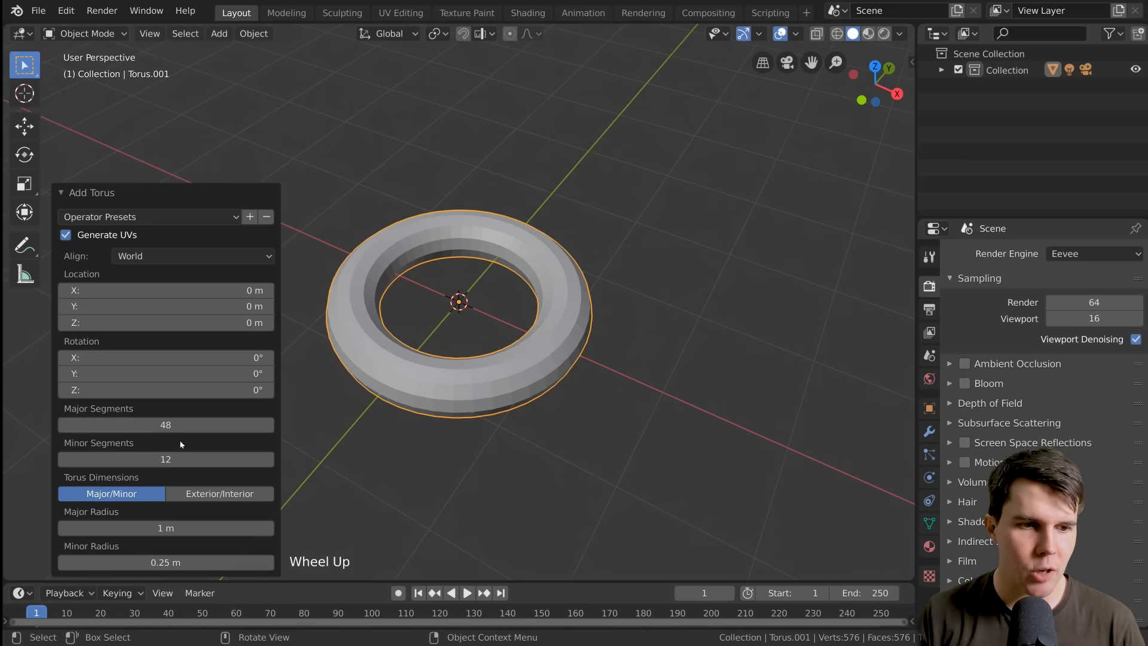
pyautogui.moveTo(180, 424)
pyautogui.mouseDown()
pyautogui.moveTo(131, 424)
pyautogui.moveTo(164, 424)
pyautogui.mouseUp()
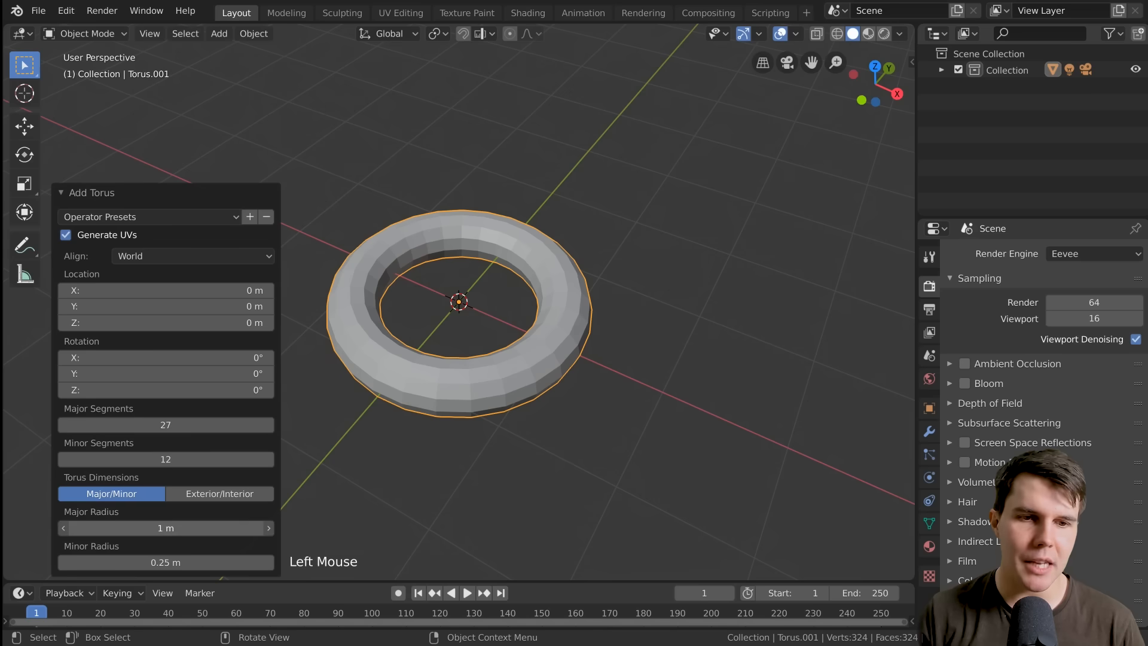
pyautogui.moveTo(166, 527); pyautogui.dragTo(132, 528)
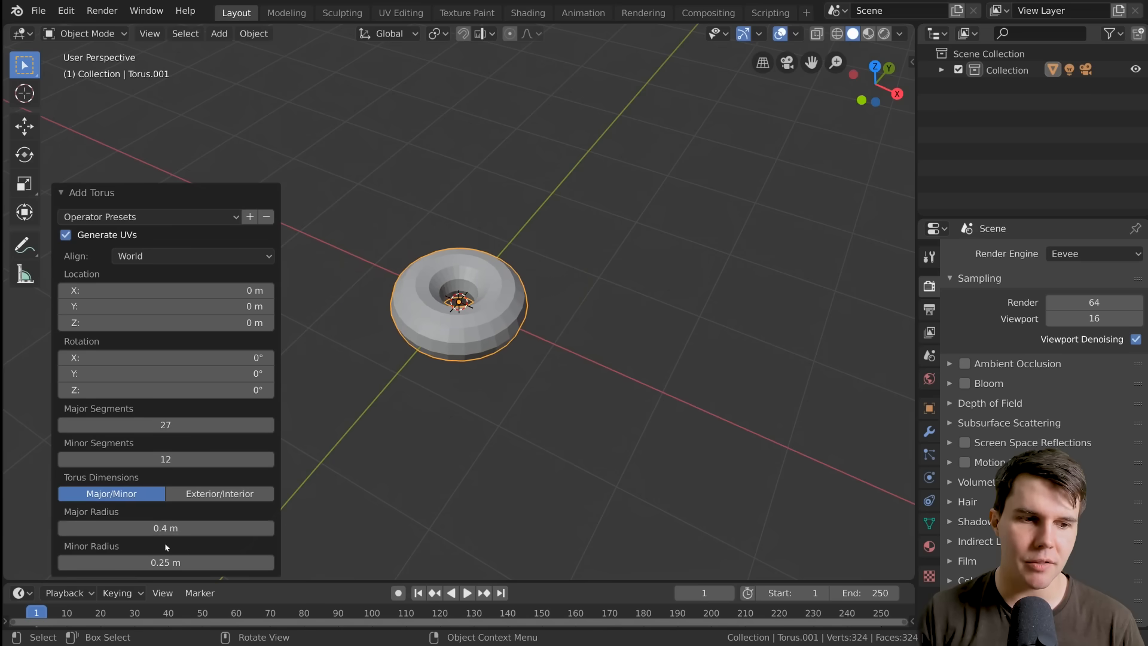
pyautogui.moveTo(165, 562)
pyautogui.mouseDown()
pyautogui.moveTo(146, 561)
pyautogui.moveTo(158, 562)
pyautogui.mouseUp()
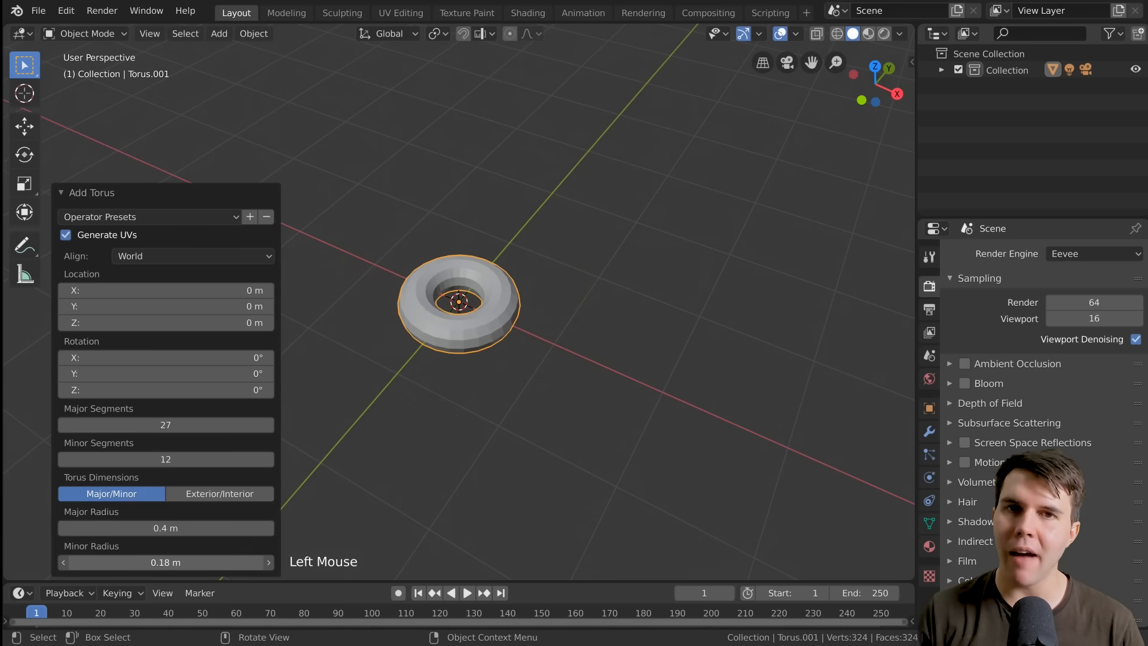
pyautogui.scroll(3, 338, 481)
pyautogui.moveTo(338, 482); pyautogui.dragTo(347, 478, button='middle')
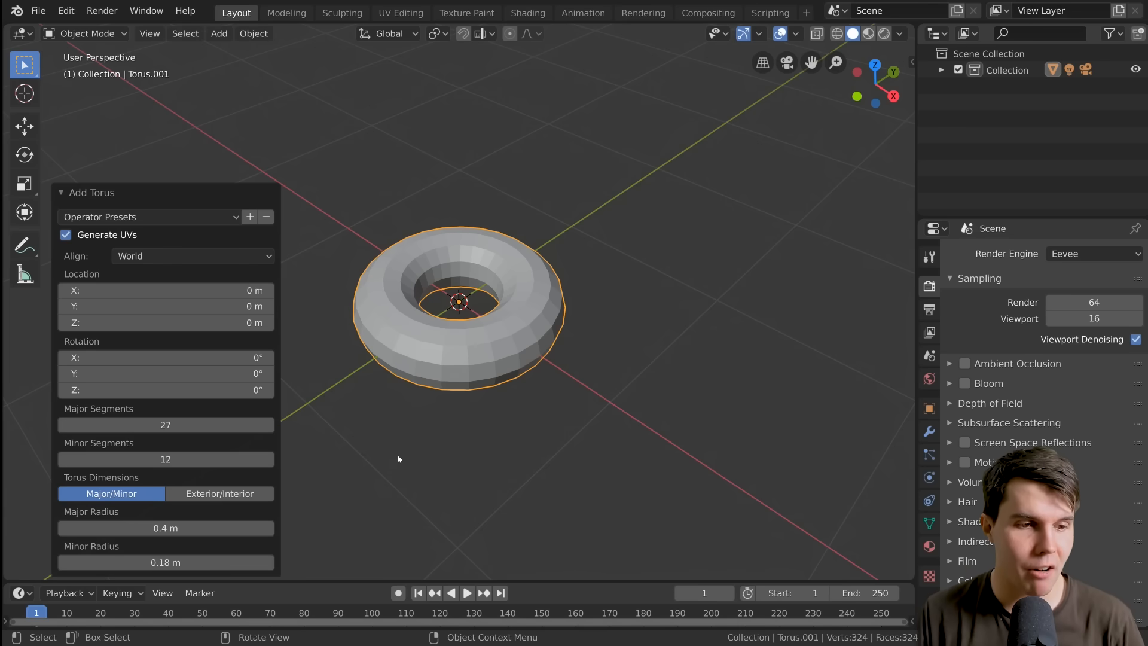
pyautogui.moveTo(398, 458); pyautogui.dragTo(351, 510, button='middle')
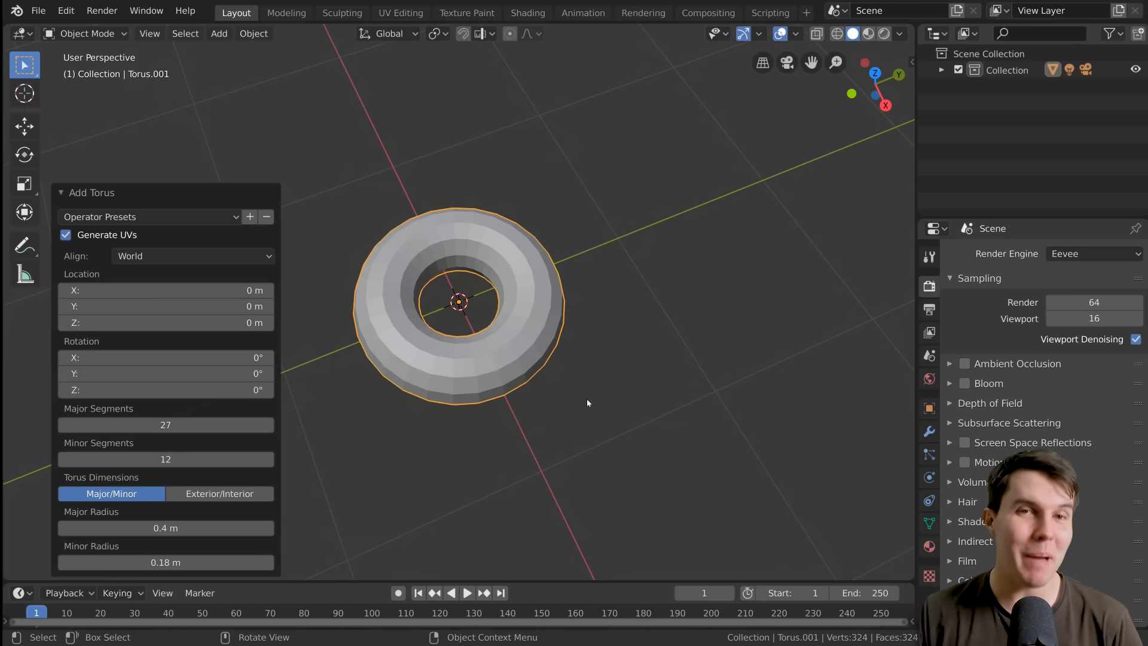
pyautogui.moveTo(587, 402); pyautogui.dragTo(594, 381, button='middle')
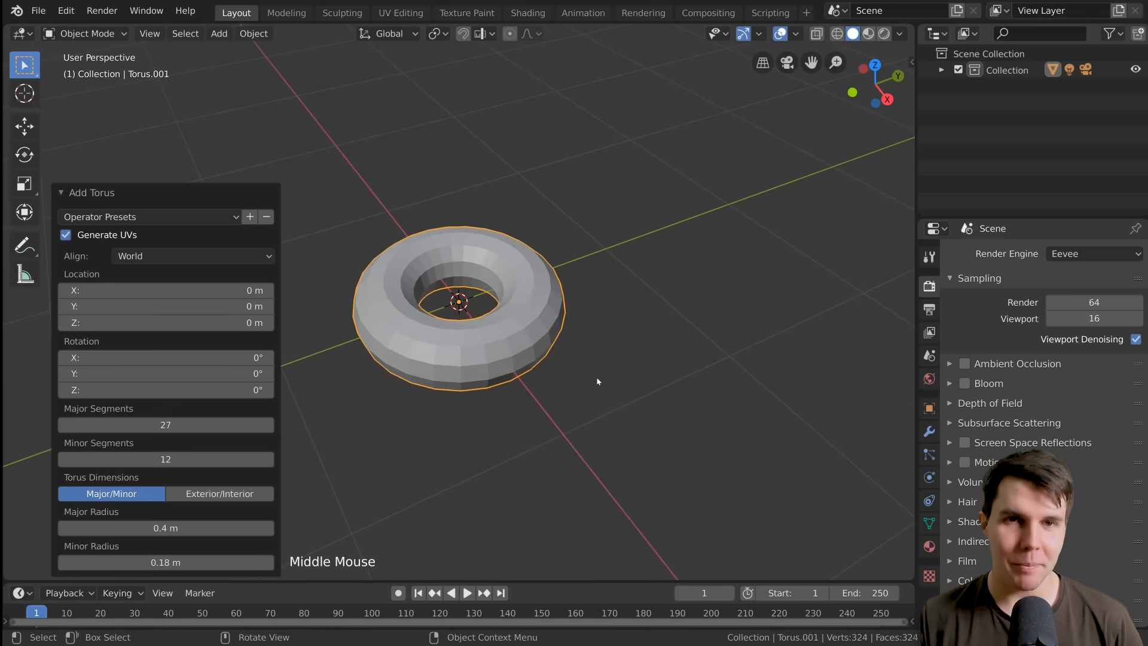
# Switch the scene's unit system to Imperial and return it to Metric
pyautogui.click(928, 355)
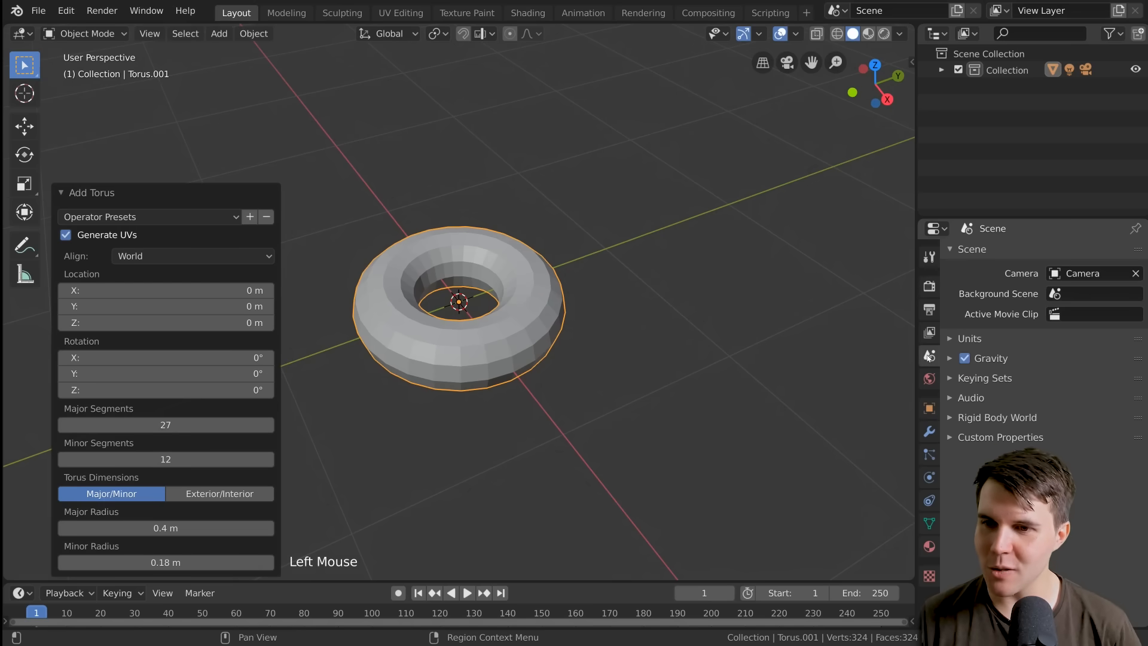
pyautogui.click(969, 340)
pyautogui.click(1076, 362)
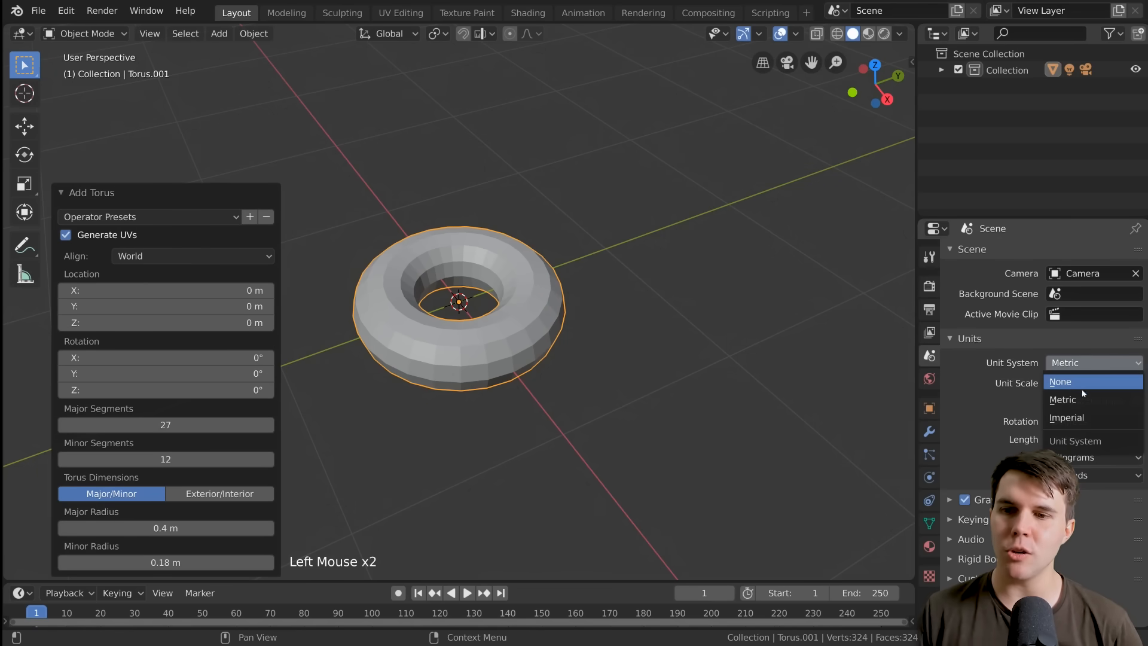
pyautogui.click(1076, 417)
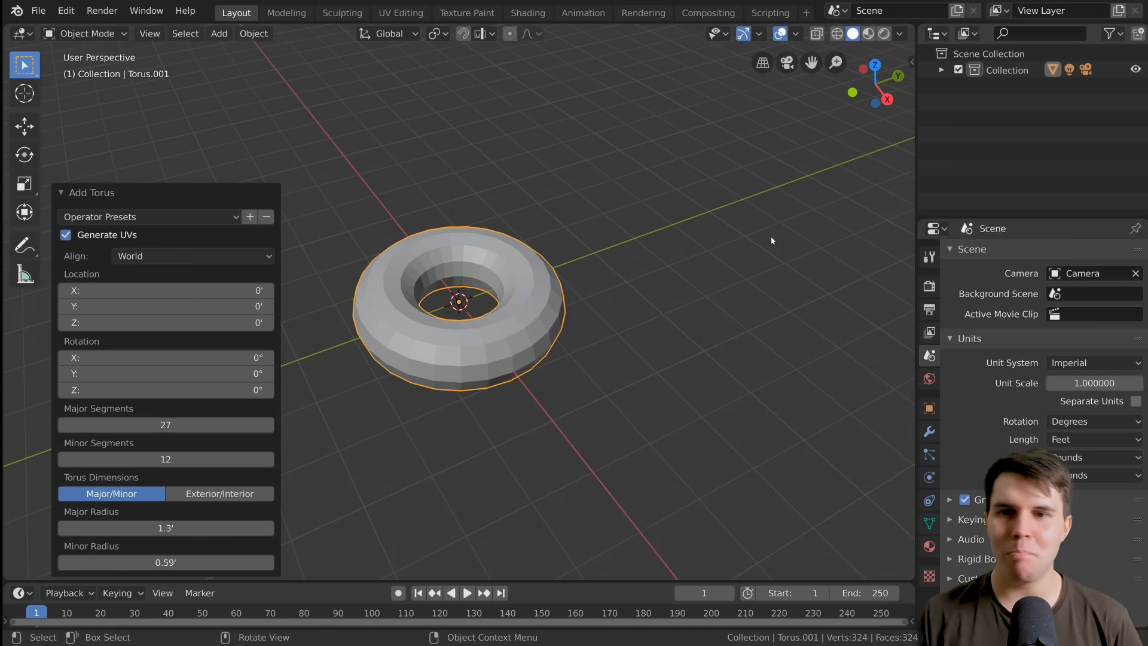
pyautogui.click(1085, 361)
pyautogui.click(1085, 361)
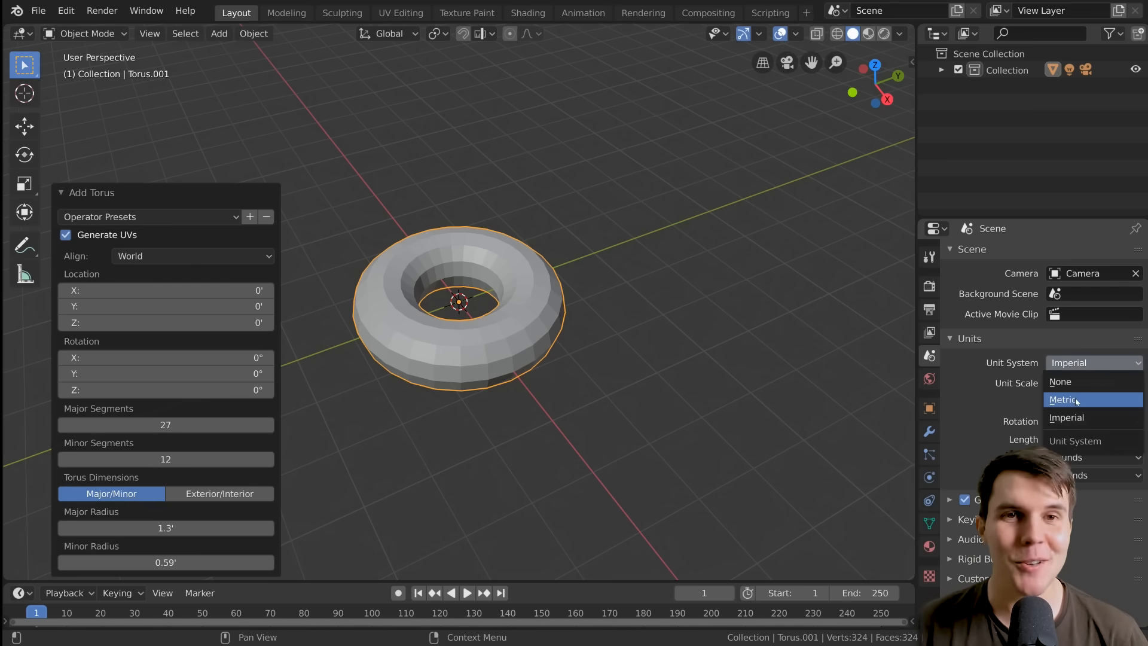
pyautogui.click(1076, 401)
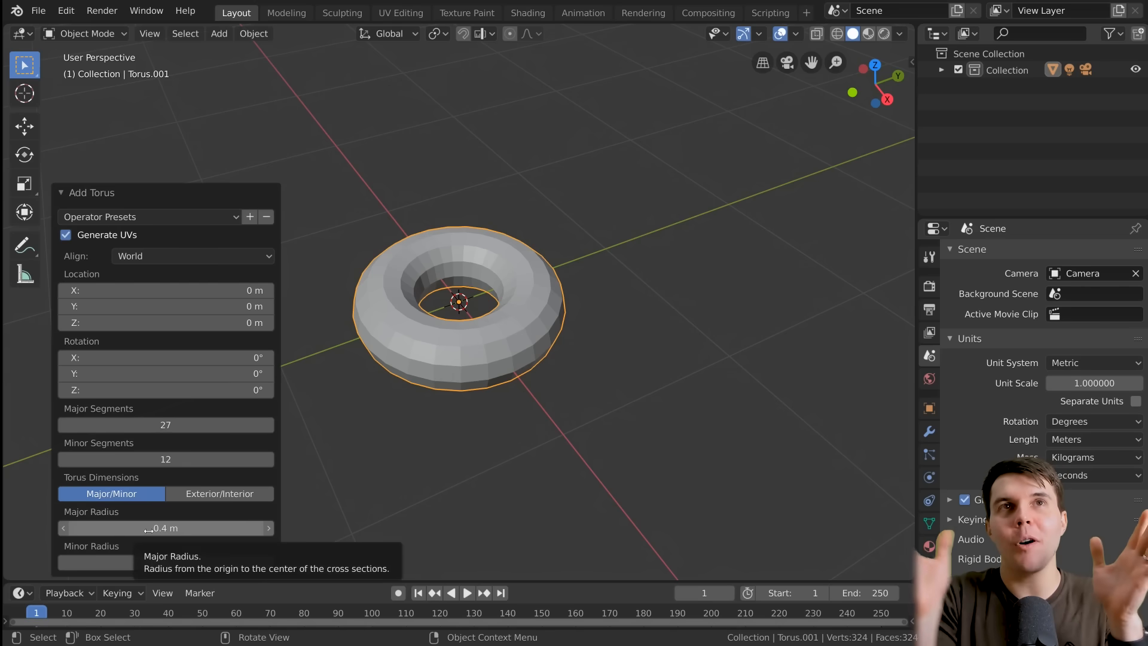
# Set the torus's major radius to 5 cm
pyautogui.click(148, 528)
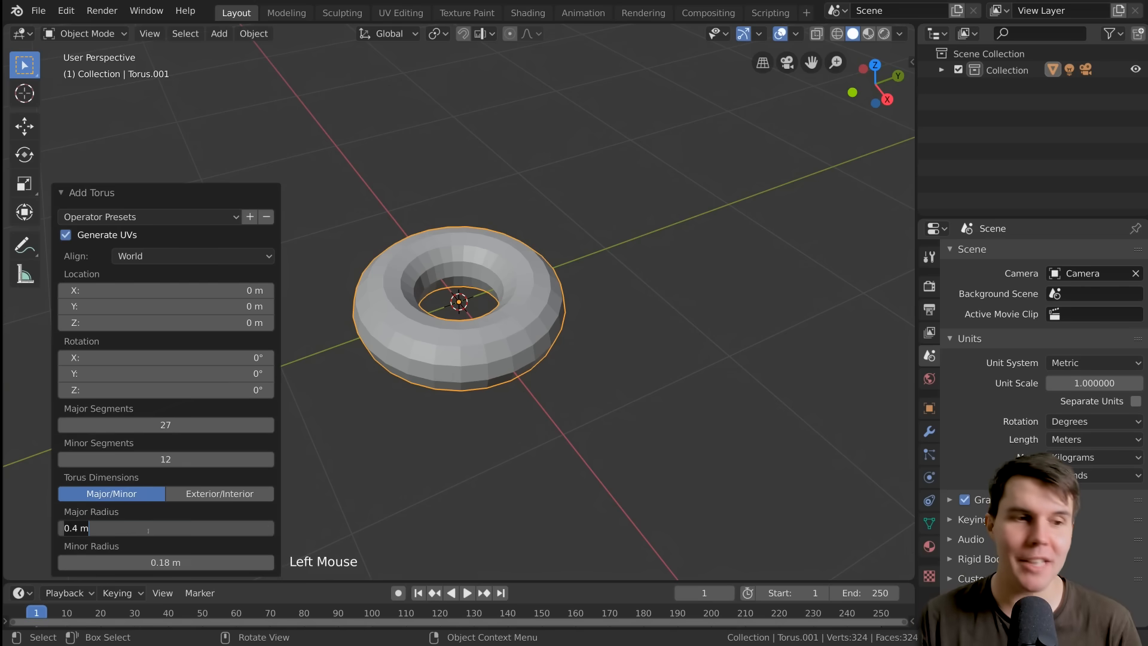
pyautogui.write('5')
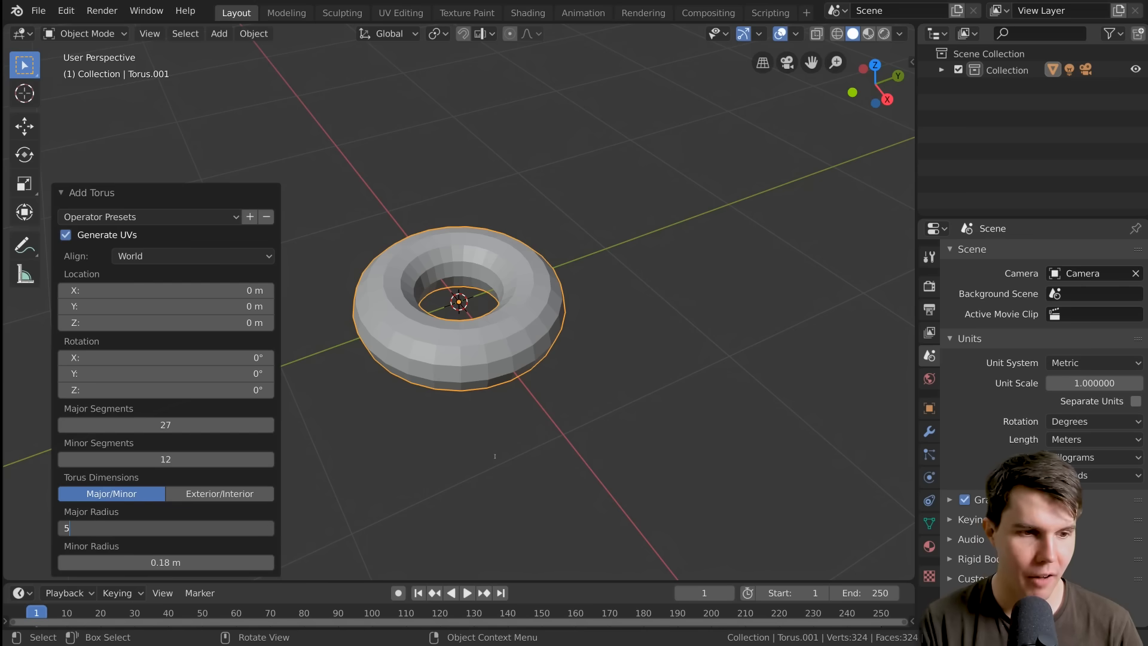
pyautogui.write('cm')
pyautogui.press('Return')
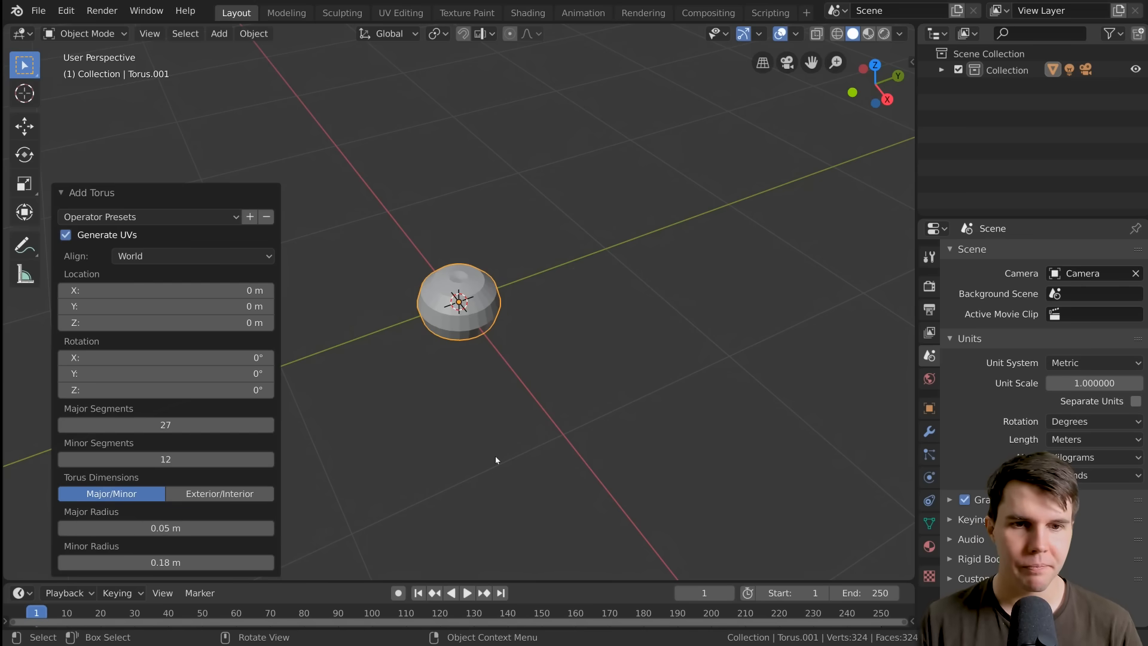
# Reduce the torus's minor radius to 0.028 m and refine it to 0.026 m
pyautogui.scroll(4, 495, 456)
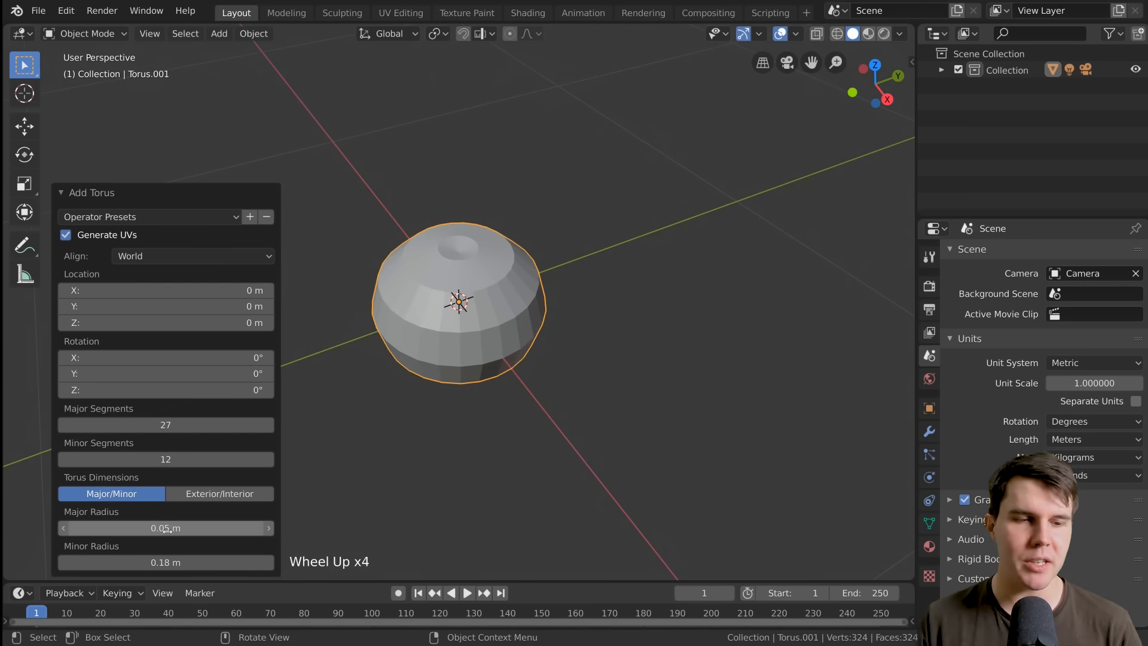
pyautogui.scroll(2, 371, 436)
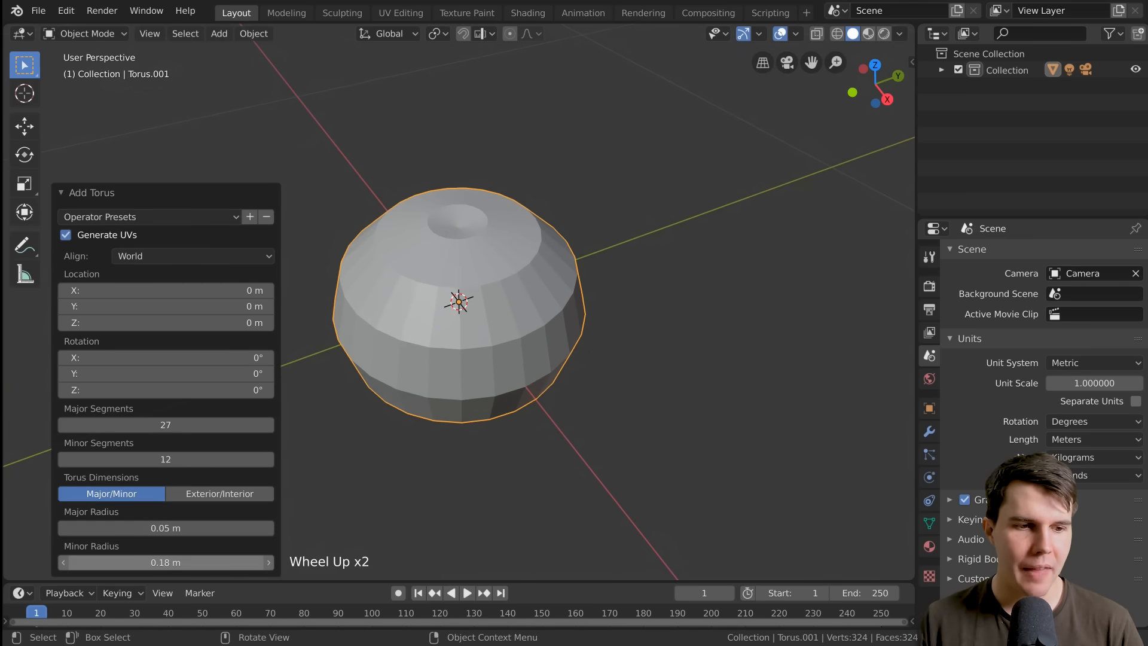
pyautogui.moveTo(166, 562); pyautogui.dragTo(99, 561)
pyautogui.scroll(3, 404, 431)
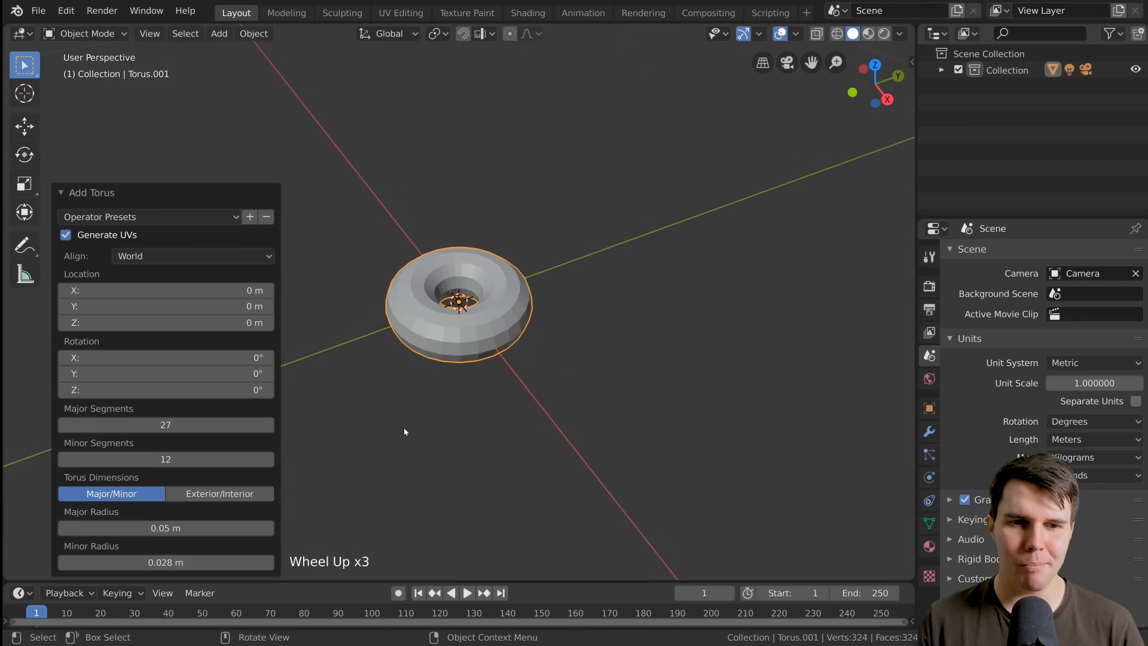
pyautogui.moveTo(404, 431); pyautogui.dragTo(485, 410, button='middle')
pyautogui.keyDown('shift'); pyautogui.moveTo(176, 556); pyautogui.dragTo(158, 562); pyautogui.keyUp('shift')
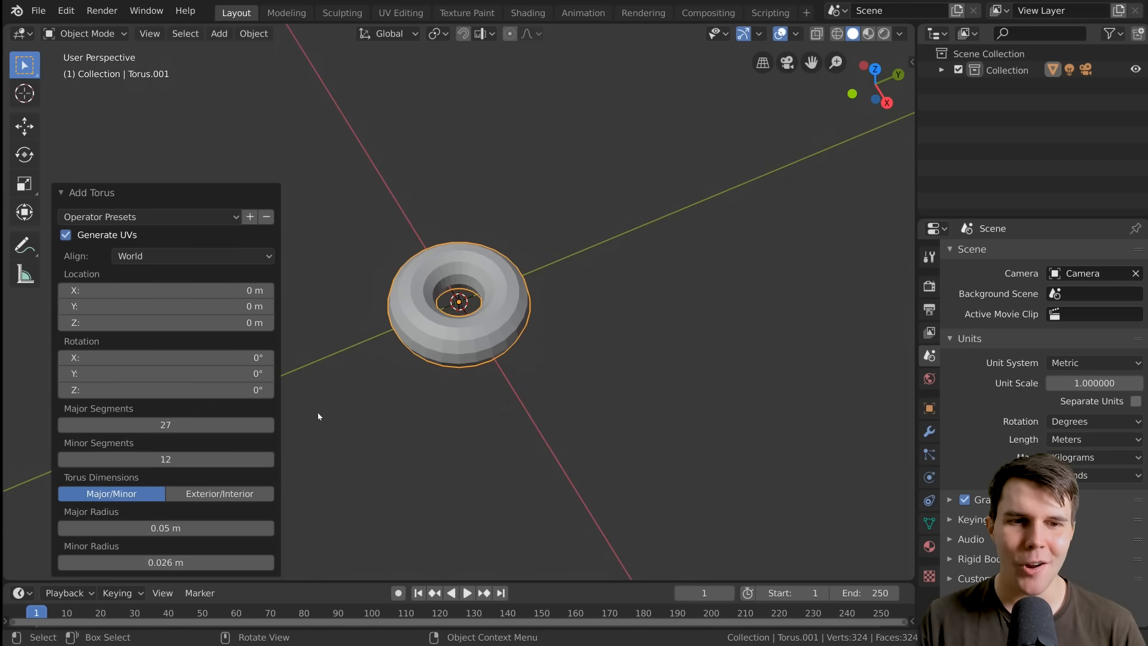
# Thicken the torus's ring by setting its minor radius to 0.028 m
pyautogui.scroll(2, 438, 362)
pyautogui.moveTo(438, 363); pyautogui.dragTo(441, 389, button='middle')
pyautogui.scroll(1, 441, 390)
pyautogui.moveTo(248, 562)
pyautogui.keyDown('shift'); pyautogui.mouseDown()
pyautogui.moveTo(282, 562)
pyautogui.moveTo(257, 562)
pyautogui.mouseUp(); pyautogui.keyUp('shift')
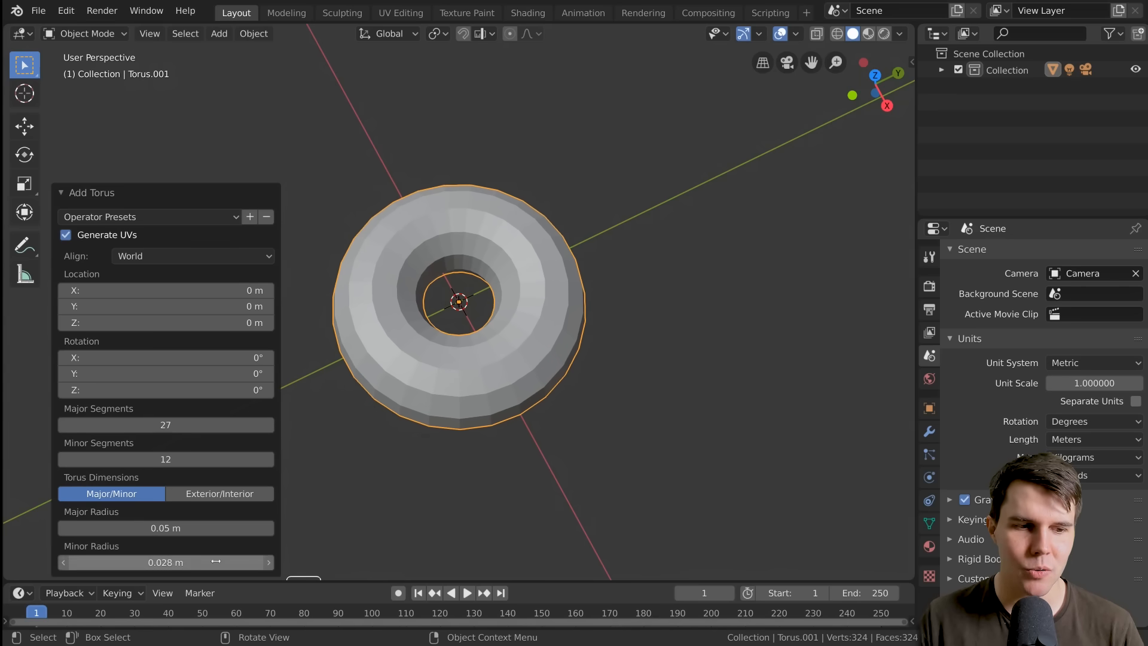
# Set the torus's minor radius to 0.026 m and check its shape from several angles
pyautogui.moveTo(428, 406); pyautogui.dragTo(412, 371, button='middle')
pyautogui.click(90, 562)
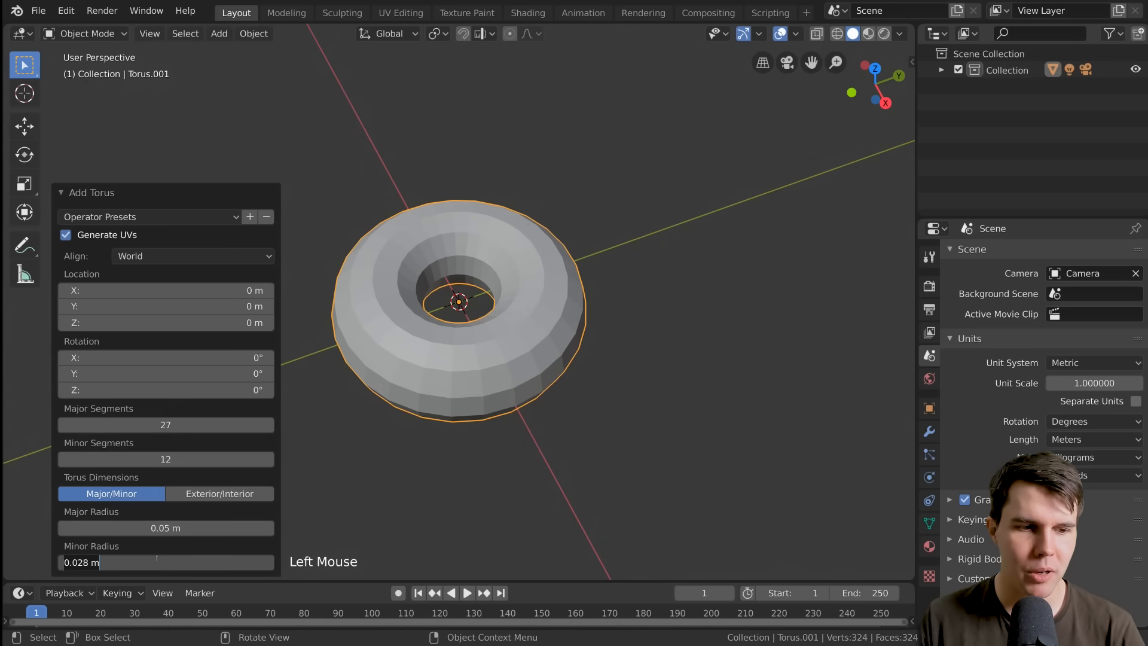
pyautogui.press('Return')
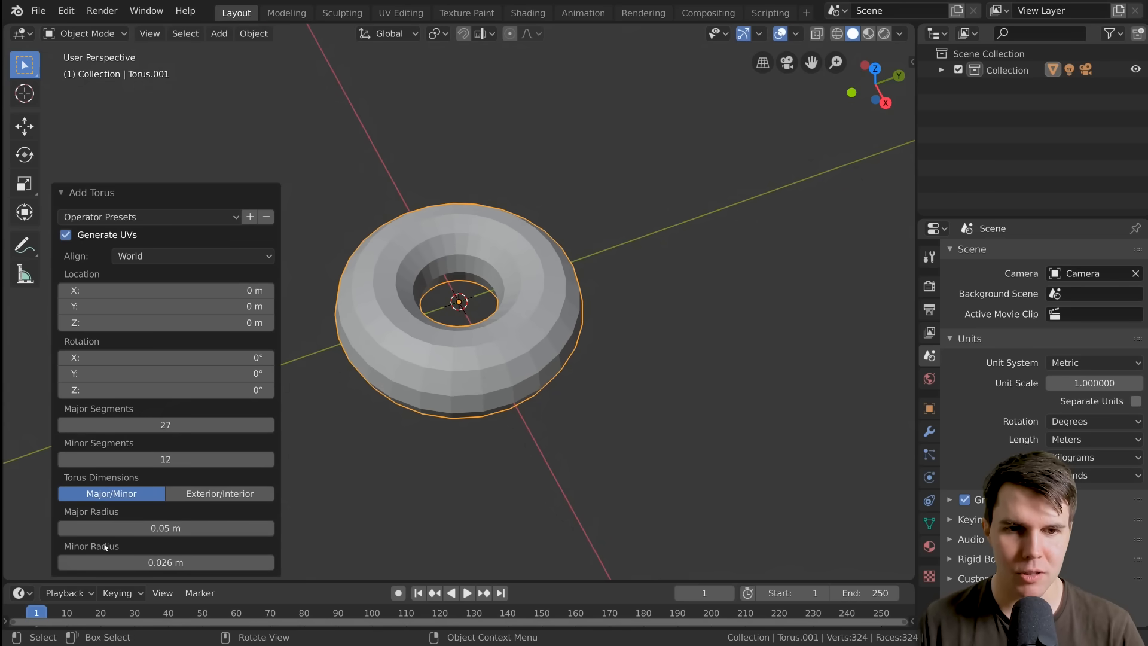
pyautogui.moveTo(354, 362); pyautogui.dragTo(362, 384, button='middle')
pyautogui.moveTo(518, 351); pyautogui.dragTo(620, 307, button='middle')
pyautogui.moveTo(457, 384); pyautogui.dragTo(461, 413, button='middle')
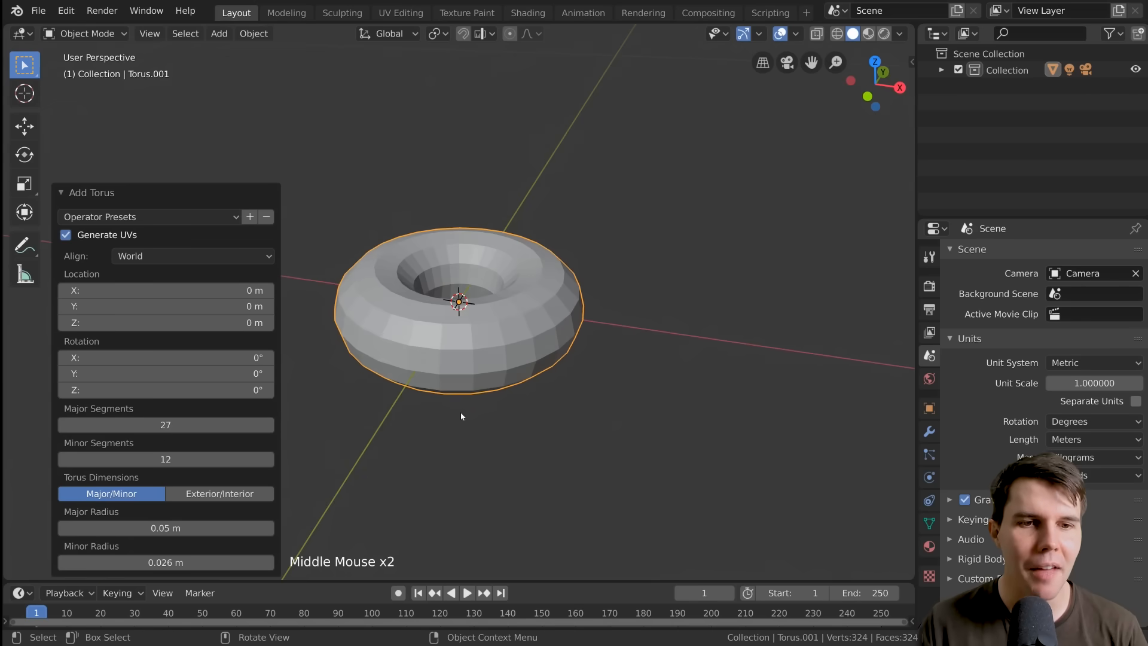
# Set the torus's major segments to 31 and check the ring's smoothness up close
pyautogui.moveTo(188, 425); pyautogui.dragTo(256, 425)
pyautogui.moveTo(166, 425); pyautogui.dragTo(193, 425)
pyautogui.scroll(2, 564, 307)
pyautogui.moveTo(564, 307); pyautogui.dragTo(397, 370, button='middle')
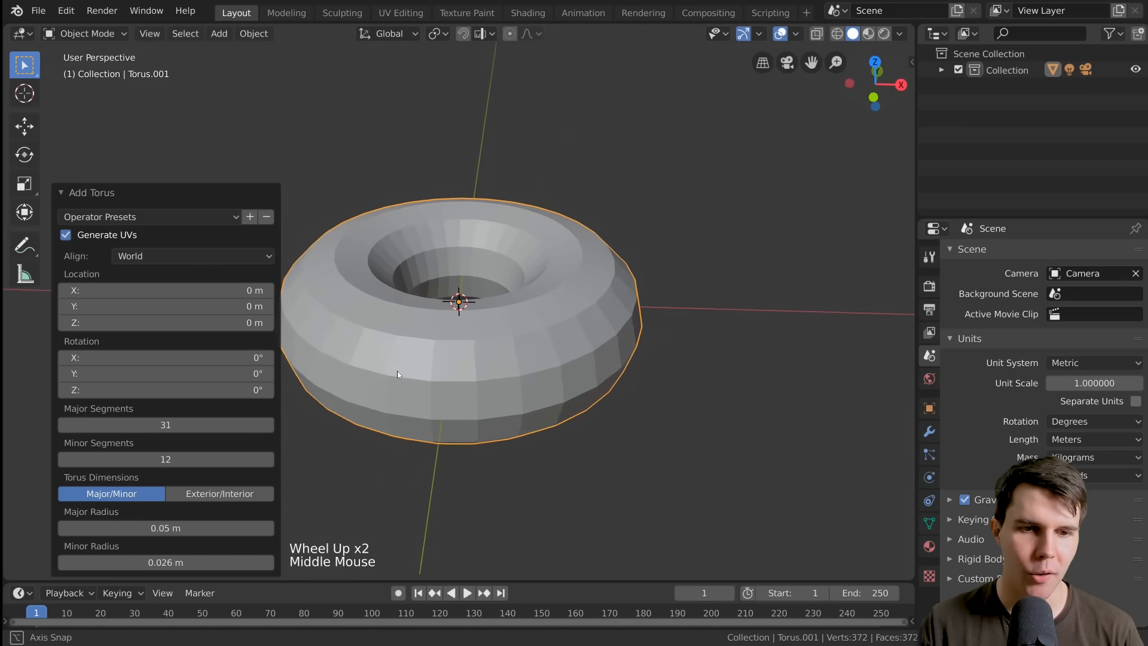
pyautogui.scroll(1, 394, 371)
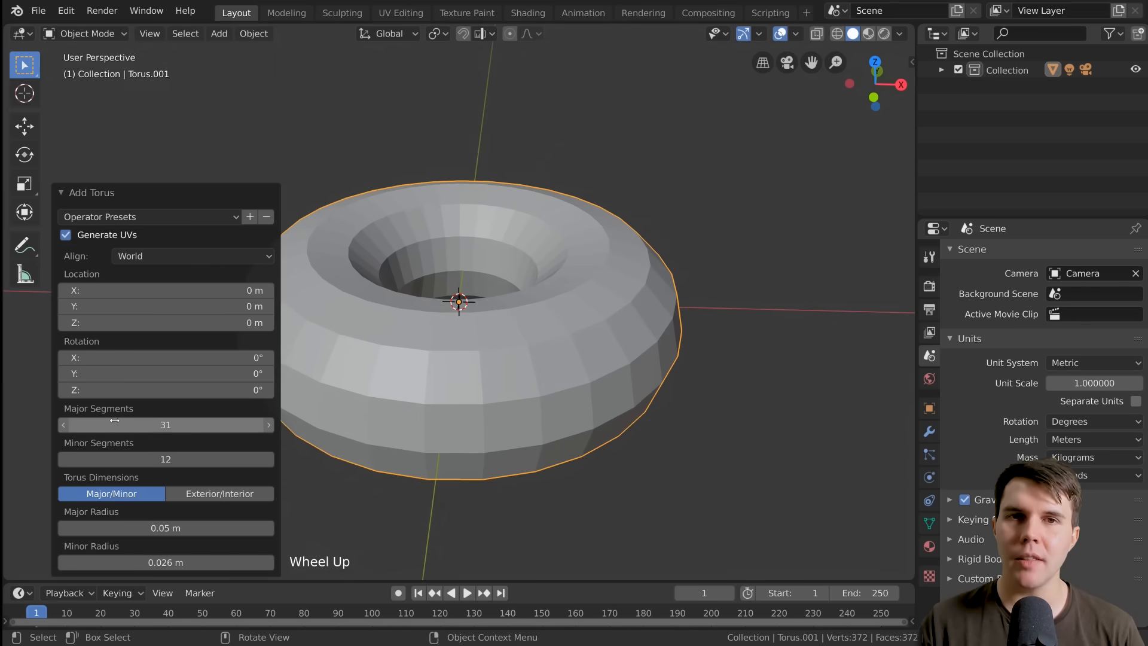
# Try a very dense torus with 69 major segments and 63 minor segments
pyautogui.moveTo(64, 425); pyautogui.dragTo(274, 458)
pyautogui.moveTo(568, 342); pyautogui.dragTo(525, 354, button='middle')
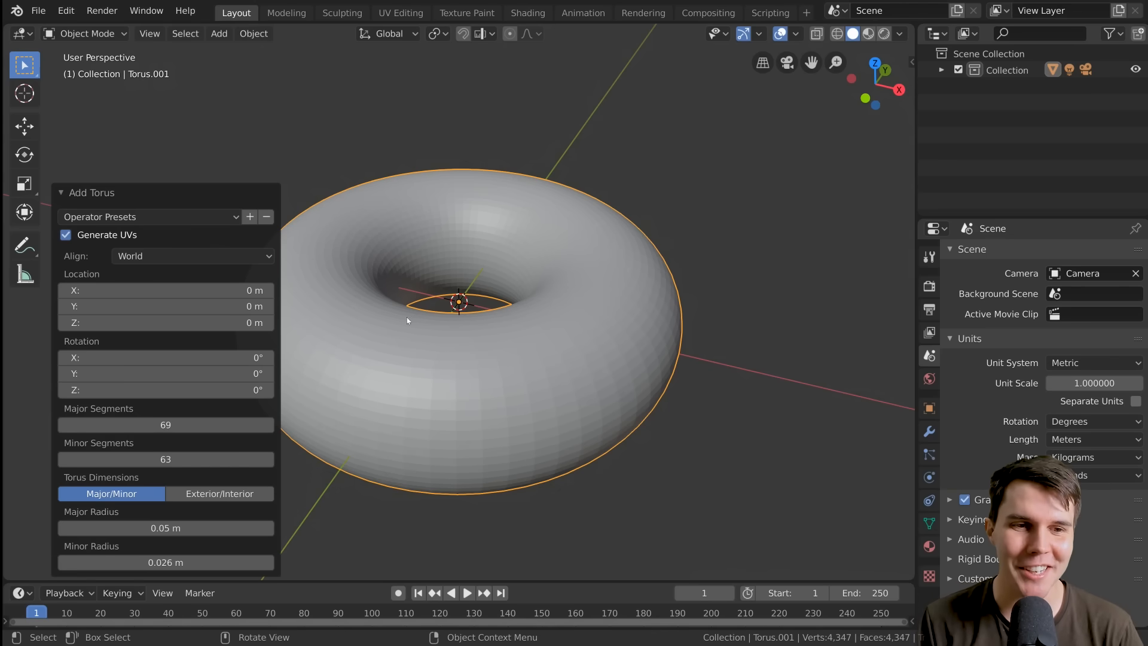
pyautogui.keyDown('shift'); pyautogui.moveTo(407, 321); pyautogui.dragTo(570, 318, button='middle'); pyautogui.keyUp('shift')
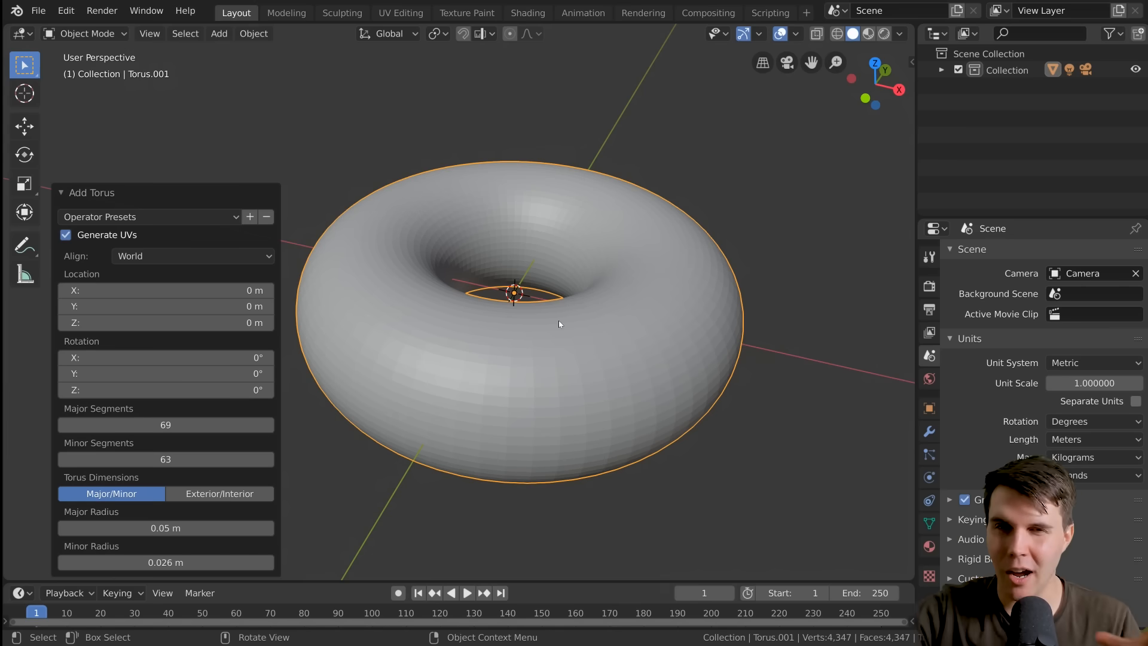
# Reduce the torus to 26 major segments and 14 minor segments
pyautogui.click(166, 426)
pyautogui.press('Escape')
pyautogui.moveTo(166, 426); pyautogui.dragTo(110, 426)
pyautogui.moveTo(166, 459); pyautogui.dragTo(104, 459)
pyautogui.moveTo(179, 425); pyautogui.dragTo(174, 426)
pyautogui.moveTo(281, 454); pyautogui.dragTo(279, 404, button='middle')
pyautogui.scroll(2, 279, 405)
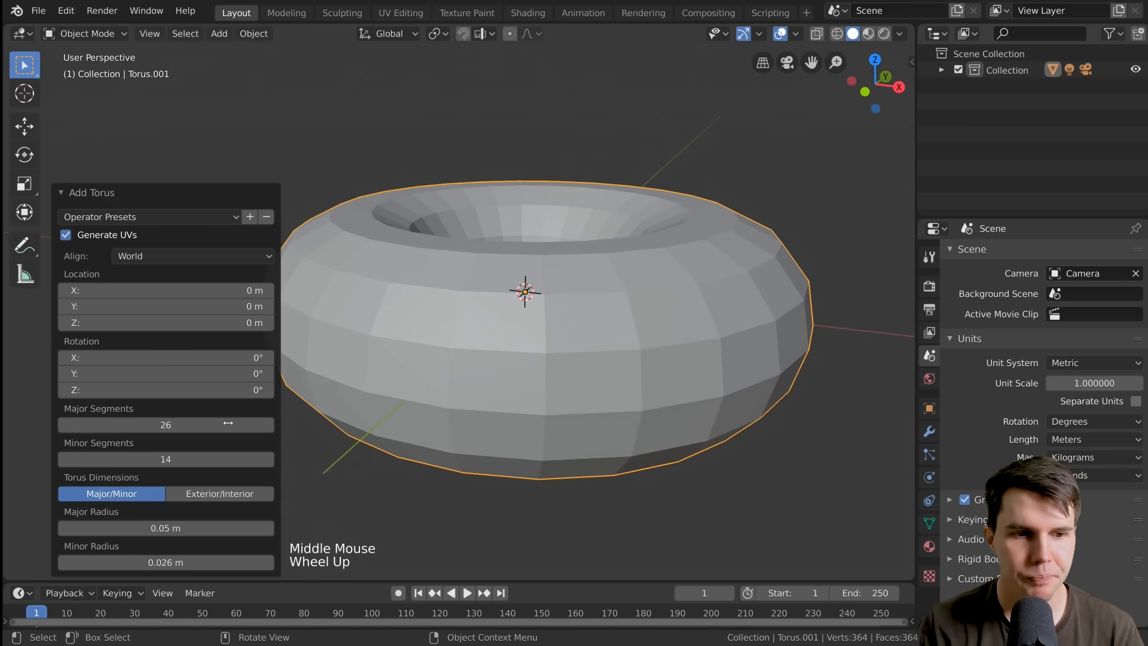
pyautogui.moveTo(578, 311); pyautogui.dragTo(545, 406, button='middle')
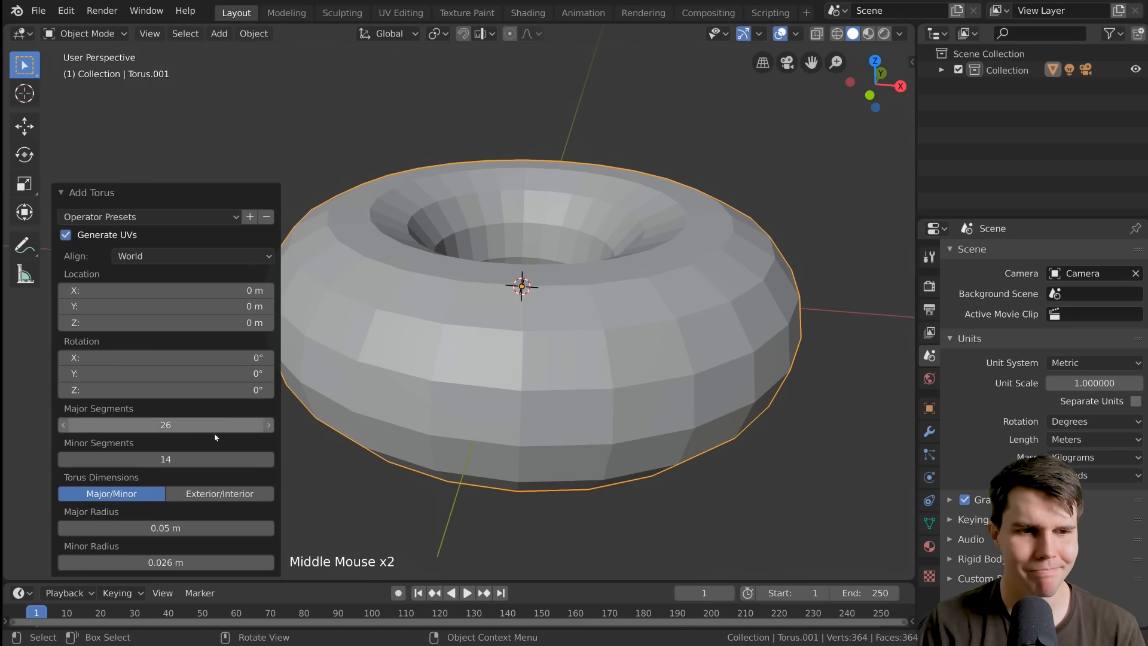
# Try 19 minor segments on the torus and settle on 12 minor segments
pyautogui.click(268, 459)
pyautogui.click(268, 459)
pyautogui.click(269, 459)
pyautogui.click(268, 459)
pyautogui.click(268, 459)
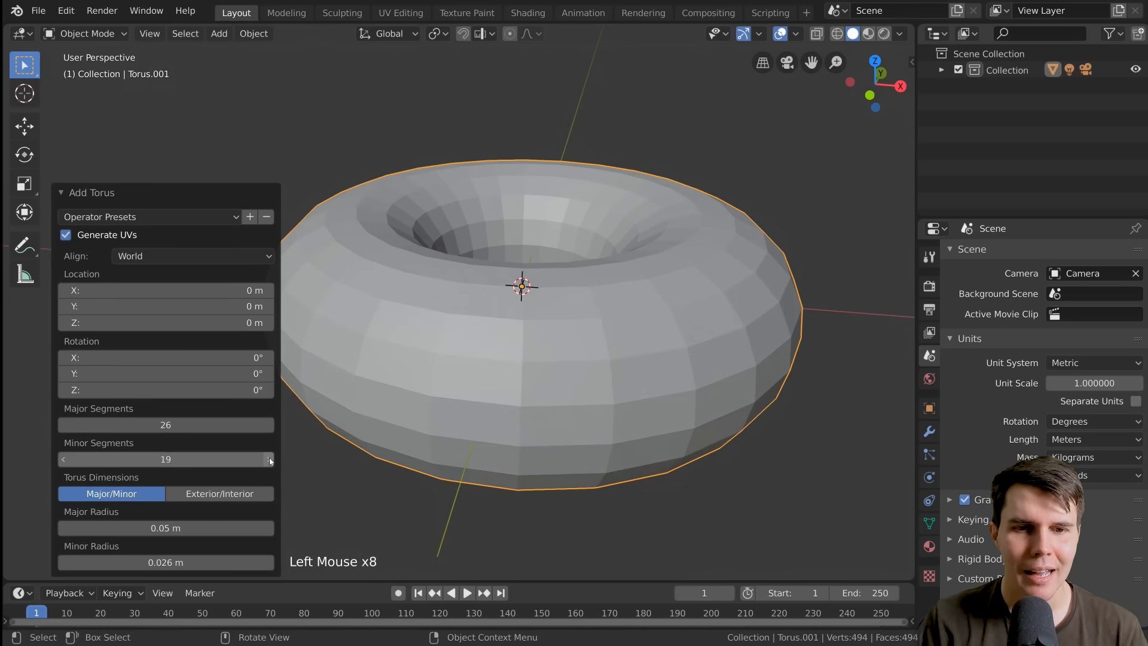
pyautogui.click(63, 459)
pyautogui.click(63, 459)
pyautogui.click(63, 459)
pyautogui.click(63, 459)
pyautogui.click(63, 459)
pyautogui.click(63, 459)
pyautogui.click(63, 460)
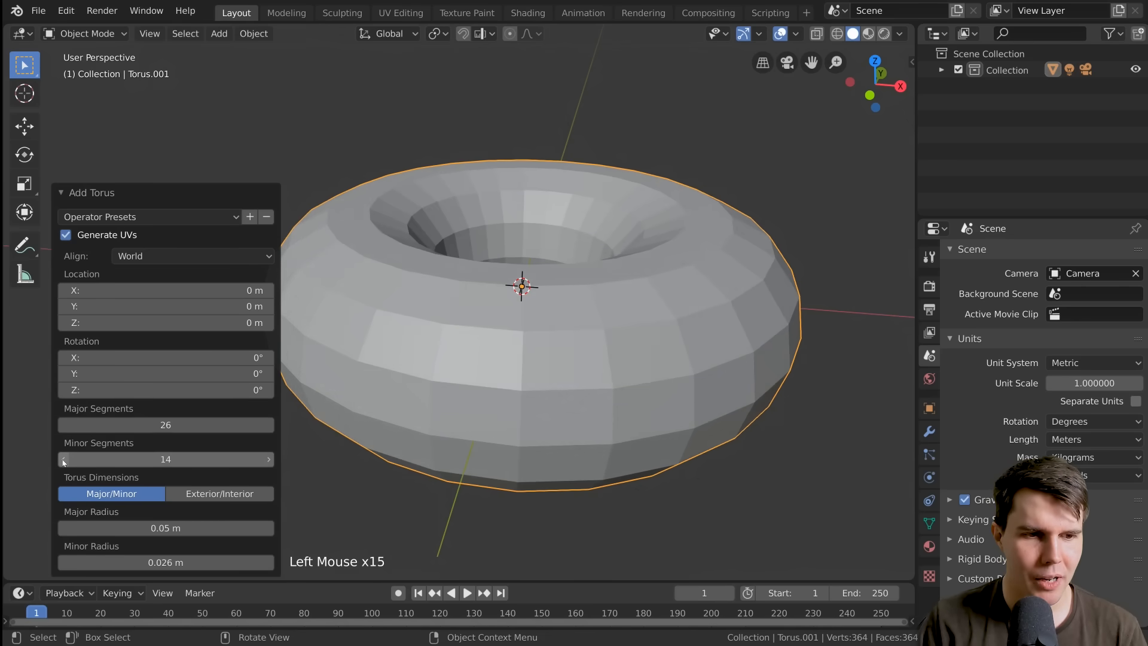
pyautogui.click(63, 459)
pyautogui.click(63, 460)
pyautogui.moveTo(588, 351); pyautogui.dragTo(546, 345, button='middle')
pyautogui.scroll(1, 536, 348)
pyautogui.scroll(-1, 525, 335)
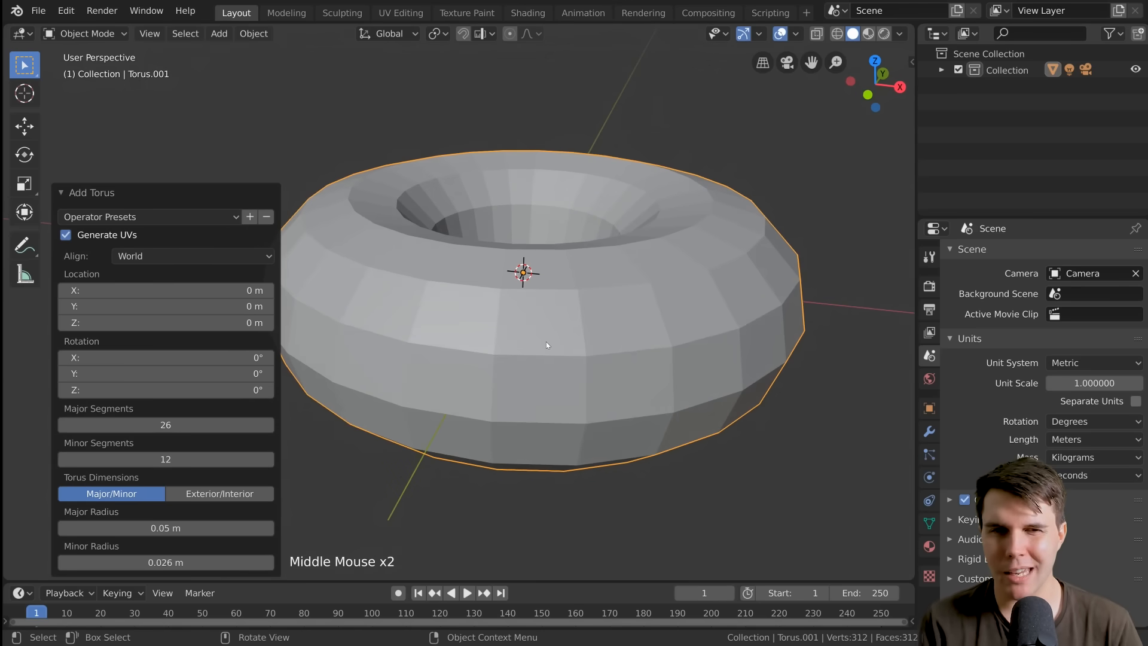
# Lower the torus's major segments to 24 for comparison and settle on 28 major segments
pyautogui.click(63, 425)
pyautogui.click(63, 425)
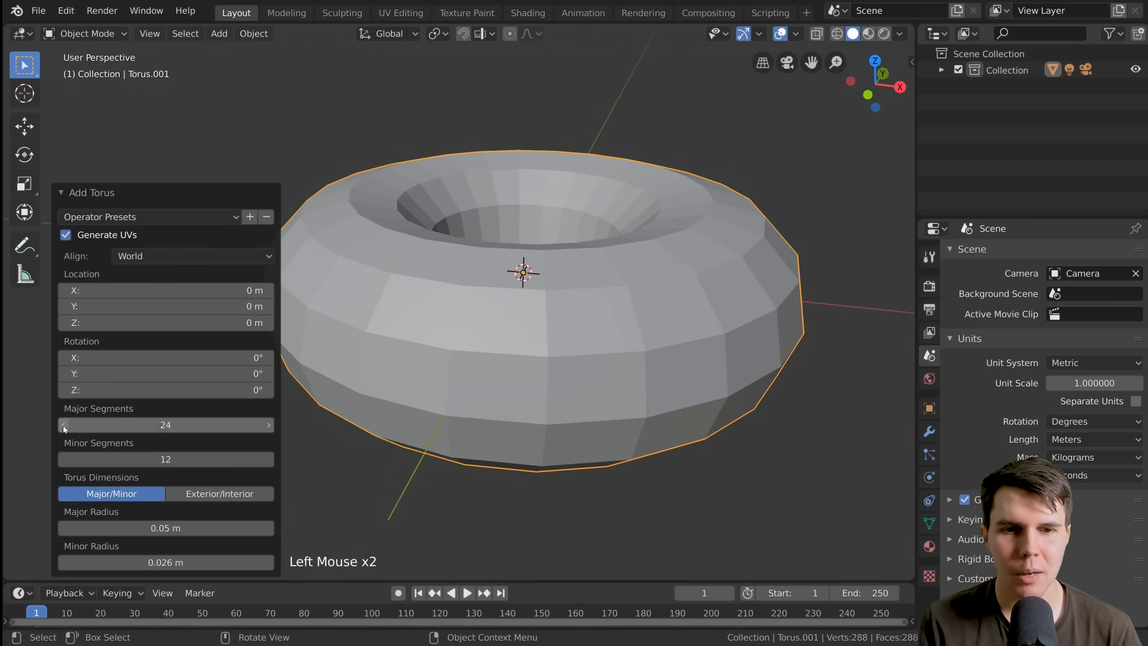
pyautogui.click(267, 425)
pyautogui.click(267, 425)
pyautogui.click(267, 425)
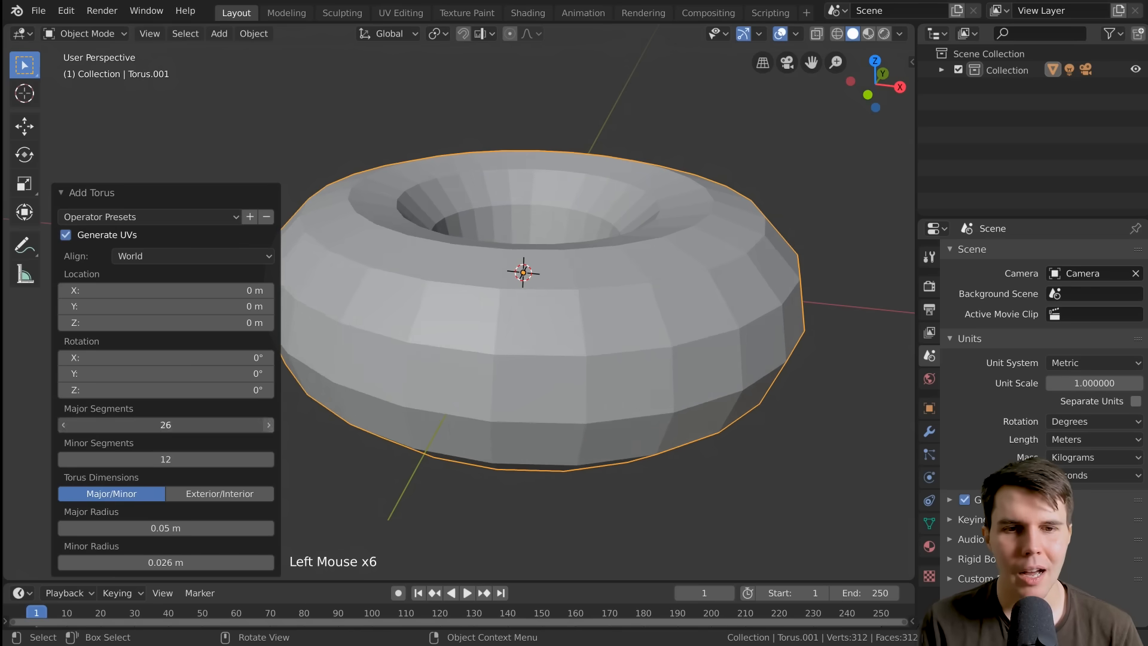
pyautogui.click(267, 425)
pyautogui.moveTo(564, 370); pyautogui.dragTo(576, 380, button='middle')
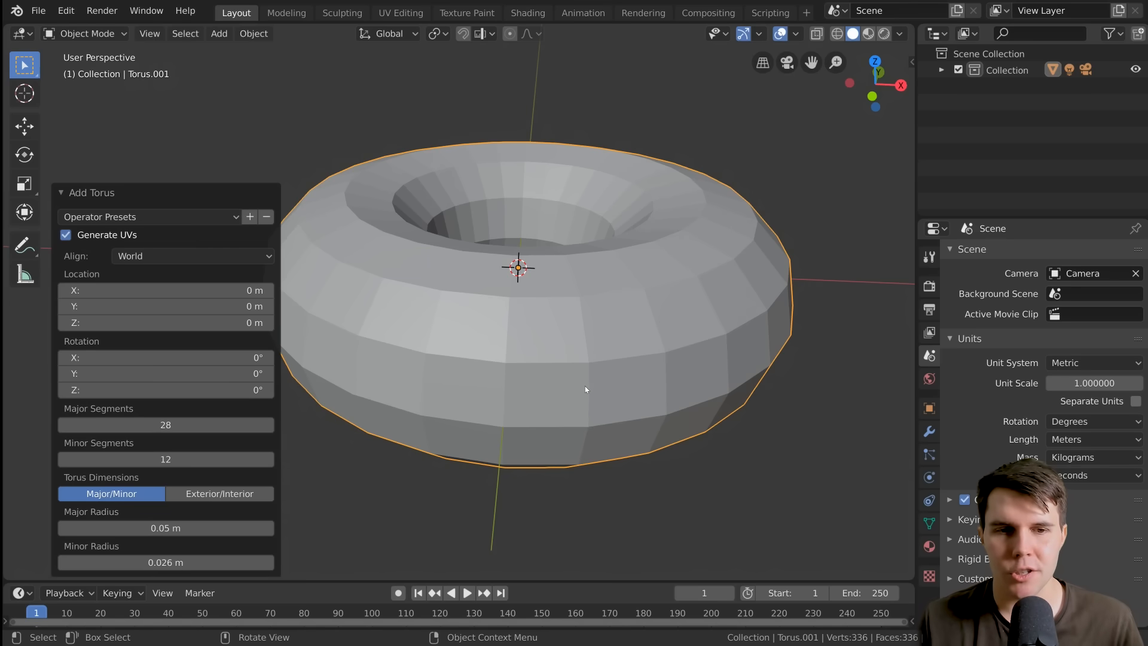
pyautogui.moveTo(584, 386); pyautogui.dragTo(508, 426, button='middle')
pyautogui.scroll(-2, 471, 402)
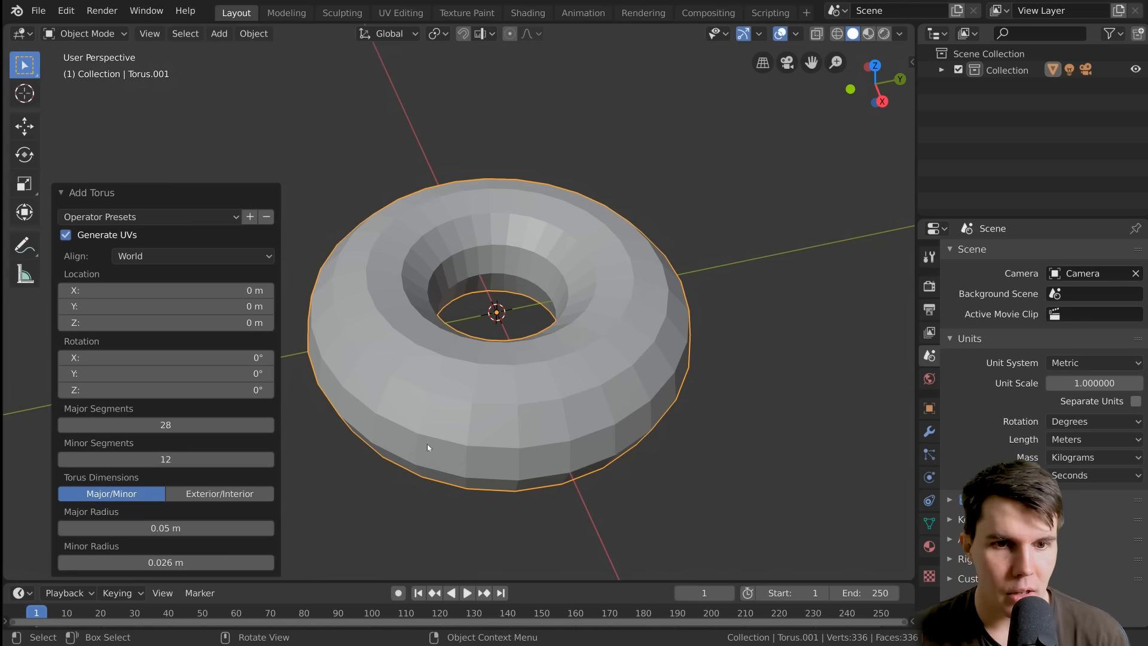
# Accept the torus settings and examine its shape from above, from the side and at an angle
pyautogui.click(466, 429)
pyautogui.moveTo(504, 415); pyautogui.dragTo(620, 361, button='middle')
pyautogui.scroll(-1, 576, 338)
pyautogui.scroll(-2, 576, 338)
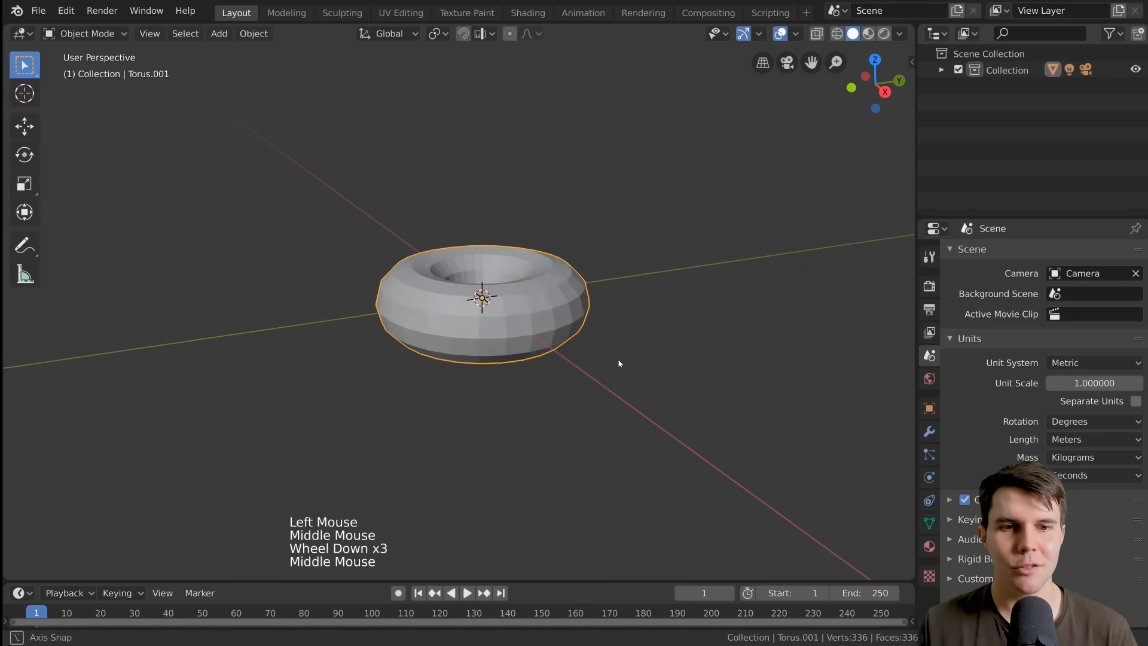
pyautogui.scroll(-4, 622, 361)
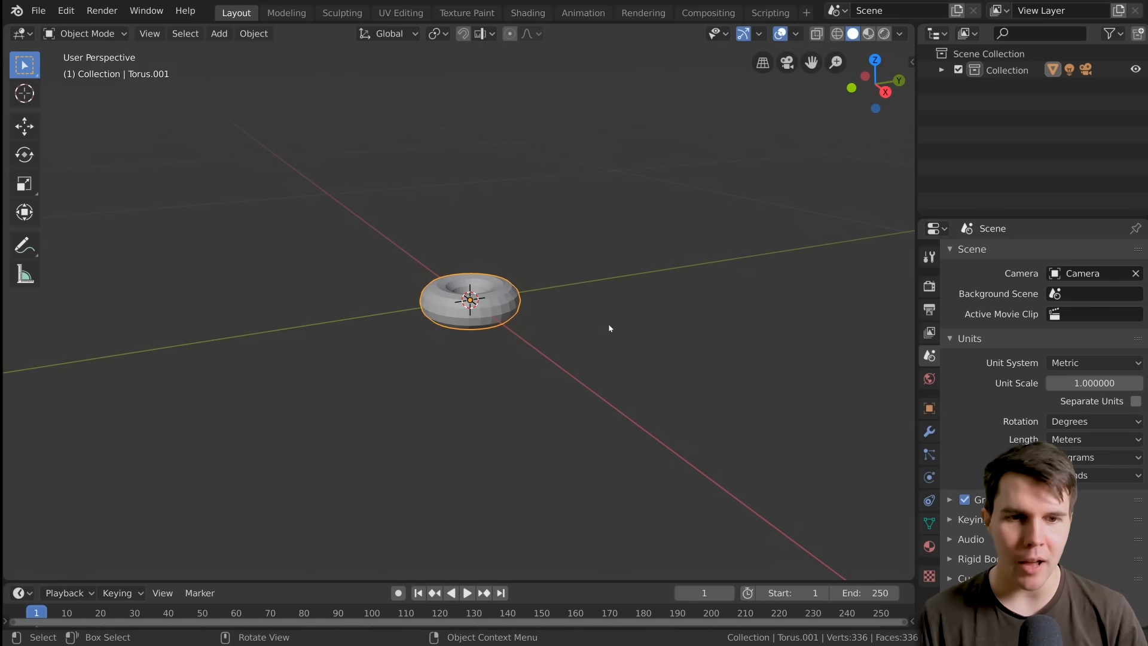
pyautogui.scroll(3, 609, 327)
pyautogui.moveTo(609, 328); pyautogui.dragTo(446, 358, button='middle')
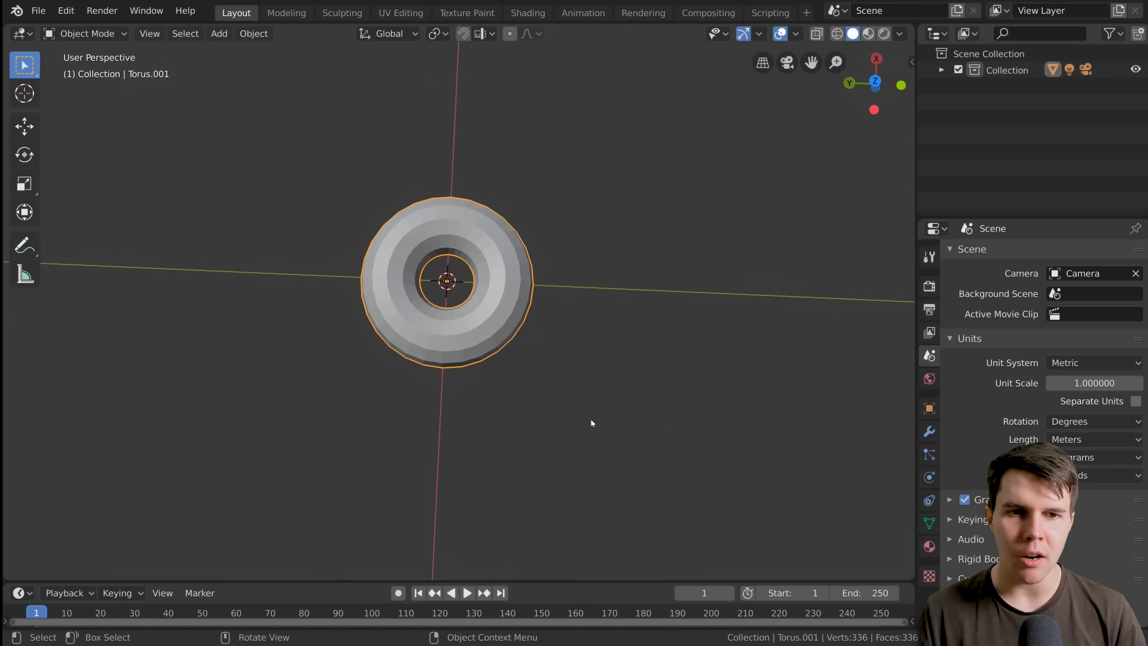
pyautogui.moveTo(591, 423); pyautogui.dragTo(544, 290, button='middle')
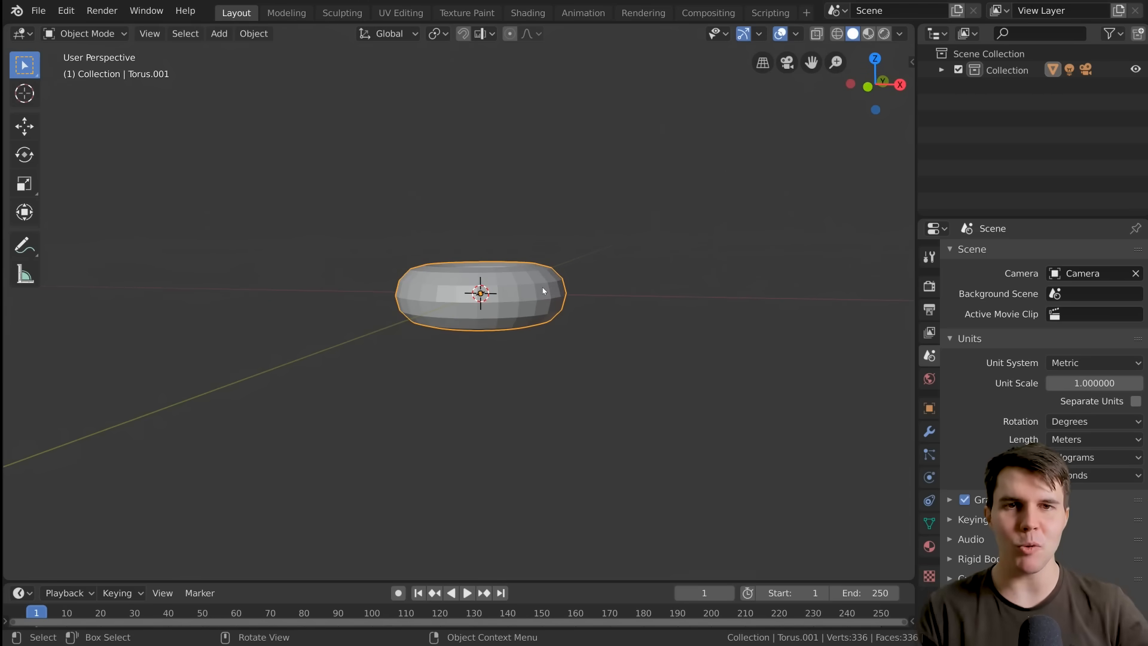
pyautogui.moveTo(544, 291); pyautogui.dragTo(410, 409, button='middle')
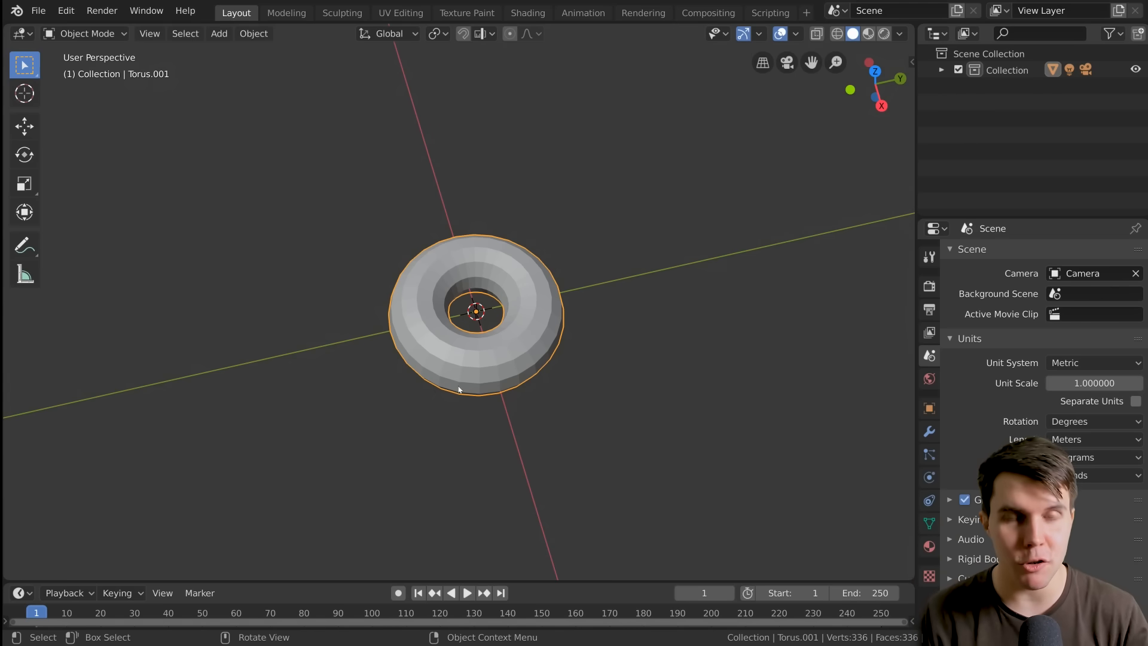
pyautogui.moveTo(459, 389); pyautogui.dragTo(541, 328, button='middle')
pyautogui.scroll(2, 497, 359)
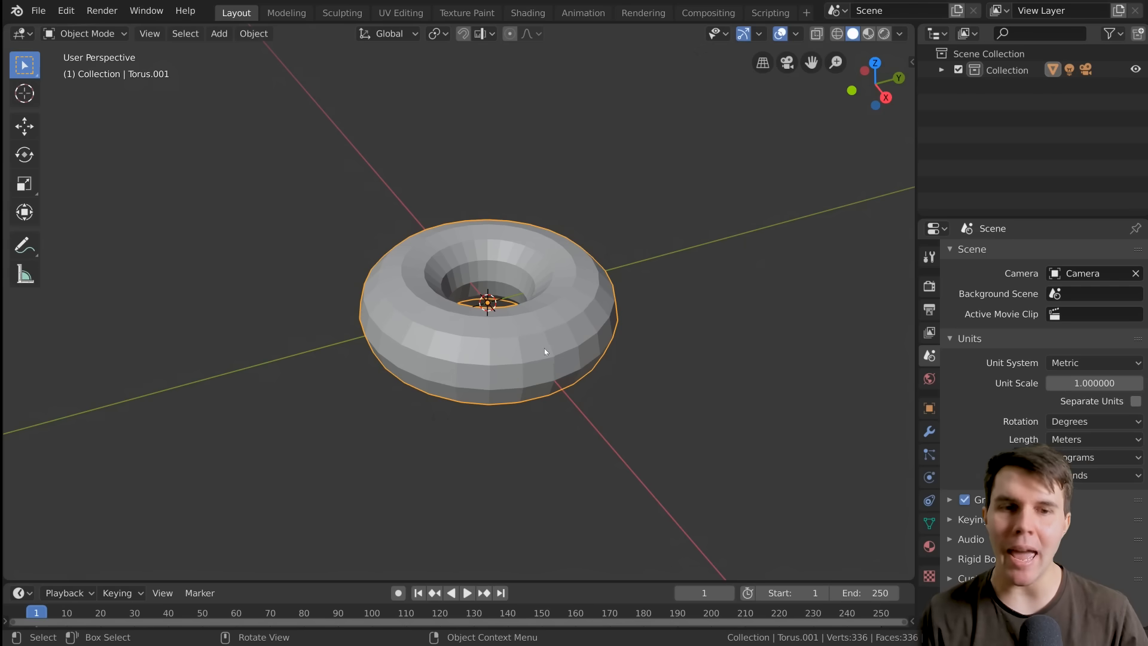
# Enter Edit Mode on the torus, switch repeatedly between Object Mode and Edit Mode, and finish in Edit Mode
pyautogui.click(86, 34)
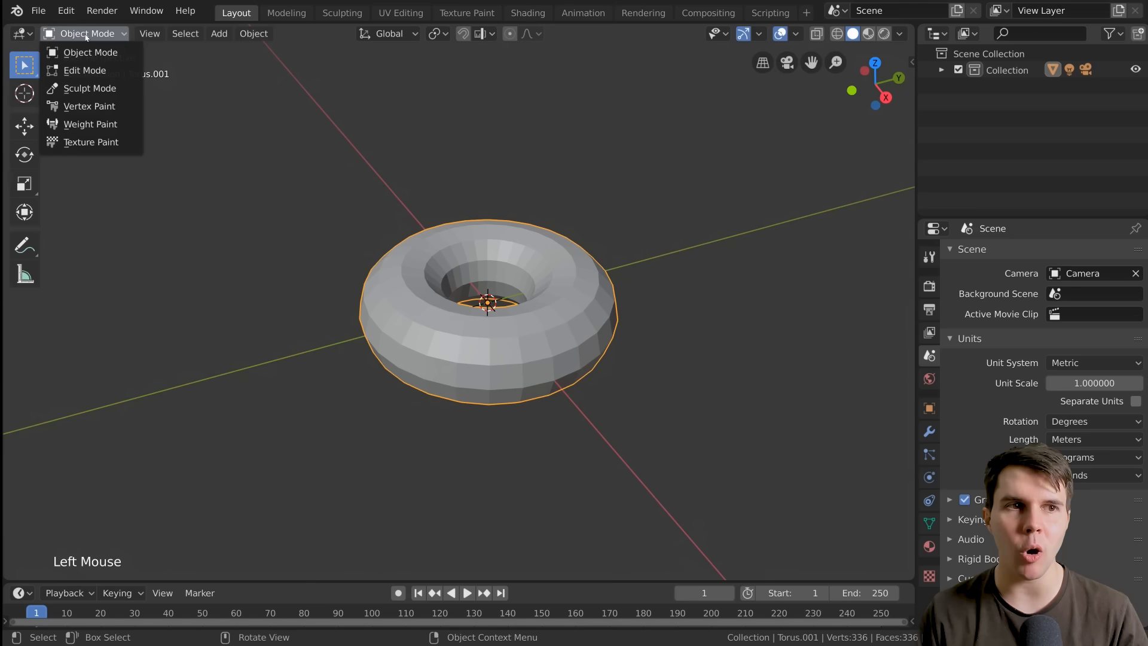
pyautogui.click(80, 72)
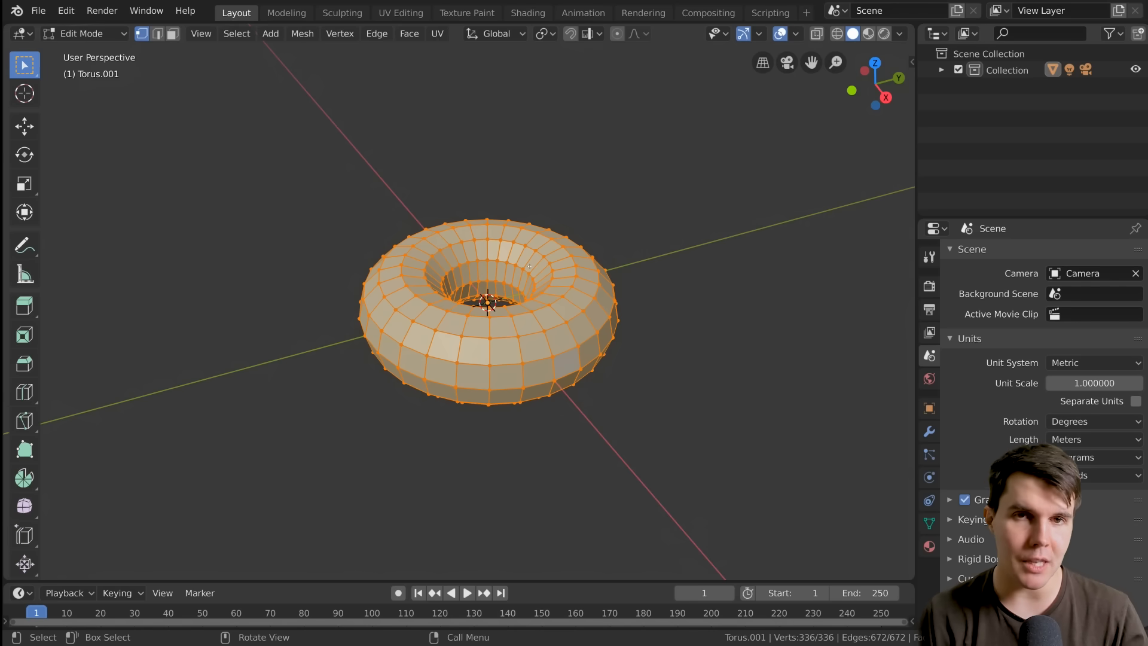
pyautogui.press('Tab')
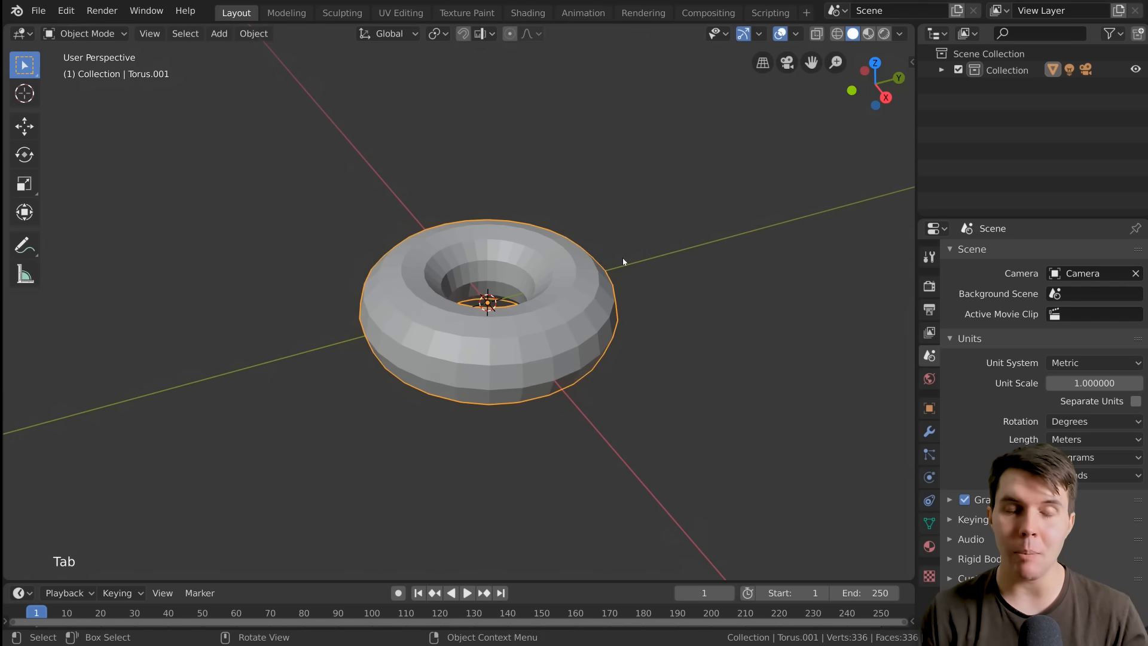
pyautogui.press('Tab')
pyautogui.press('Tab')
pyautogui.press('Tab')
pyautogui.press('Tab')
pyautogui.press('Tab')
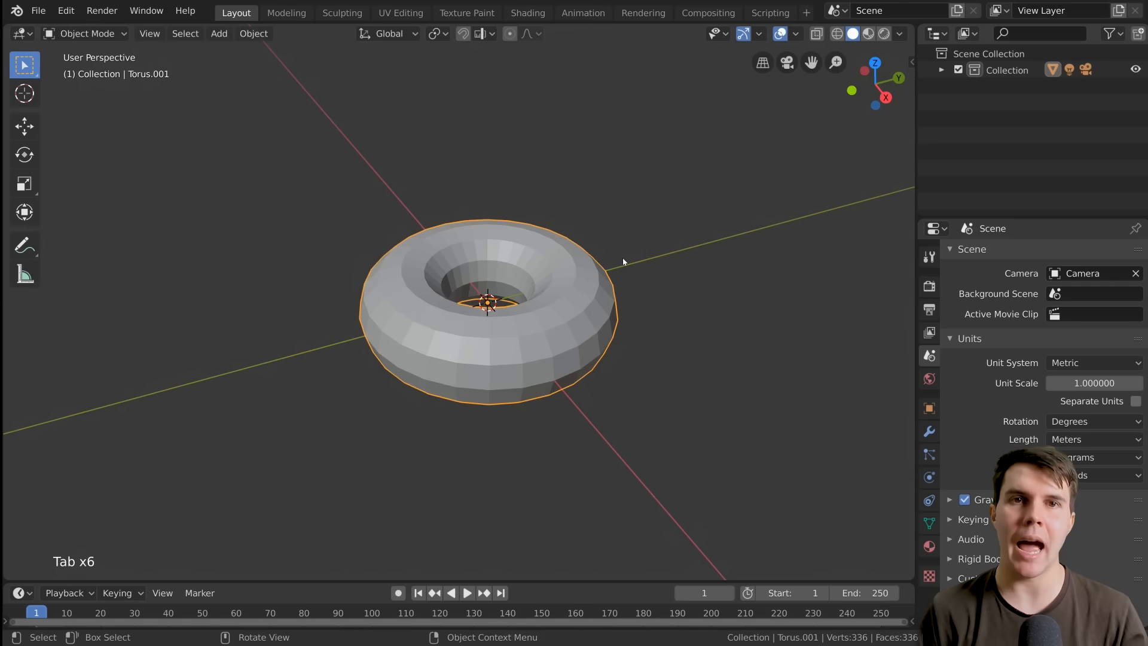
pyautogui.press('Tab')
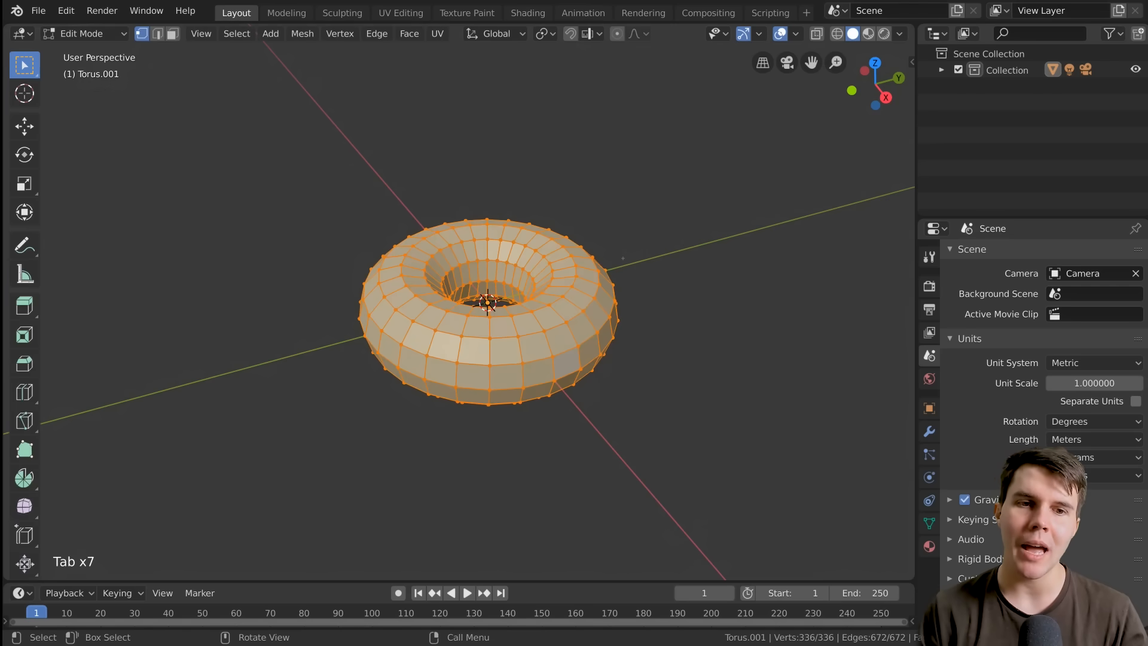
pyautogui.press('Tab')
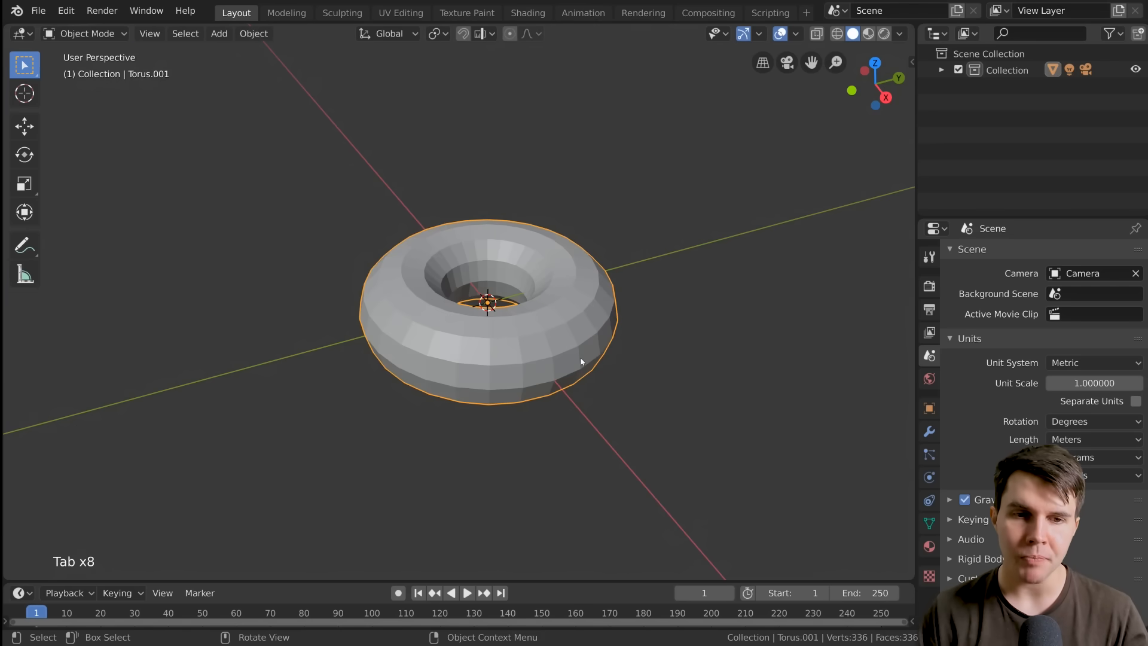
pyautogui.press('Tab')
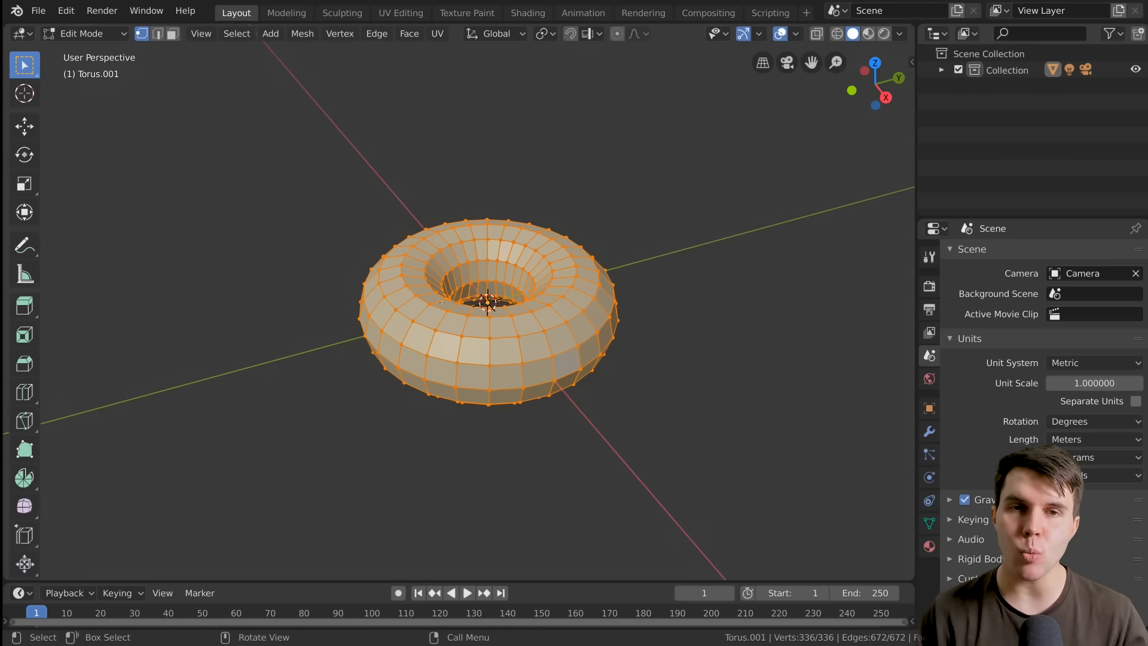
# Try to select the camera in the scene while the torus is in Edit Mode
pyautogui.scroll(-19, 441, 302)
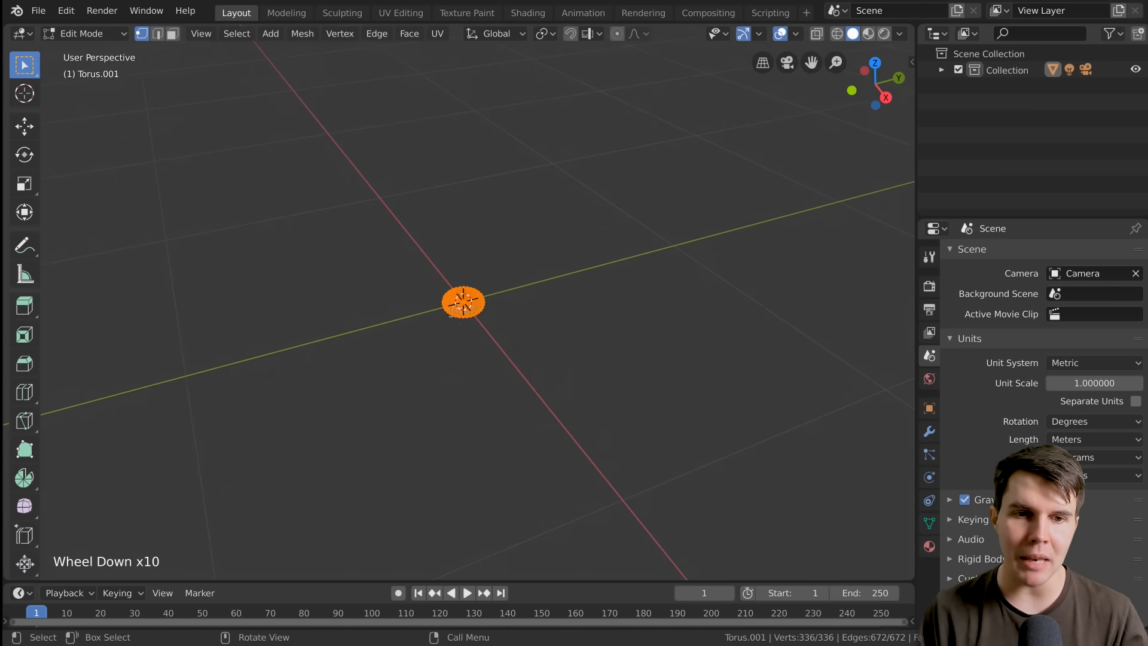
pyautogui.scroll(-3, 469, 317)
pyautogui.click(323, 342)
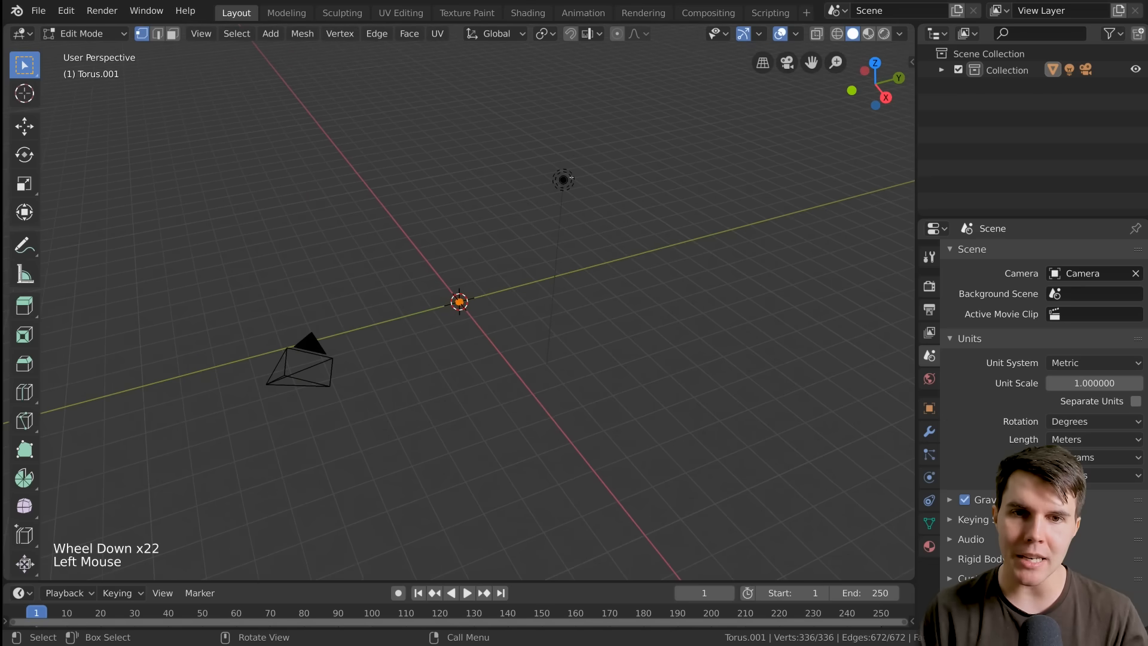
pyautogui.click(323, 342)
pyautogui.click(322, 342)
pyautogui.click(323, 342)
pyautogui.click(323, 342)
pyautogui.click(312, 349)
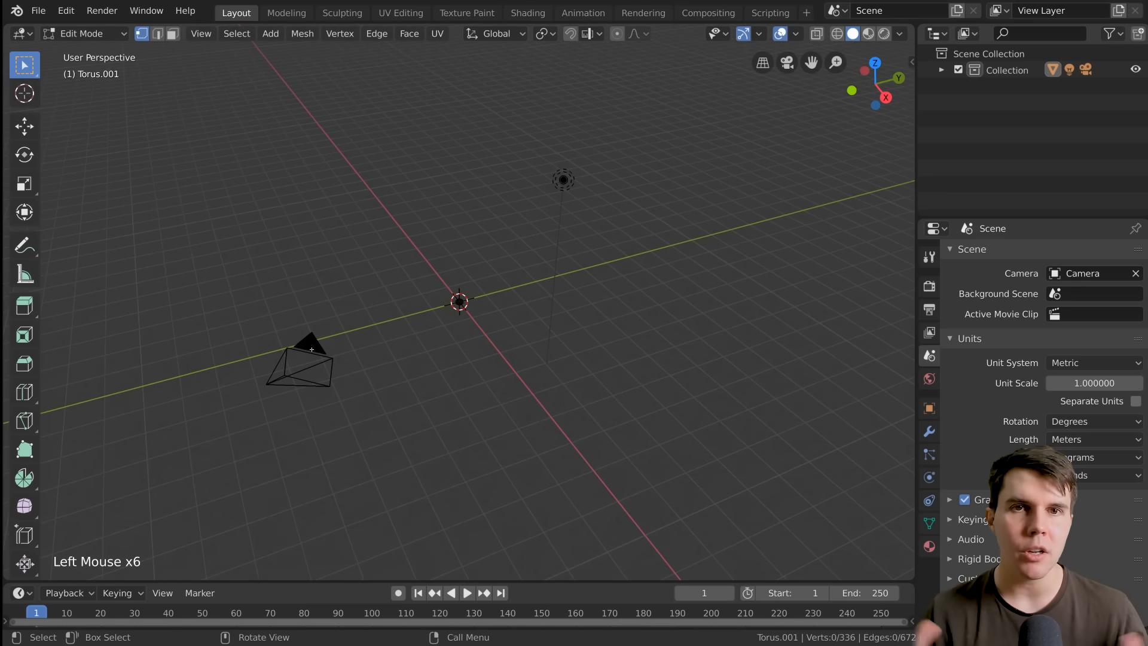
pyautogui.scroll(20, 501, 352)
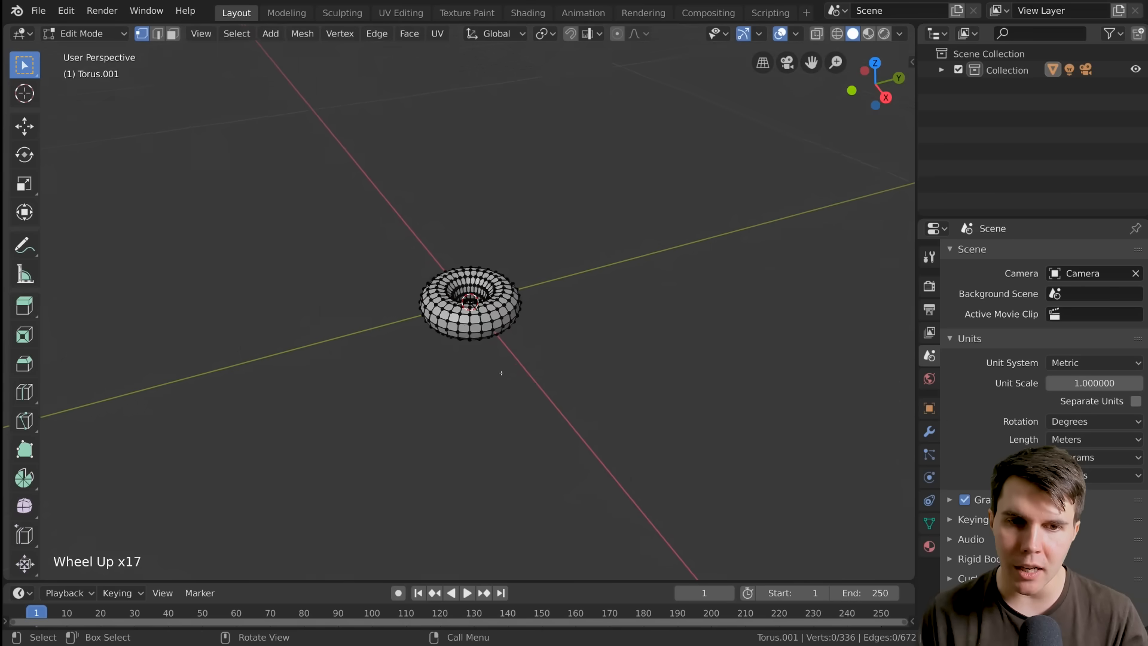
pyautogui.scroll(2, 501, 351)
# Select individual vertices around the torus's hole and upper surface one at a time, ending with a single vertex selected on its upper ring
pyautogui.click(516, 255)
pyautogui.click(552, 274)
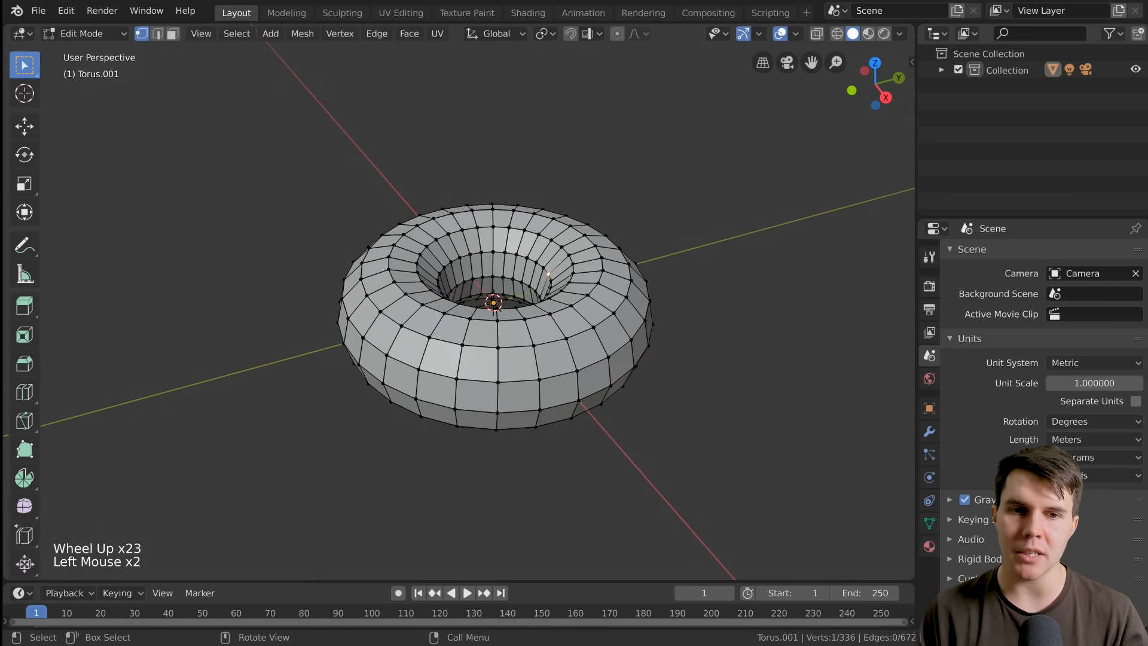
pyautogui.click(626, 297)
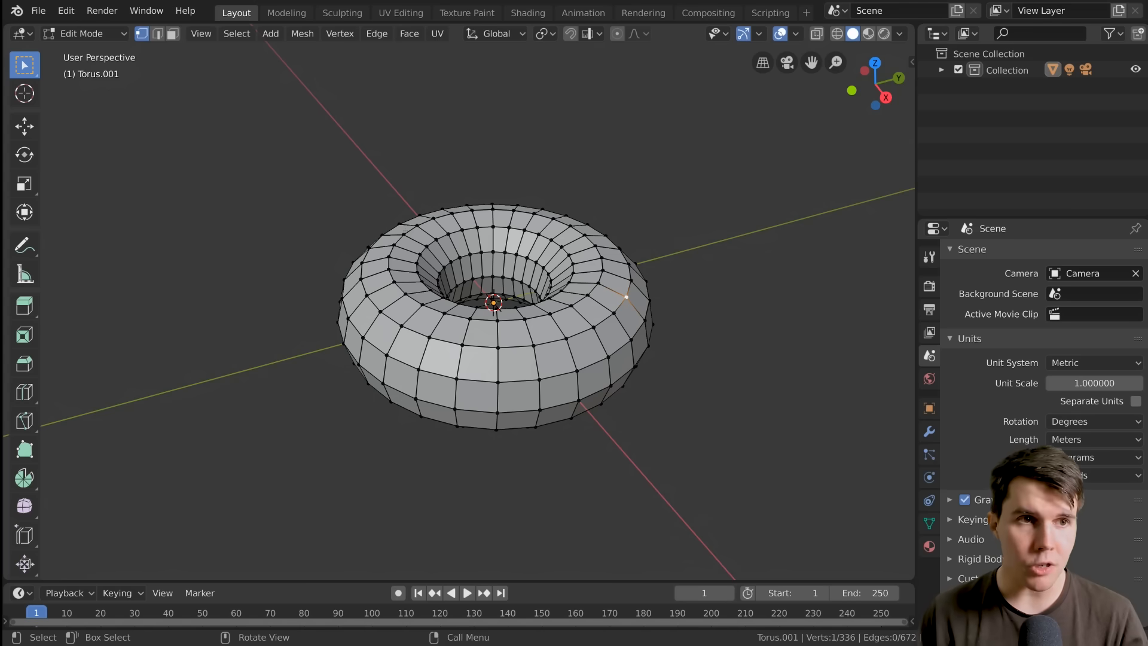
pyautogui.click(599, 283)
pyautogui.click(602, 259)
pyautogui.click(585, 236)
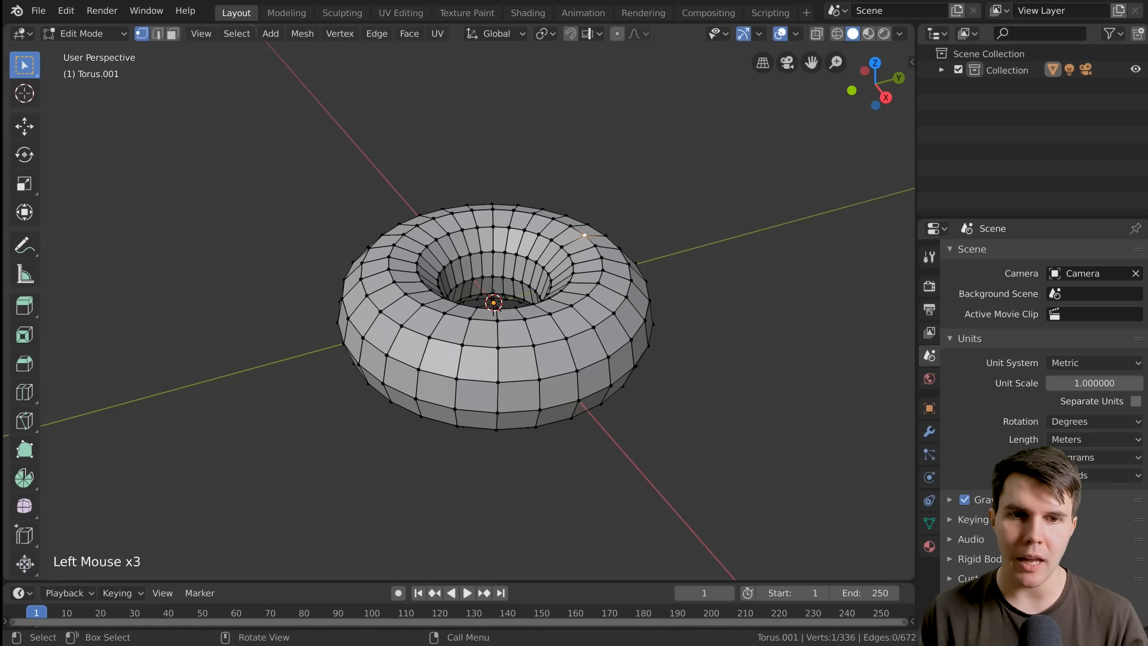
pyautogui.click(471, 211)
pyautogui.click(403, 235)
pyautogui.click(389, 270)
pyautogui.click(497, 318)
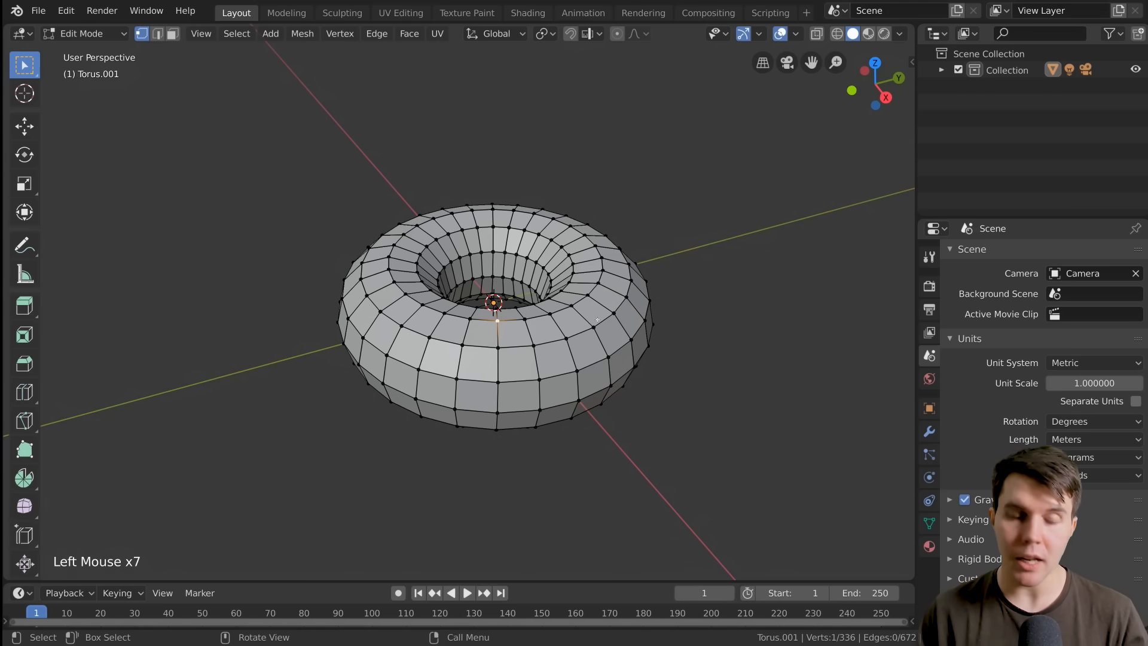
pyautogui.click(594, 327)
pyautogui.click(589, 296)
pyautogui.click(589, 295)
pyautogui.click(603, 271)
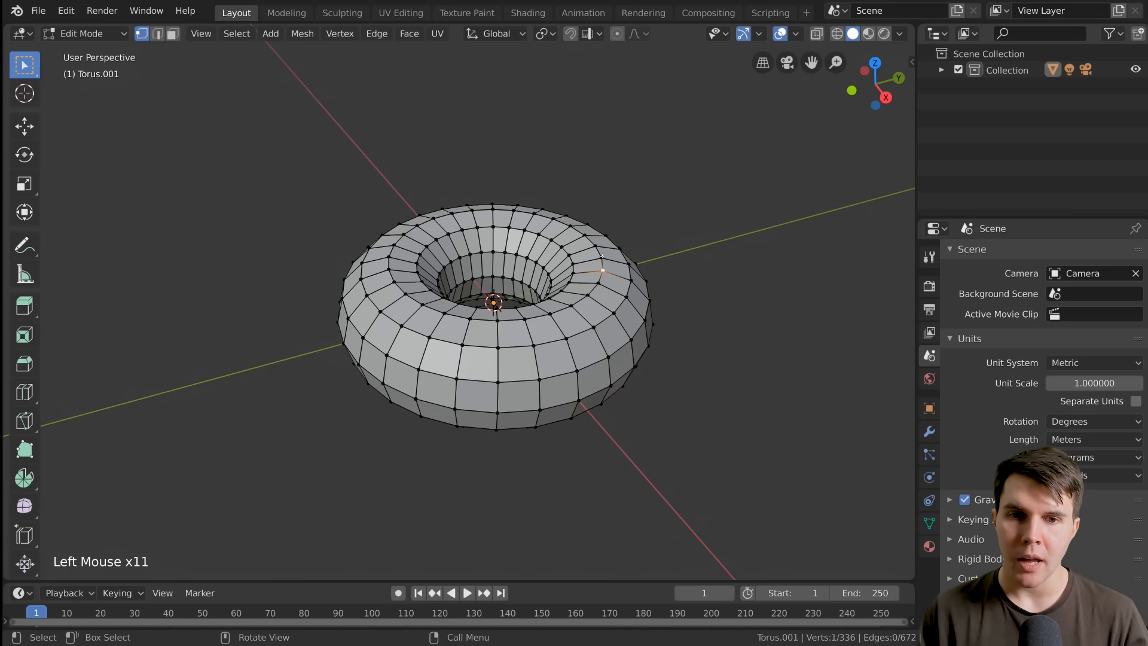
# Select a single vertex on the torus's upper ring beside the hole
pyautogui.click(602, 256)
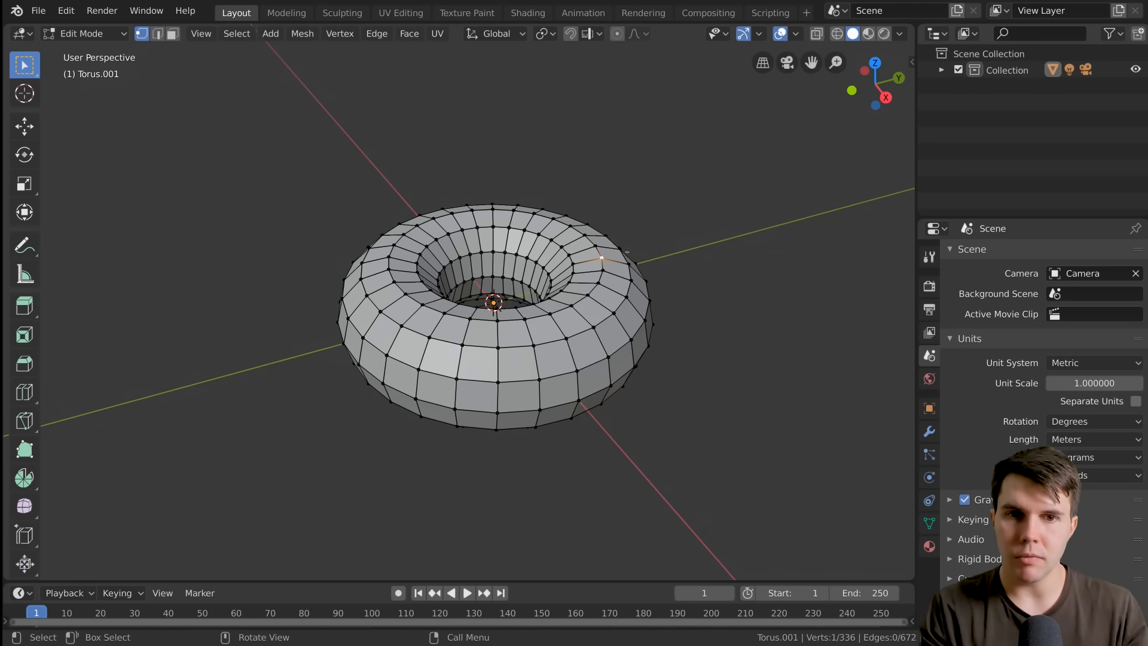
pyautogui.moveTo(626, 252); pyautogui.dragTo(633, 236, button='middle')
pyautogui.scroll(1, 630, 243)
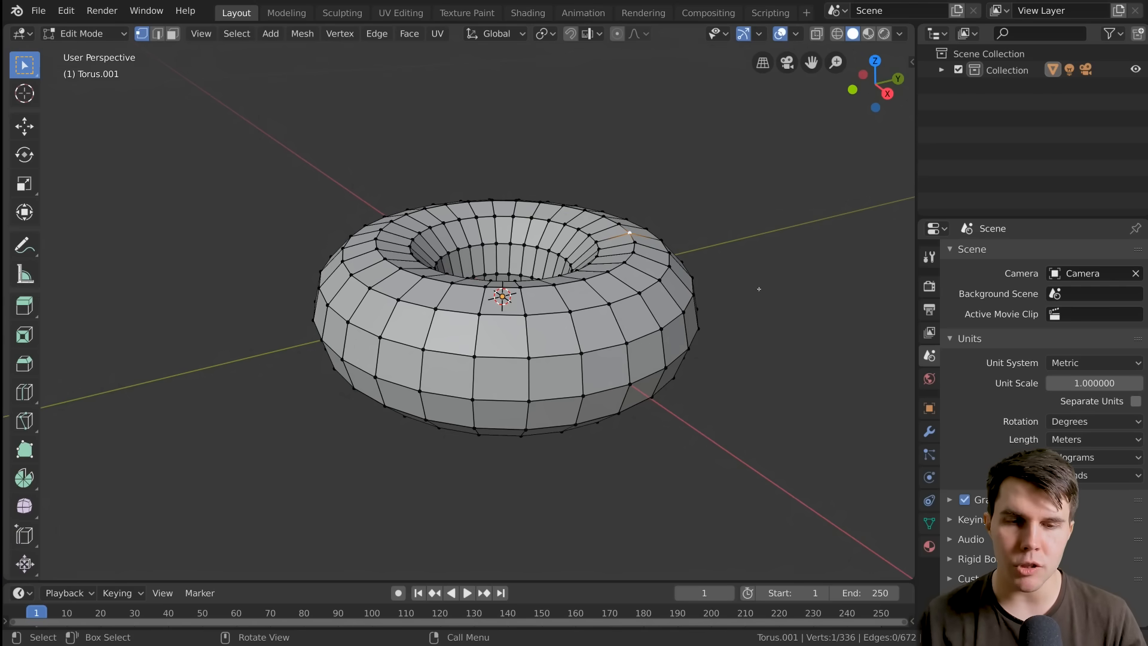
# Try moving individual vertices on the torus's upper ring by small amounts and look at the shape in Object Mode
pyautogui.press('g')
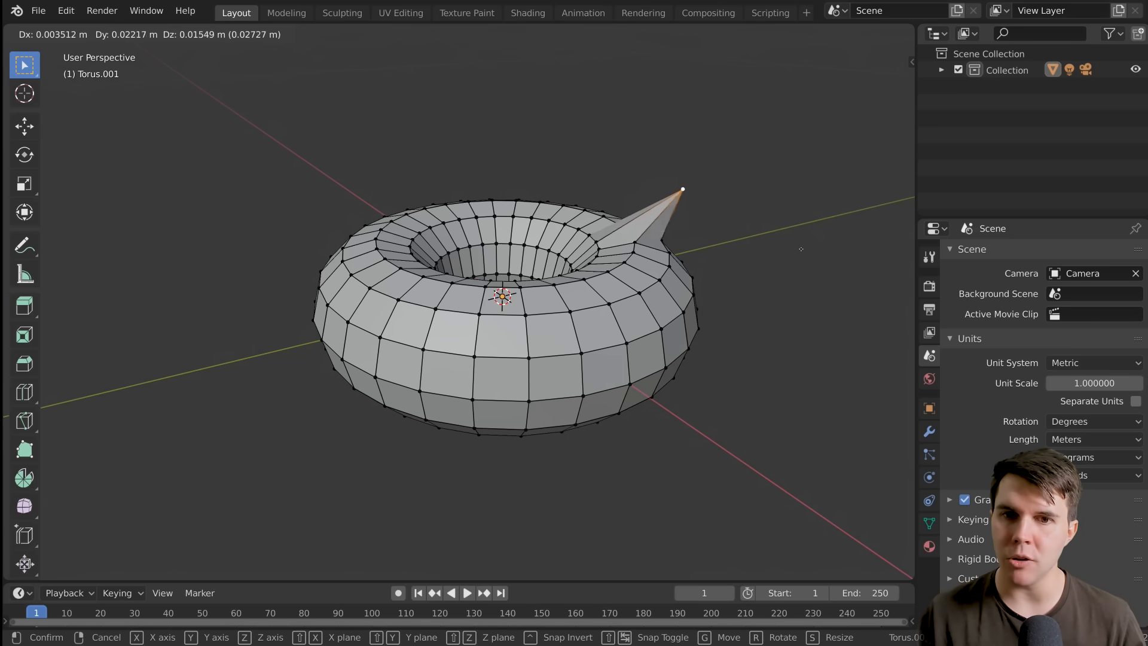
pyautogui.rightClick(769, 265)
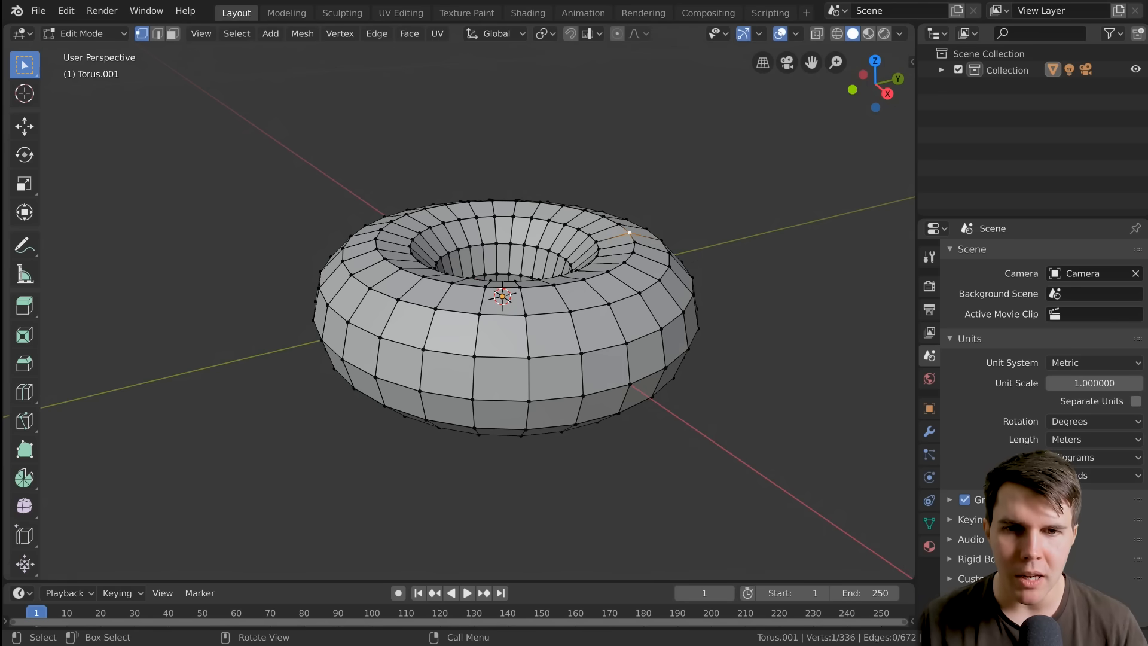
pyautogui.press('g')
pyautogui.click(663, 250)
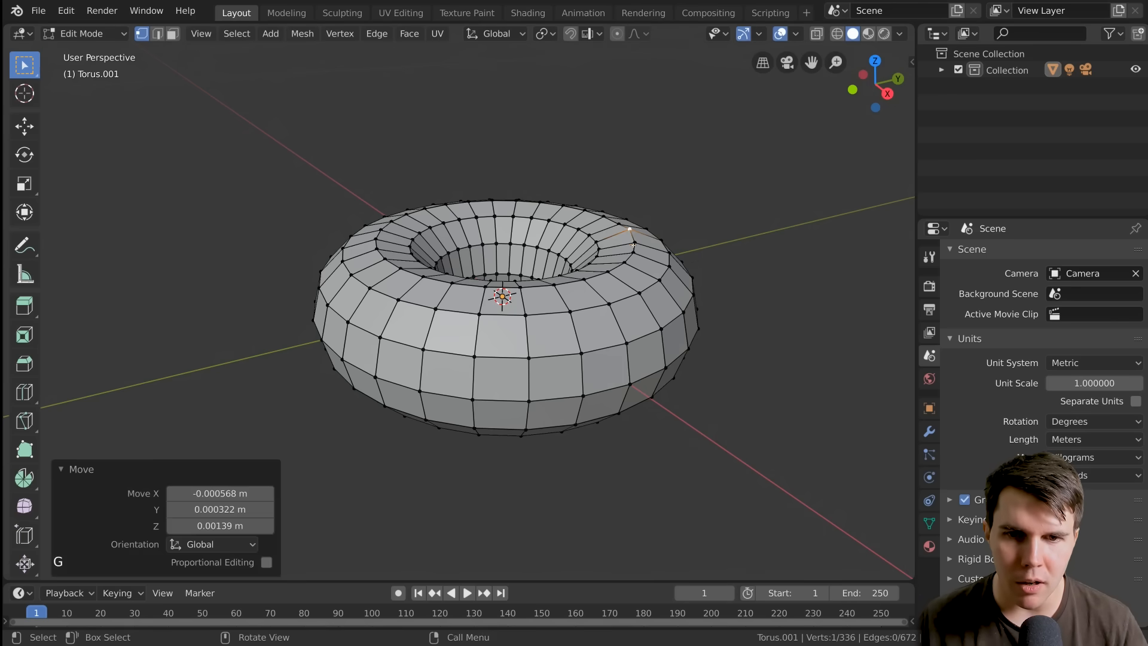
pyautogui.press('g')
pyautogui.click(663, 247)
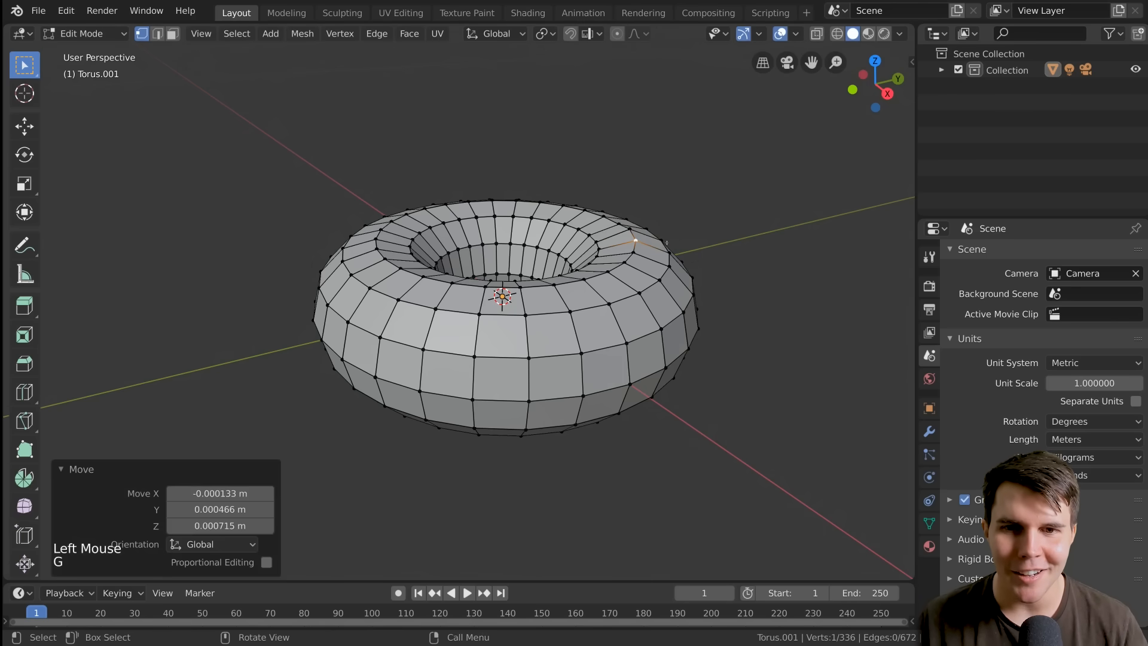
pyautogui.click(663, 243)
pyautogui.press('g')
pyautogui.click(665, 241)
pyautogui.press('Tab')
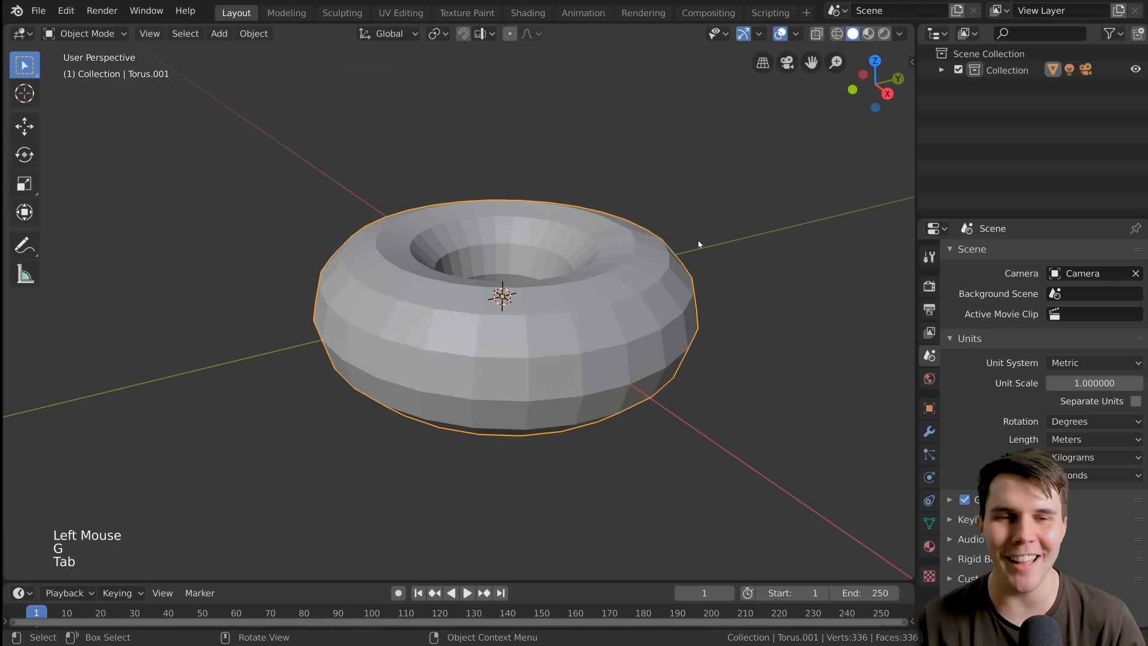
# Return to Edit Mode and undo the small moves made to the individual vertices
pyautogui.press('Tab')
pyautogui.hotkey('ctrl', 'z')
pyautogui.hotkey('ctrl', 'z')
pyautogui.hotkey('ctrl', 'z')
pyautogui.hotkey('ctrl', 'z')
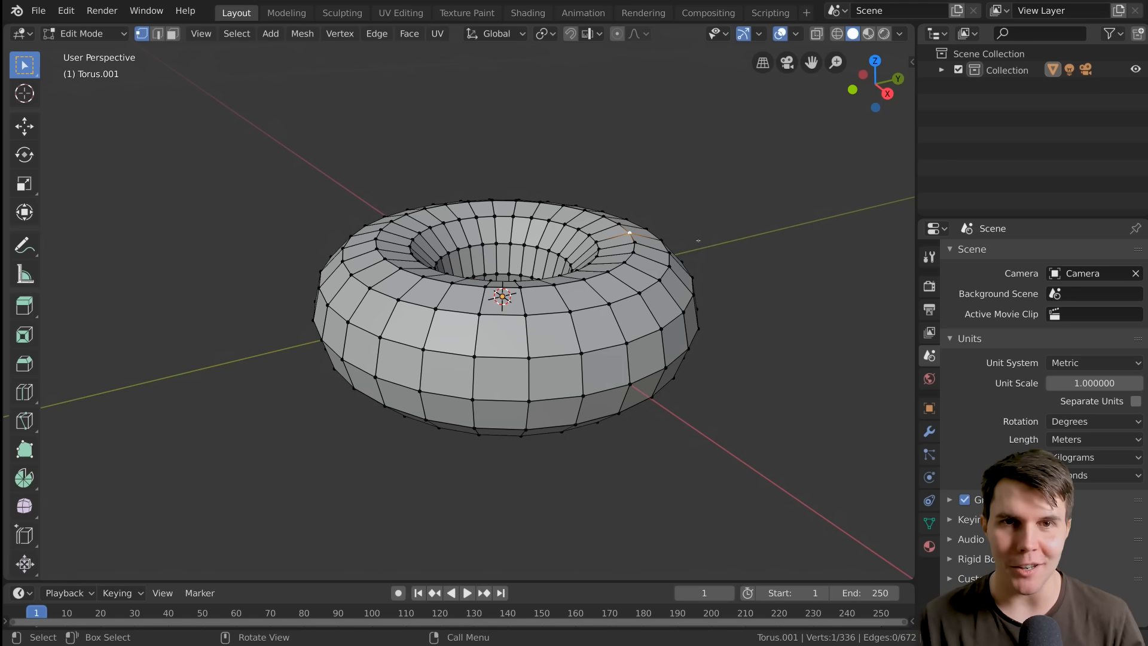
# Enable proportional editing and try moving the upper-ring vertex with influence sizes ranging from 0.83 down to 0.02
pyautogui.click(619, 38)
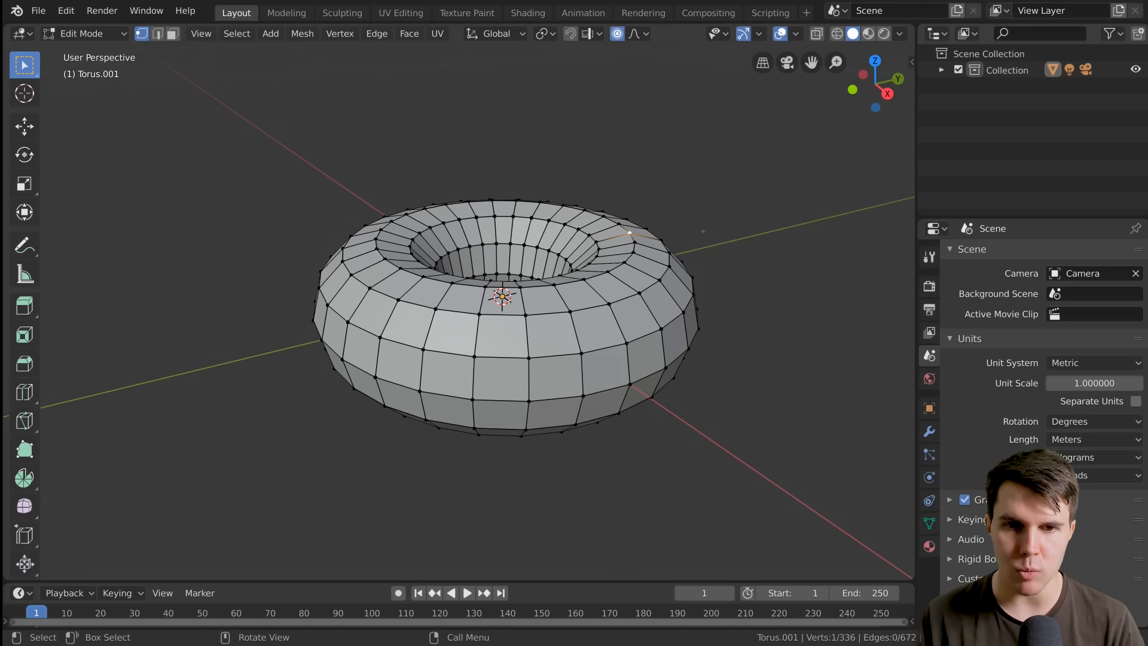
pyautogui.press('g')
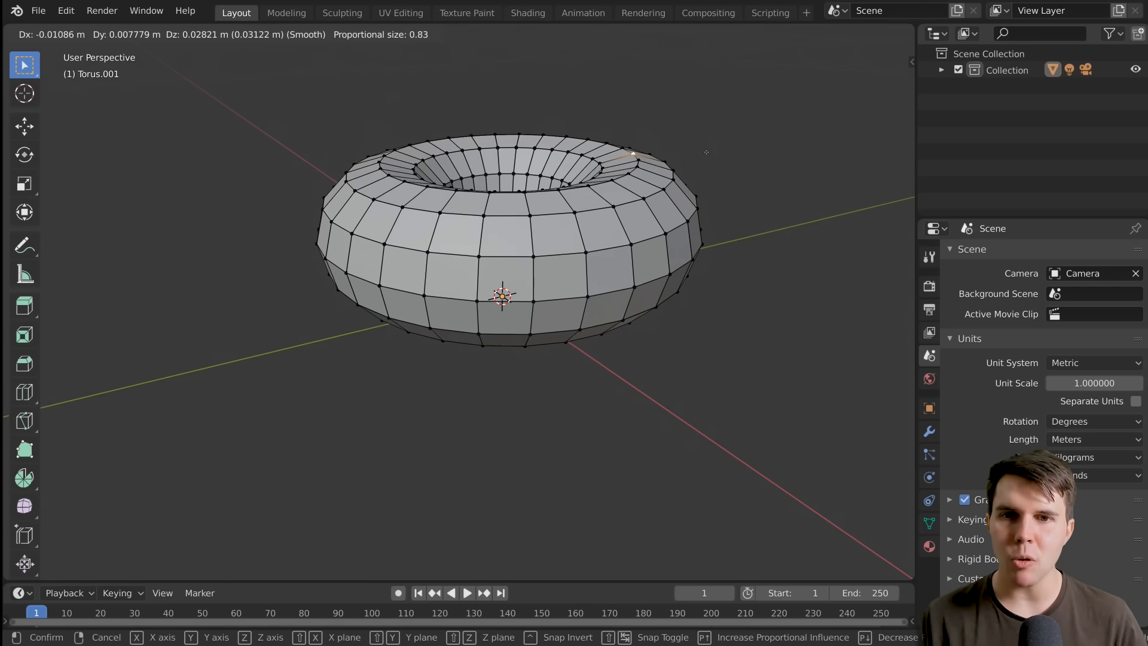
pyautogui.scroll(12, 699, 162)
pyautogui.scroll(8, 692, 173)
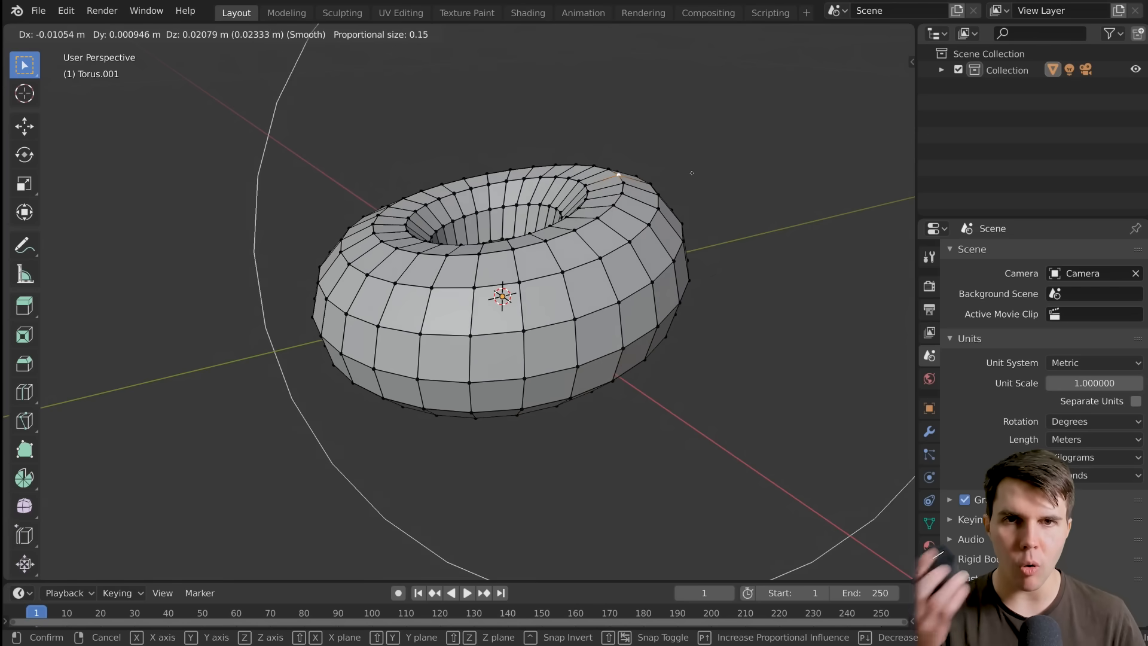
pyautogui.scroll(10, 691, 173)
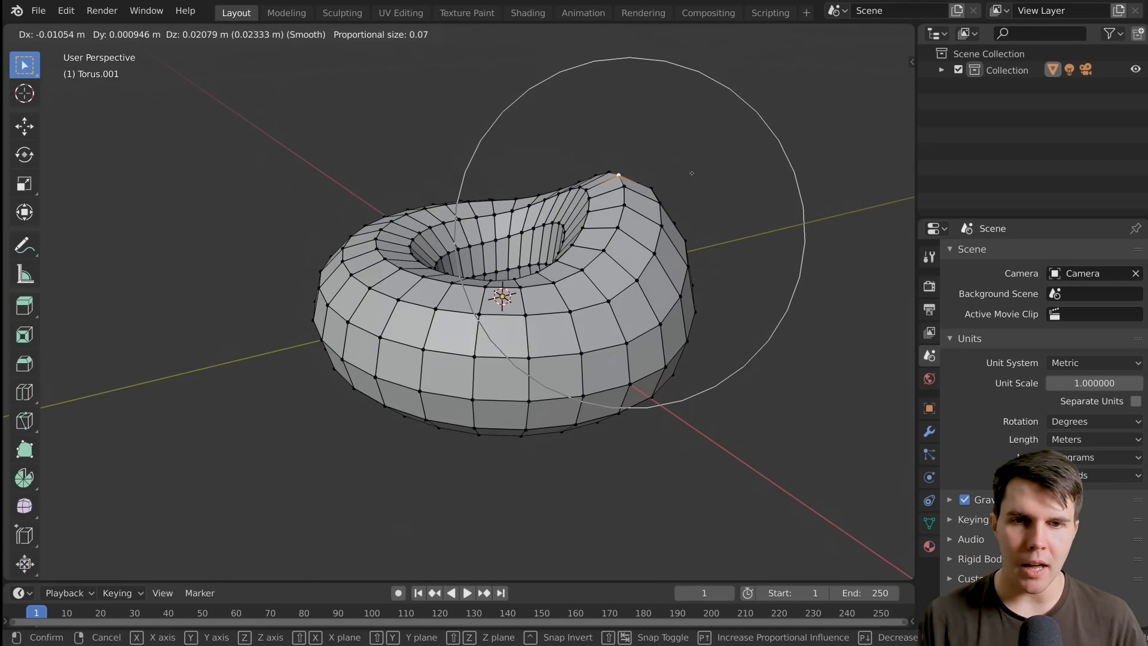
pyautogui.scroll(-5, 692, 173)
pyautogui.scroll(6, 692, 173)
pyautogui.scroll(5, 691, 173)
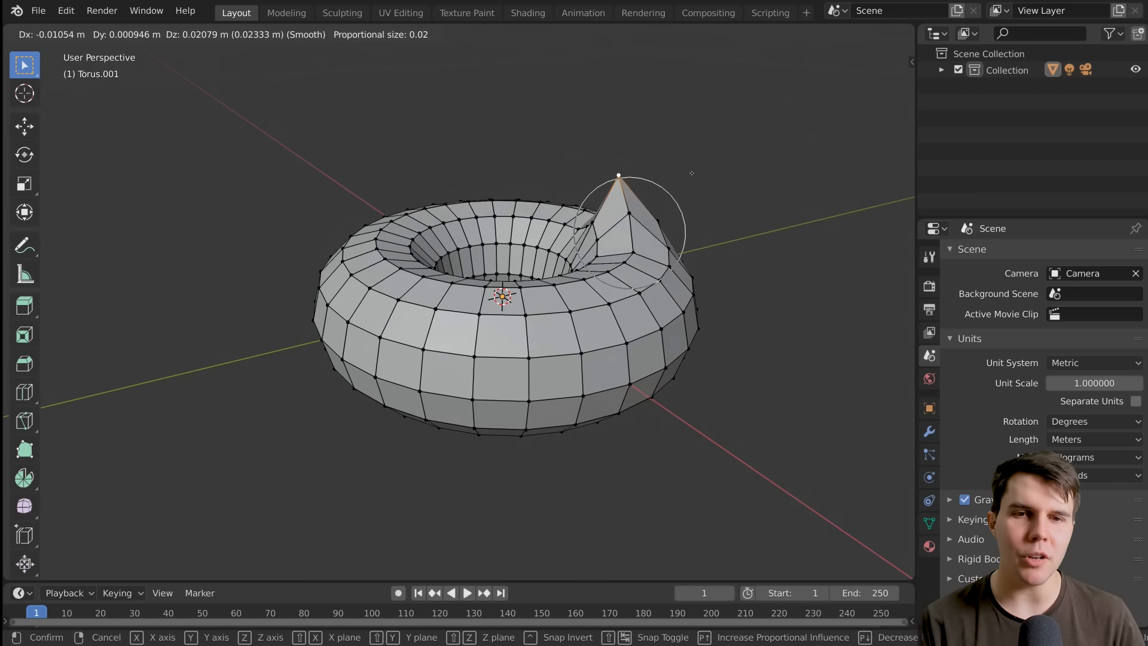
pyautogui.scroll(-16, 692, 172)
pyautogui.scroll(7, 691, 172)
pyautogui.scroll(-2, 692, 173)
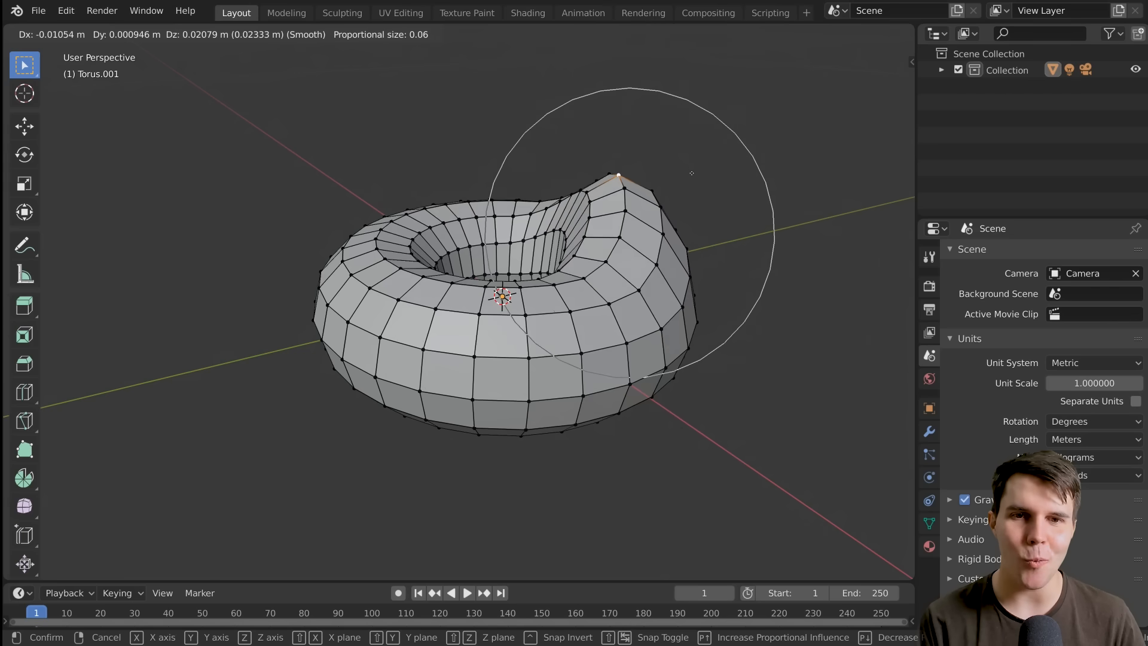
pyautogui.scroll(4, 691, 173)
pyautogui.scroll(2, 692, 173)
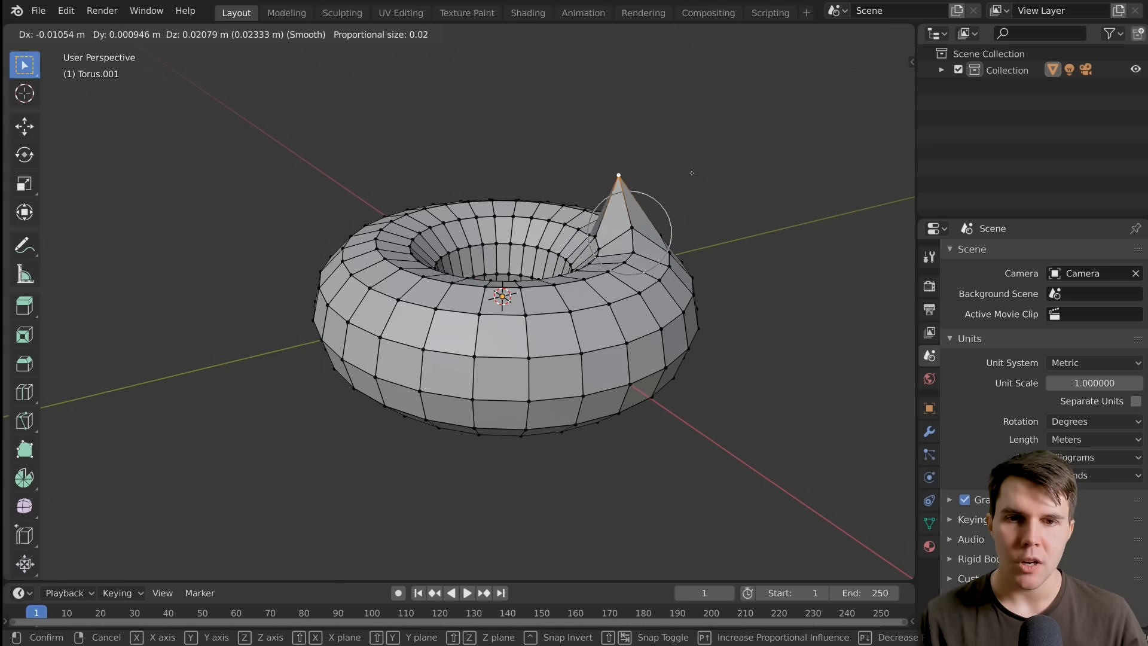
# Raise the upper-ring vertex about 0.0064 m along Z with a proportional size of 0.043 and inspect the bump in Object Mode
pyautogui.scroll(-7, 692, 173)
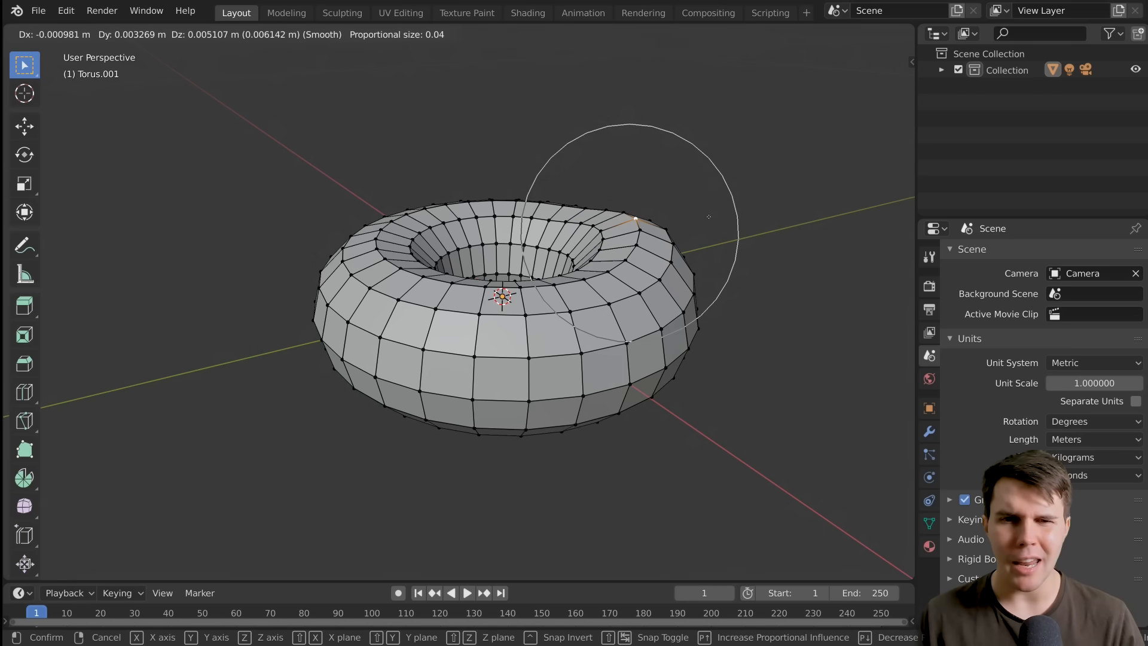
pyautogui.press('z')
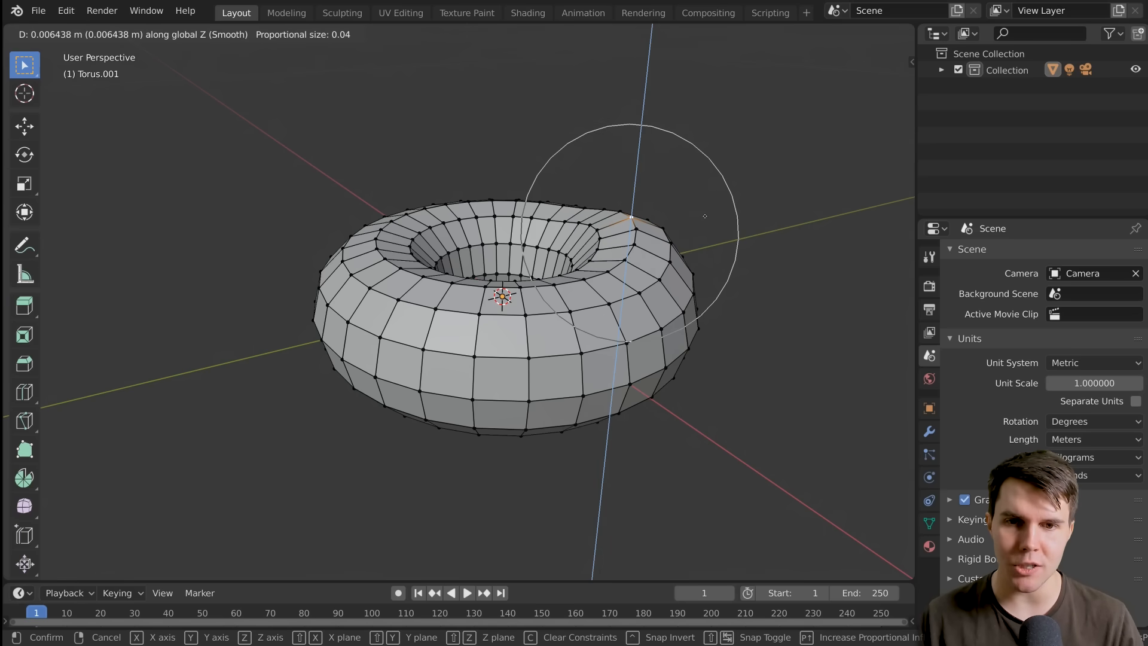
pyautogui.click(704, 216)
pyautogui.moveTo(704, 216); pyautogui.dragTo(680, 178, button='middle')
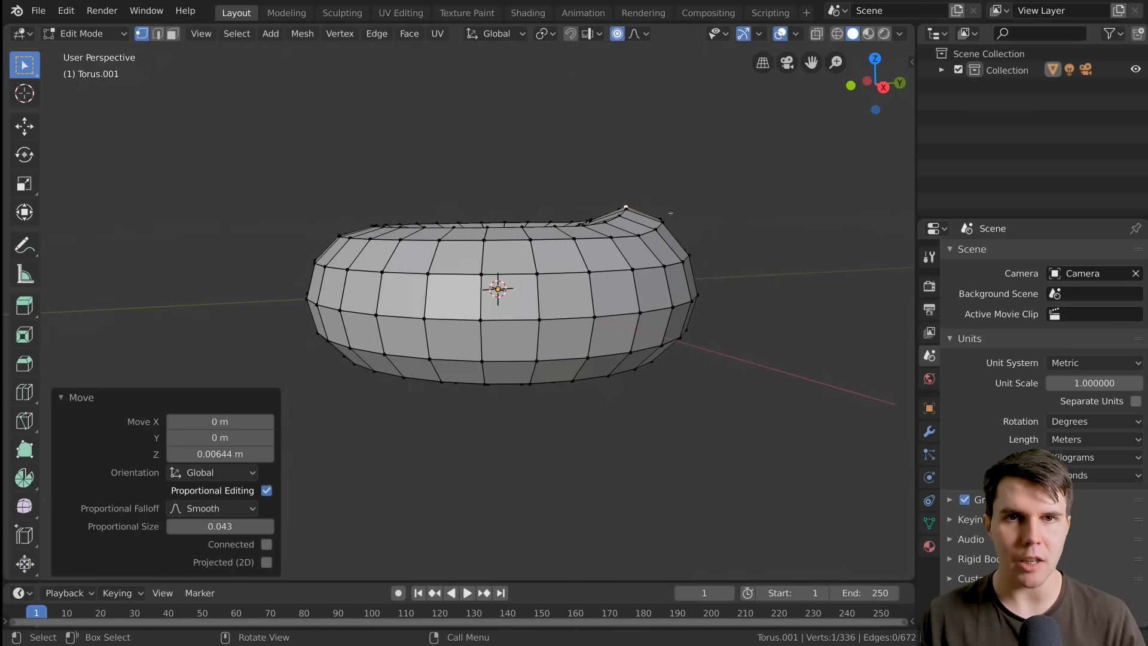
pyautogui.press('Tab')
pyautogui.moveTo(678, 220)
pyautogui.mouseDown(button='middle')
pyautogui.moveTo(684, 231)
pyautogui.moveTo(676, 206)
pyautogui.mouseUp(button='middle')
pyautogui.press('Tab')
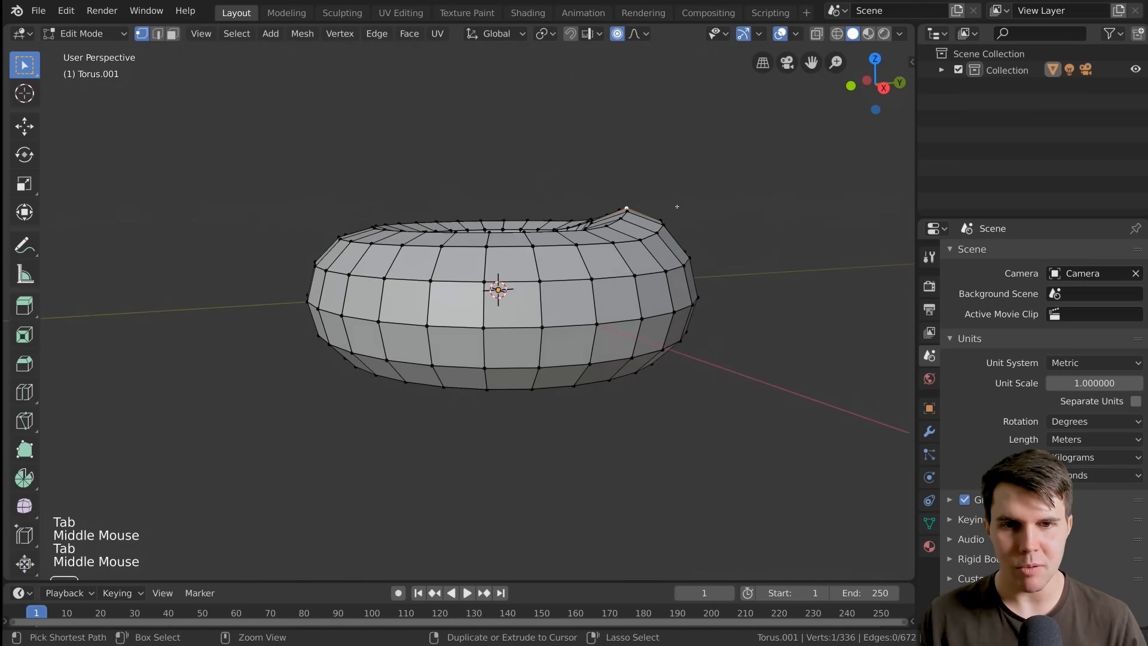
# Undo the proportional raise of the upper-ring vertex
pyautogui.hotkey('ctrl', 'z')
pyautogui.hotkey('ctrl', 'z')
pyautogui.hotkey('ctrl', 'z')
pyautogui.hotkey('ctrl', 'z')
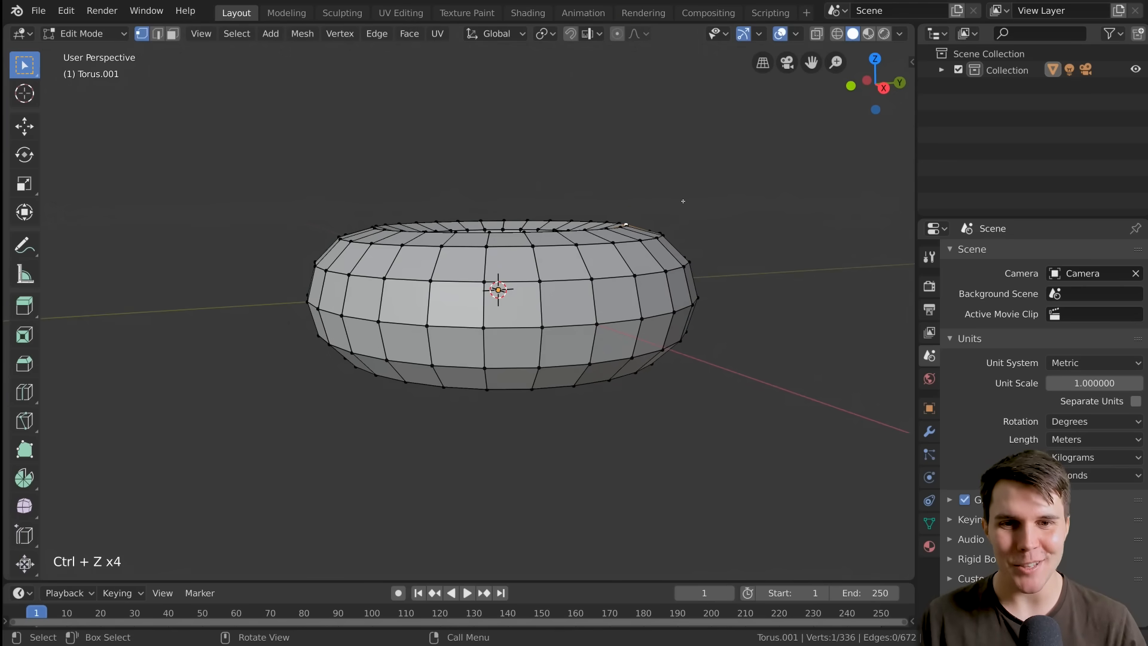
# With proportional editing on, raise the upper-ring vertex about 0.0034 m along Z using smooth falloff and a proportional size of 0.043
pyautogui.press('g')
pyautogui.rightClick(717, 191)
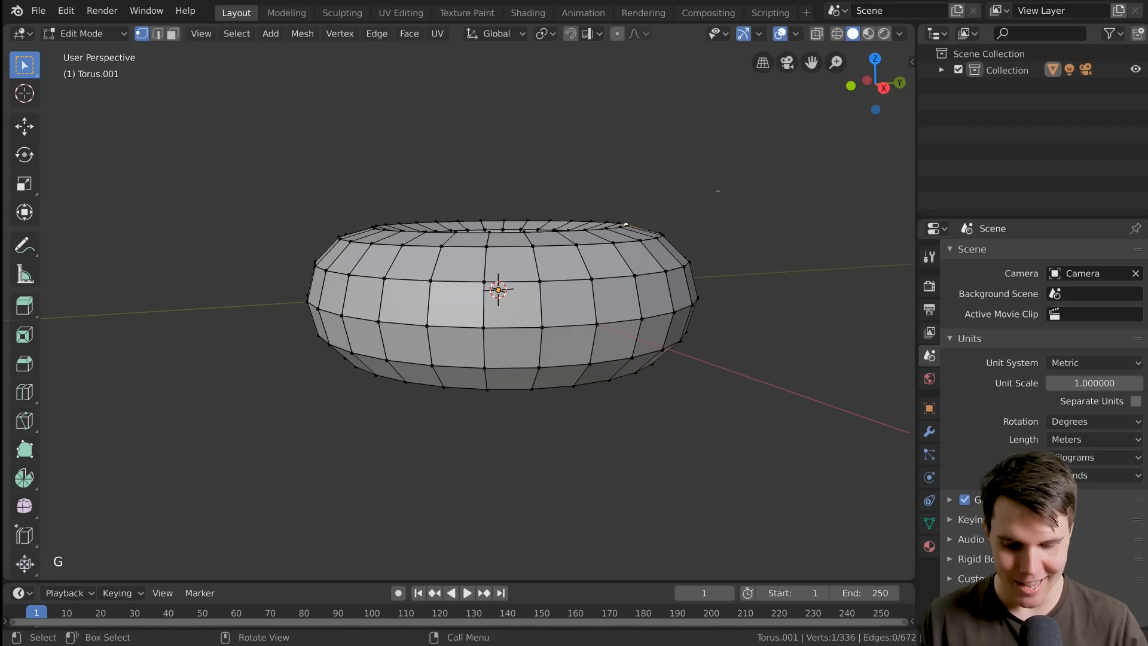
pyautogui.press('g')
pyautogui.press('z')
pyautogui.scroll(18, 721, 203)
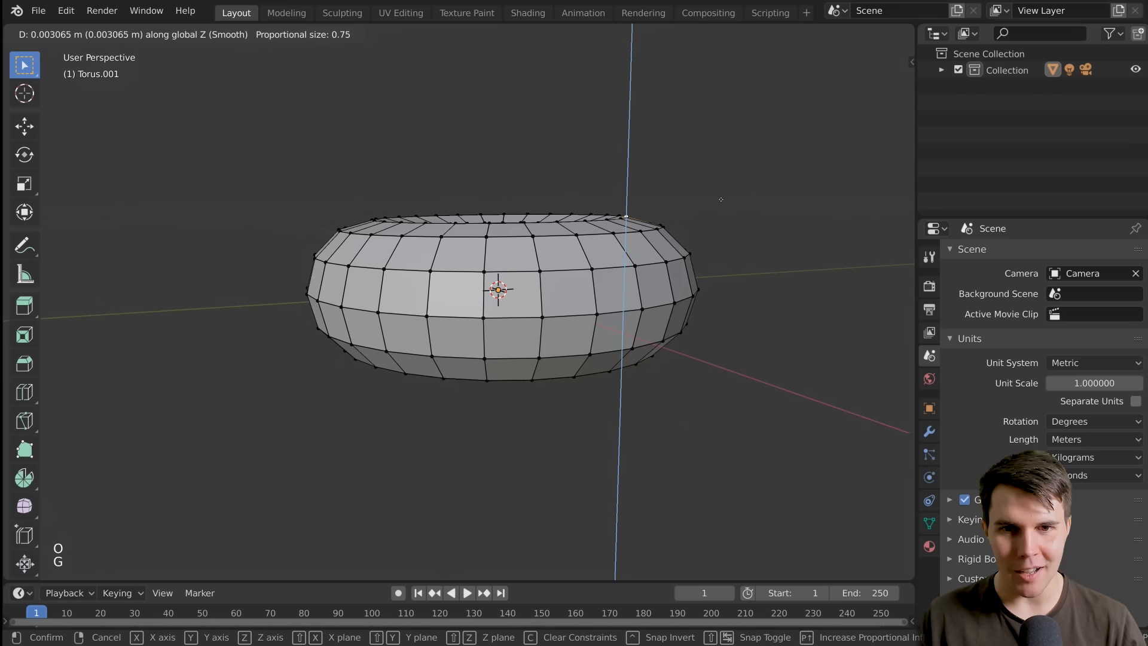
pyautogui.scroll(14, 722, 196)
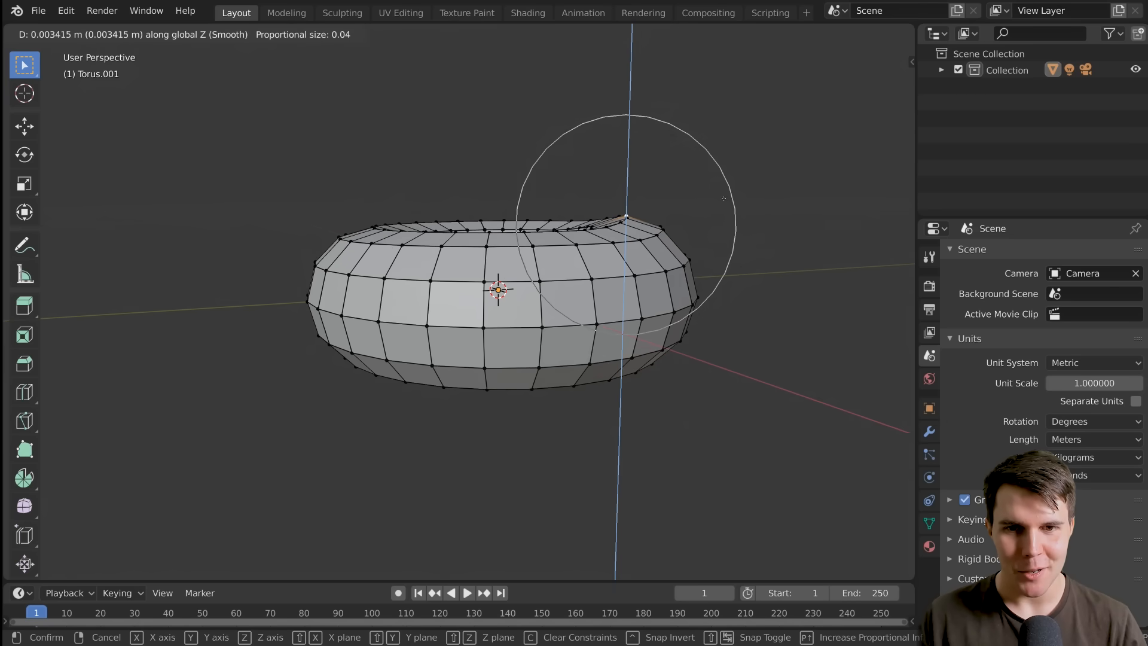
pyautogui.click(724, 199)
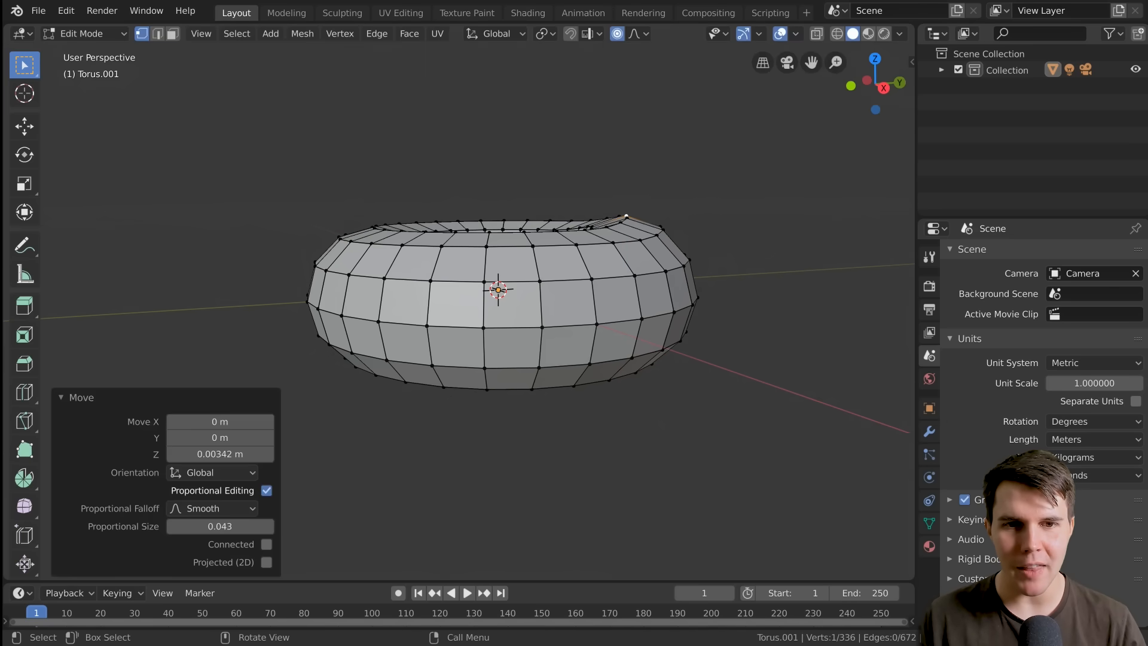
# Move another vertex on the doughnut with proportional editing, check the shape in Object Mode and return to Edit Mode
pyautogui.moveTo(724, 199); pyautogui.dragTo(688, 252, button='middle')
pyautogui.click(542, 247)
pyautogui.moveTo(542, 247); pyautogui.dragTo(533, 223, button='middle')
pyautogui.press('g')
pyautogui.press('Tab')
pyautogui.press('Tab')
# Shift vertices on the doughnut's outer upper side slightly with proportional editing, using an influence size of about 0.08
pyautogui.click(401, 221)
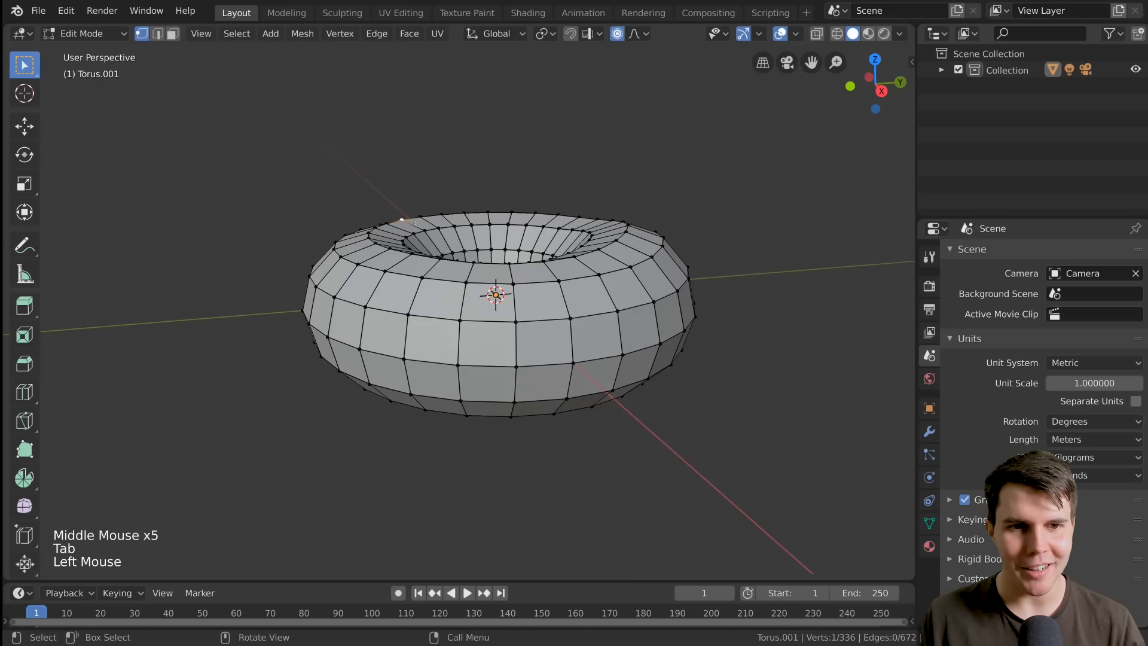
pyautogui.moveTo(415, 223); pyautogui.dragTo(419, 251, button='middle')
pyautogui.press('g')
pyautogui.scroll(-5, 538, 260)
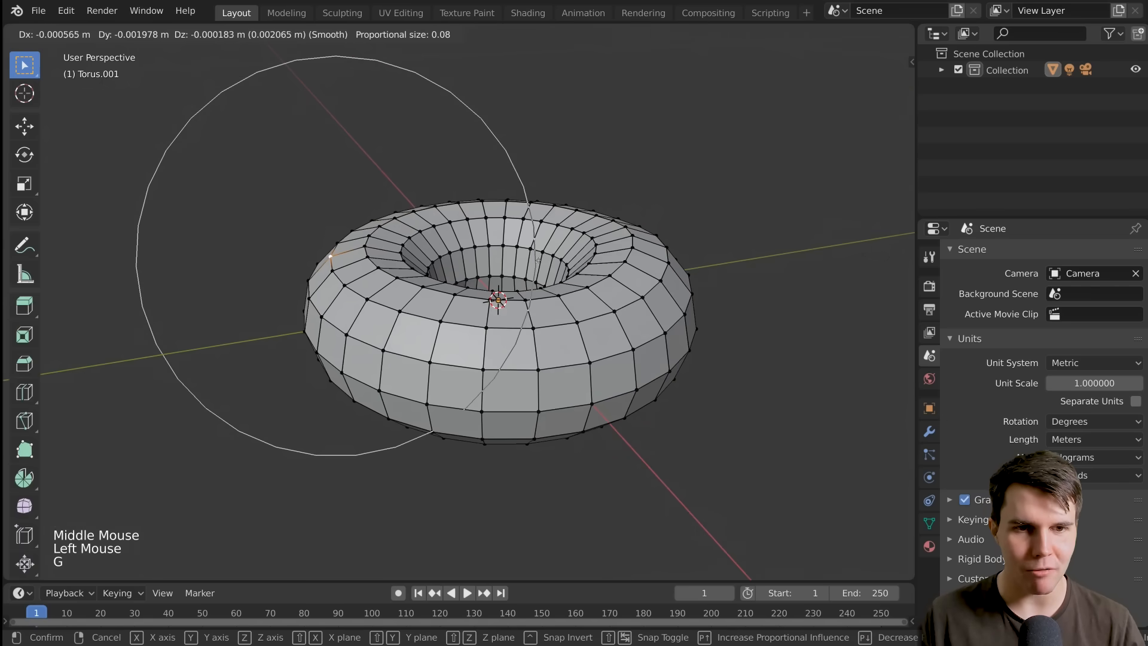
pyautogui.click(537, 259)
pyautogui.moveTo(536, 259)
pyautogui.mouseDown(button='middle')
pyautogui.moveTo(439, 308)
pyautogui.moveTo(538, 240)
pyautogui.mouseUp(button='middle')
pyautogui.press('g')
pyautogui.click(438, 309)
# Viewing from above, nudge outer-rim vertices by about 0.002 m with a proportional size of 0.07 to make the outline irregular
pyautogui.click(593, 175)
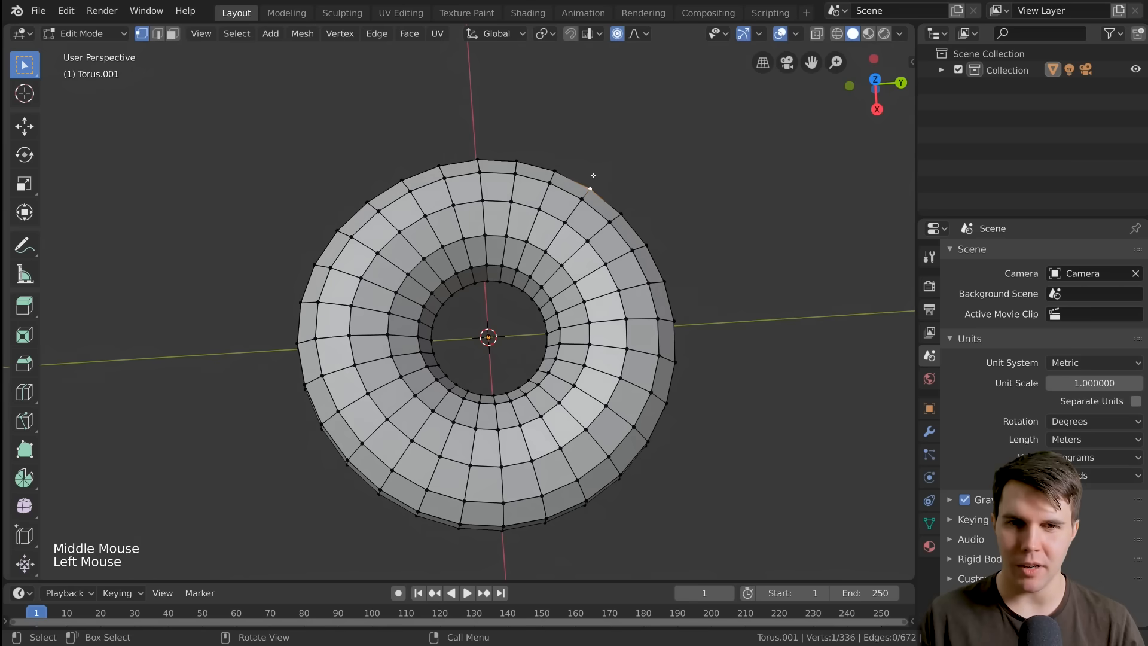
pyautogui.moveTo(593, 175); pyautogui.dragTo(512, 209, button='middle')
pyautogui.press('g')
pyautogui.click(588, 182)
pyautogui.click(553, 171)
pyautogui.press('g')
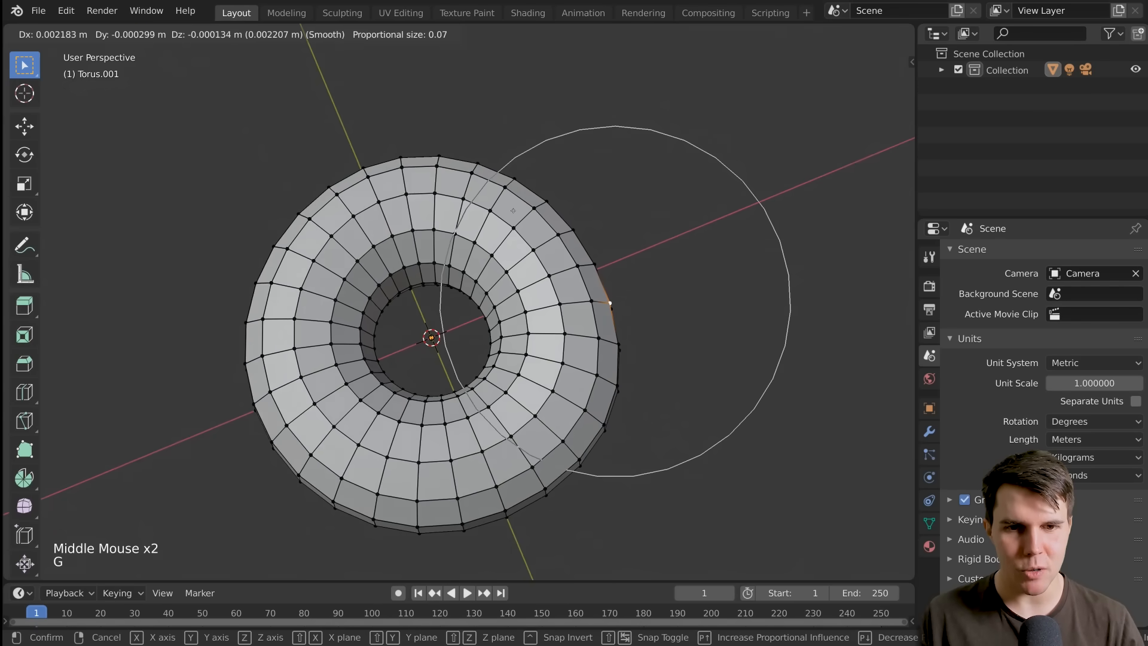
pyautogui.click(513, 210)
# Select two adjacent vertices on the opposite outer rim and pull them outward about 0.003 m with a proportional size of 0.069
pyautogui.click(254, 321)
pyautogui.keyDown('shift'); pyautogui.moveTo(254, 321); pyautogui.dragTo(361, 258, button='middle'); pyautogui.keyUp('shift')
pyautogui.doubleClick(349, 262)
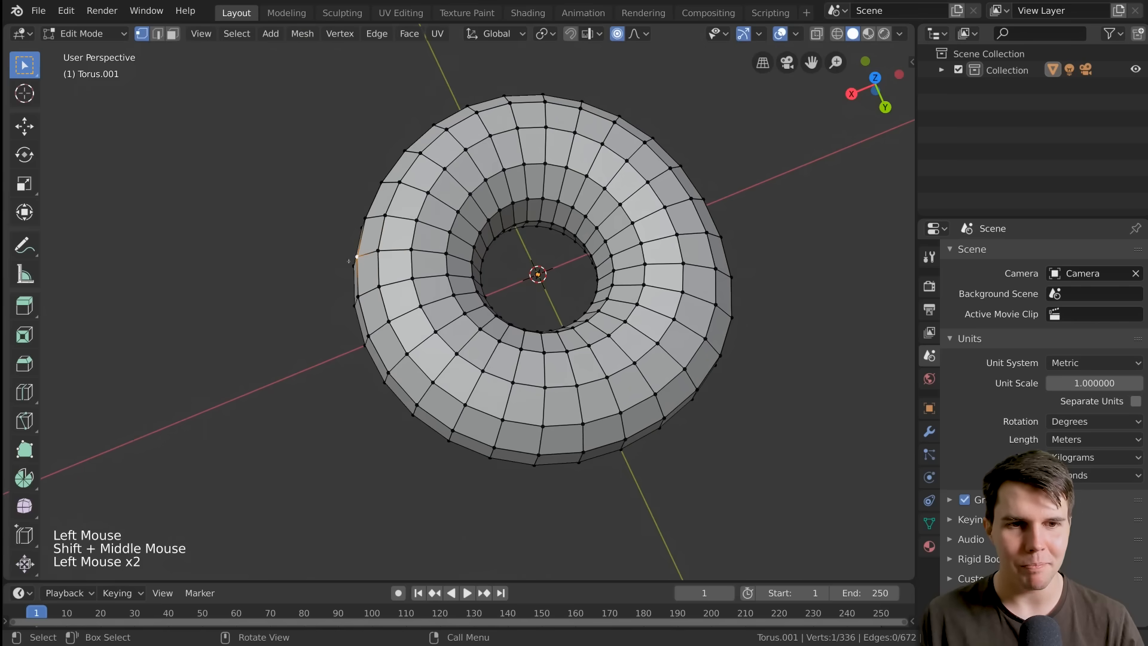
pyautogui.keyDown('shift'); pyautogui.click(346, 266); pyautogui.keyUp('shift')
pyautogui.press('g')
pyautogui.click(348, 267)
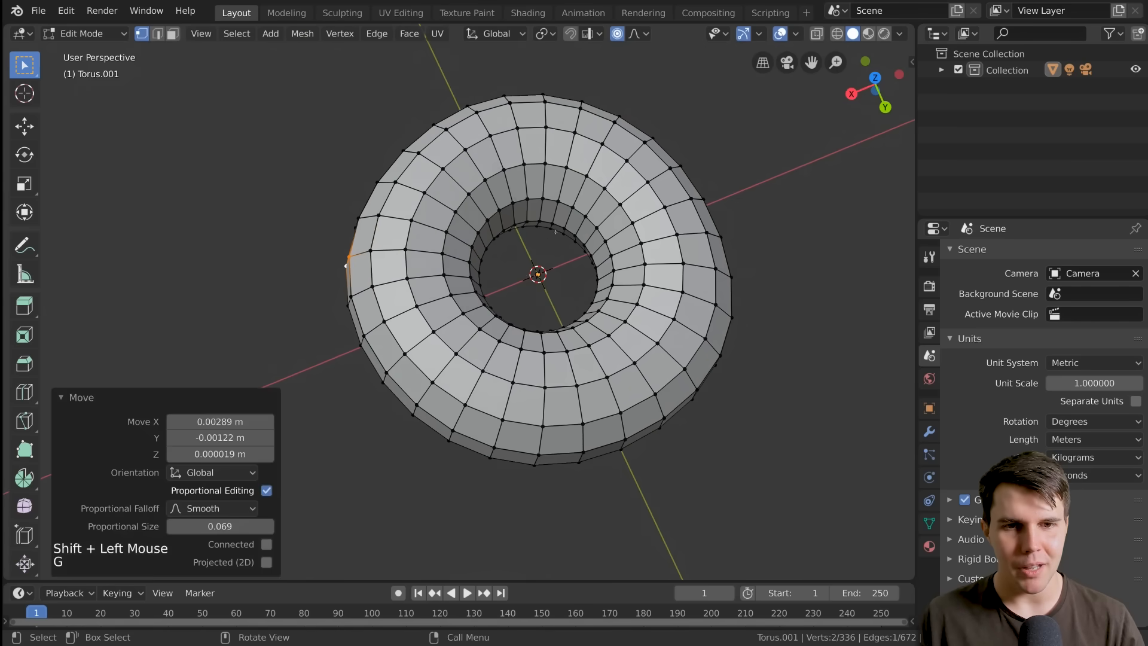
# Select a vertex inside the doughnut's hole and move it about 0.002 m with a proportional size of 0.063
pyautogui.moveTo(348, 267); pyautogui.dragTo(574, 182, button='middle')
pyautogui.click(530, 219)
pyautogui.press('g')
pyautogui.click(560, 231)
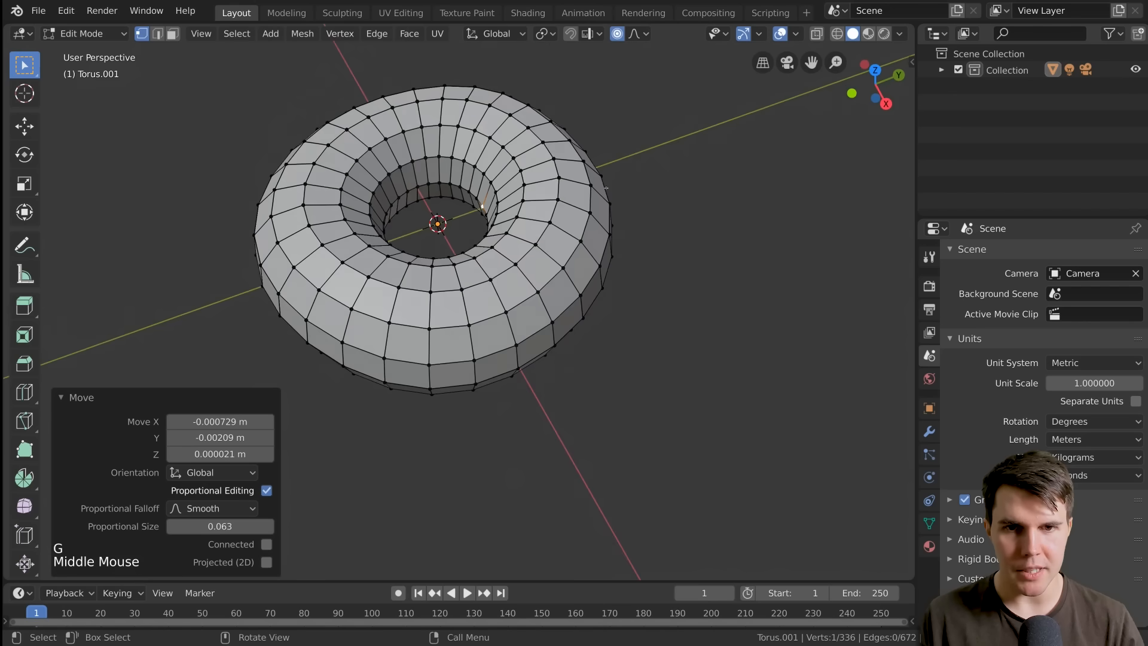
# Select a patch of four neighbouring vertices on the doughnut's outer upper side and view it from the side
pyautogui.click(601, 175)
pyautogui.keyDown('shift'); pyautogui.click(591, 185); pyautogui.keyUp('shift')
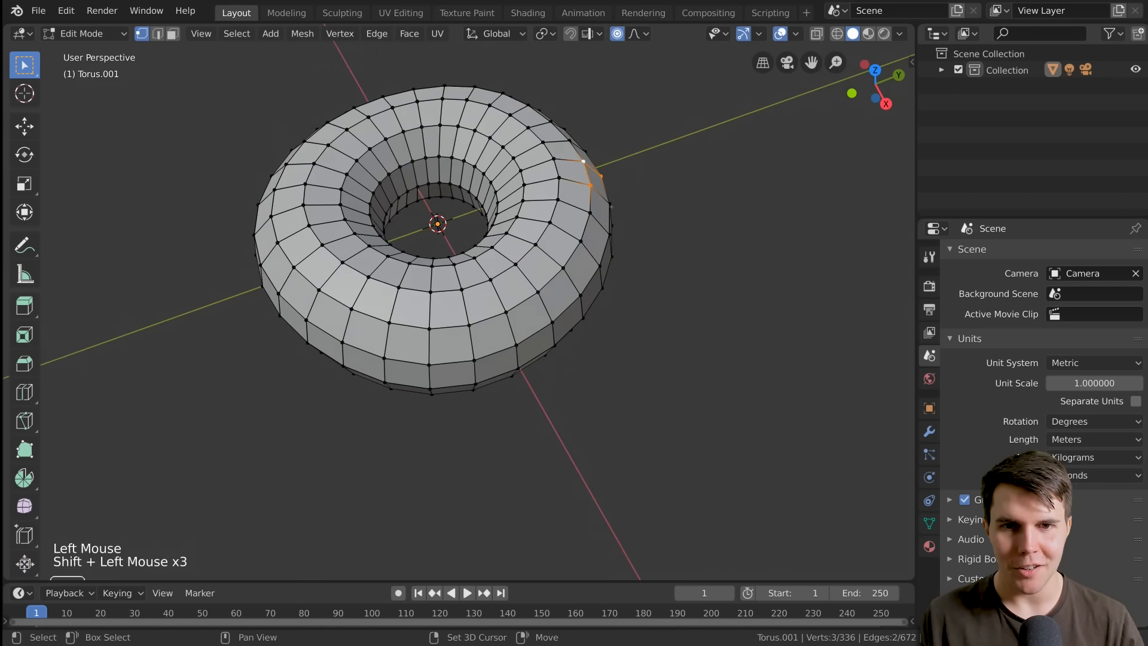
pyautogui.keyDown('shift'); pyautogui.click(610, 207); pyautogui.keyUp('shift')
pyautogui.moveTo(670, 206); pyautogui.dragTo(645, 255, button='middle')
pyautogui.keyDown('shift'); pyautogui.moveTo(625, 209); pyautogui.dragTo(634, 260, button='middle'); pyautogui.keyUp('shift')
pyautogui.moveTo(625, 245); pyautogui.dragTo(584, 207, button='middle')
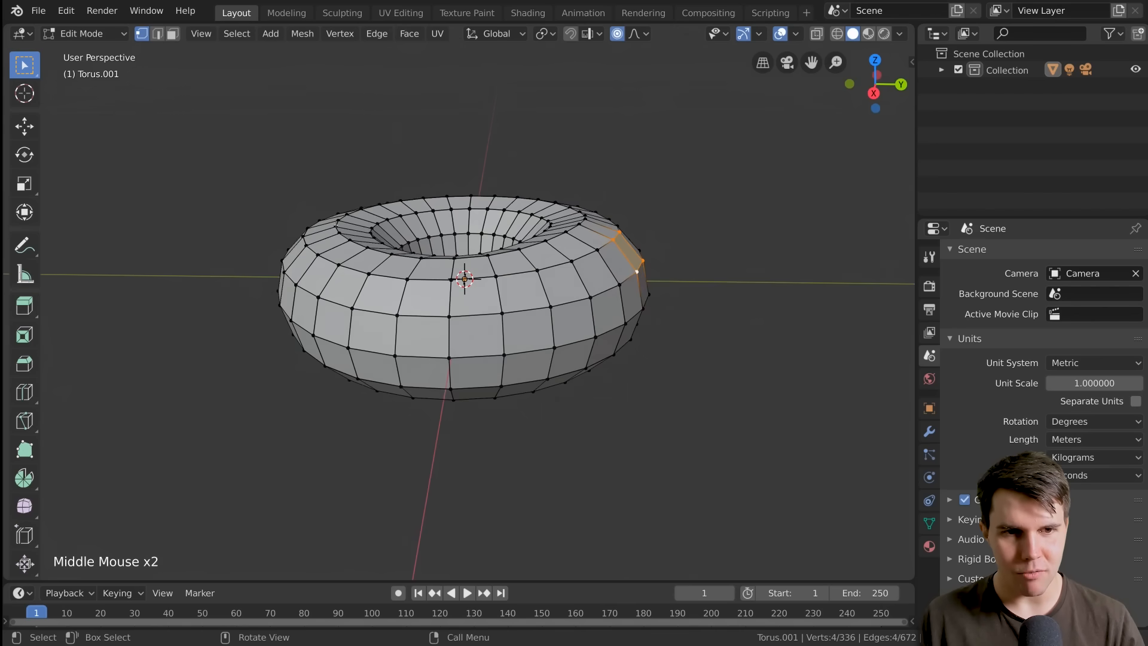
# Select two adjacent vertices on the doughnut's upper outer side, lower them about 0.0008 m along Z with proportional size 0.063, and leave Edit Mode
pyautogui.click(336, 224)
pyautogui.click(337, 221)
pyautogui.keyDown('shift'); pyautogui.click(336, 225); pyautogui.keyUp('shift')
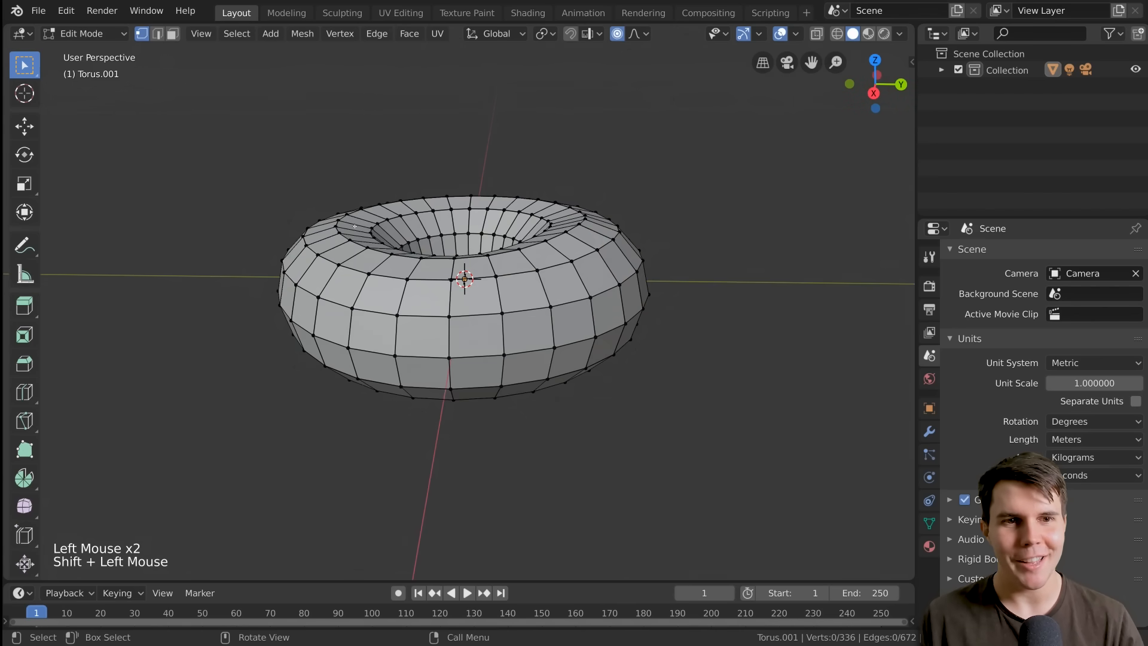
pyautogui.press('g')
pyautogui.press('z')
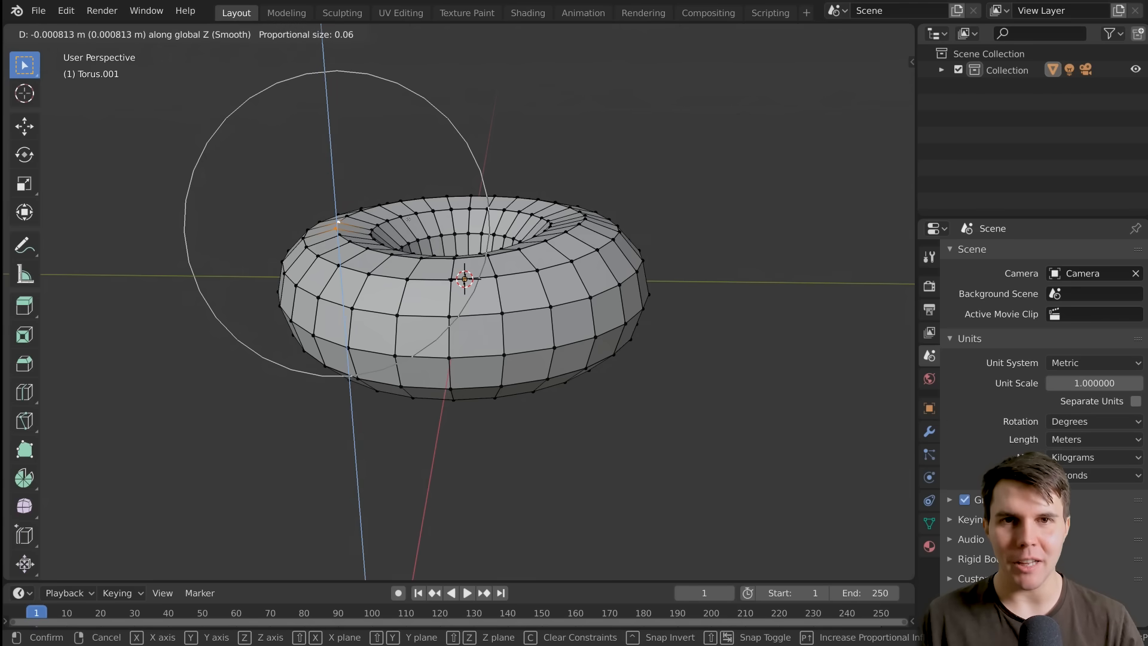
pyautogui.click(408, 220)
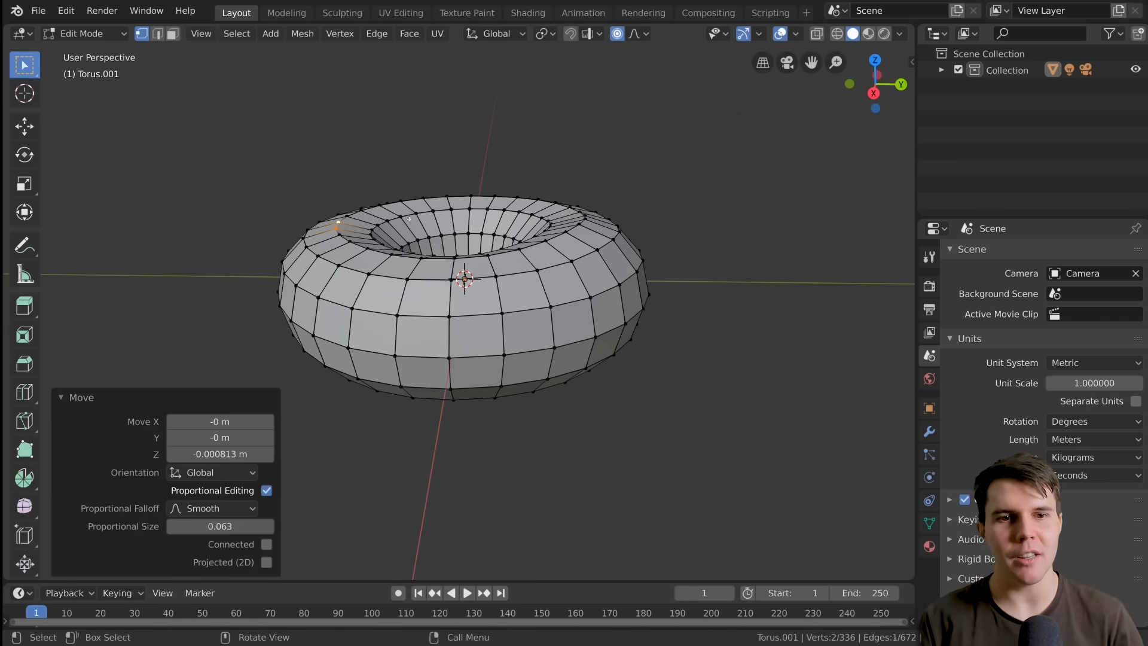
pyautogui.moveTo(498, 237); pyautogui.dragTo(523, 304, button='middle')
pyautogui.press('Tab')
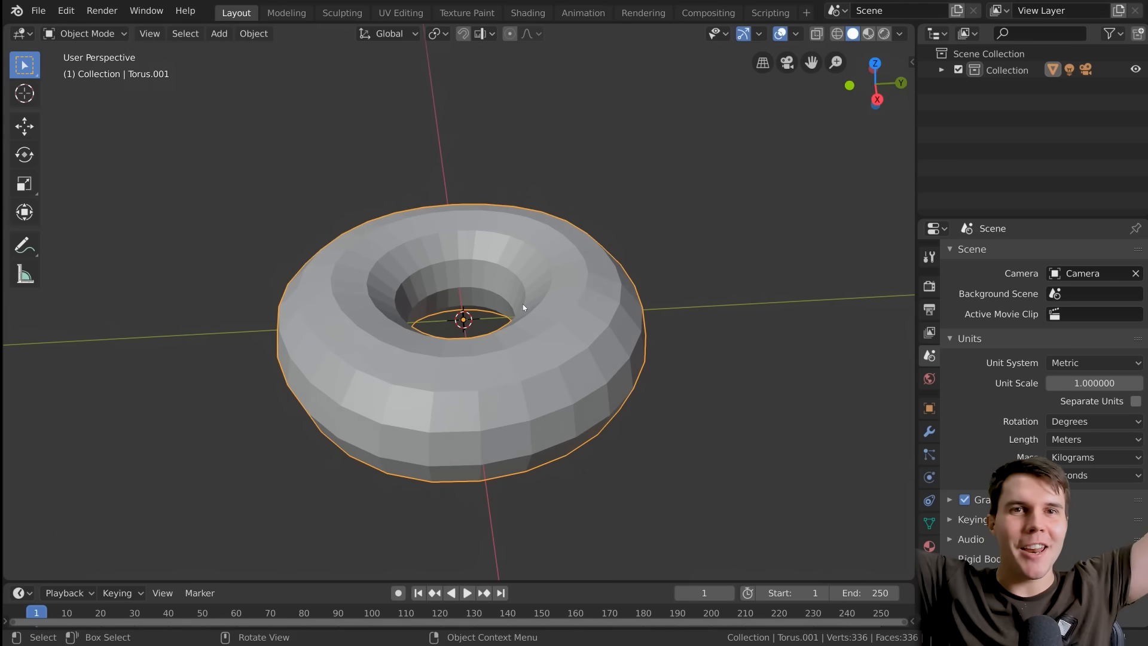
# Return to Edit Mode and slightly nudge a vertex on the doughnut's upper side with a proportional size of about 0.06
pyautogui.moveTo(523, 304); pyautogui.dragTo(564, 269, button='middle')
pyautogui.press('Tab')
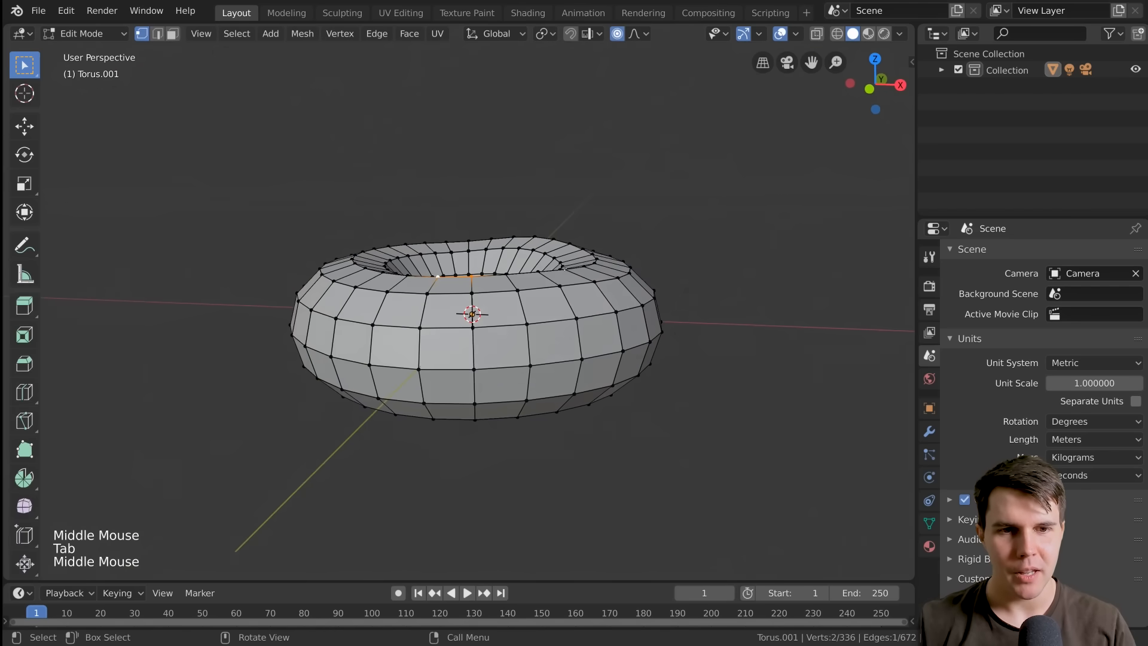
pyautogui.click(559, 269)
pyautogui.press('g')
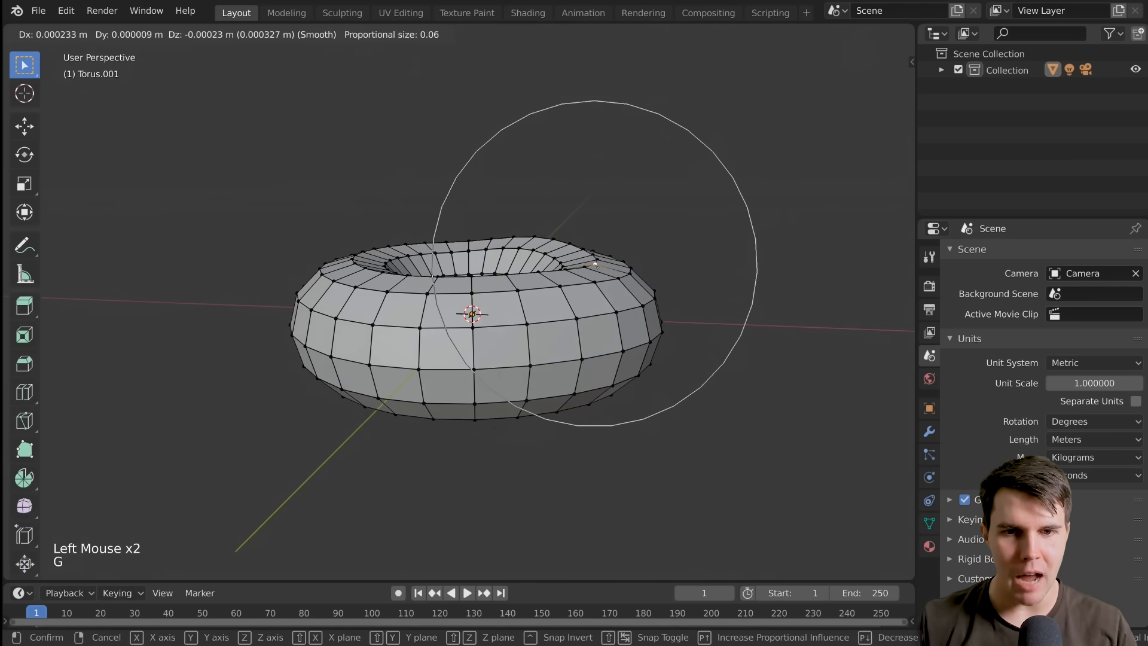
pyautogui.click(597, 267)
pyautogui.moveTo(596, 266); pyautogui.dragTo(747, 427, button='middle')
pyautogui.press('g')
pyautogui.click(726, 395)
# Nudge single vertices around the doughnut's outer rim, moving the last about 0.0012 m in X and -0.0013 m in Y with proportional size 0.047
pyautogui.click(556, 449)
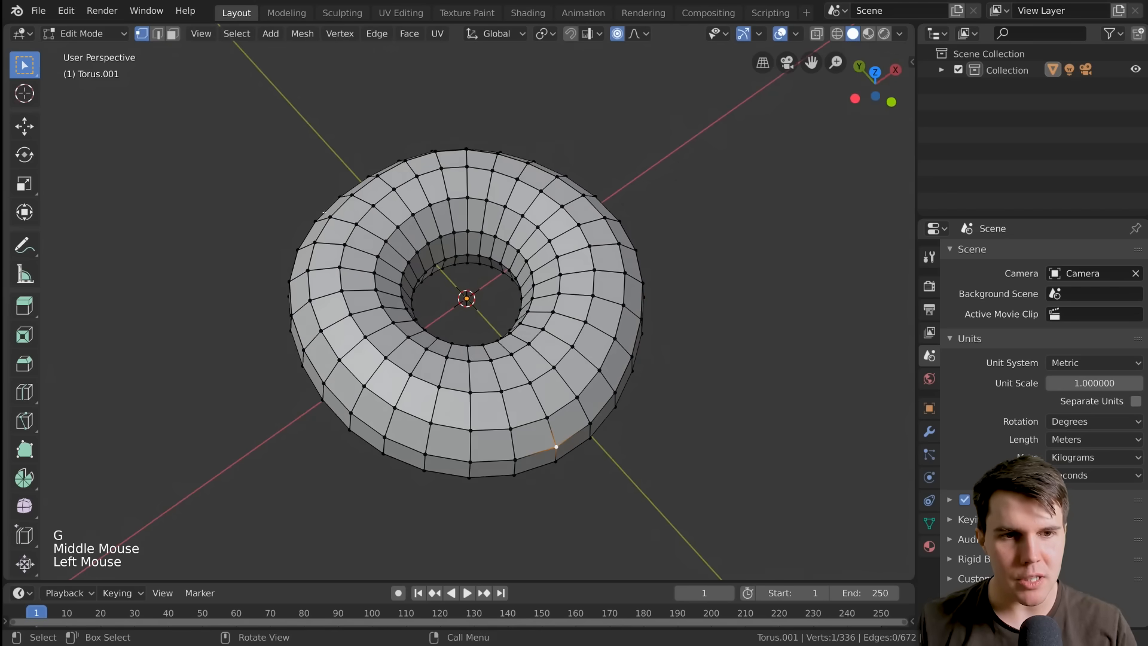
pyautogui.click(326, 213)
pyautogui.moveTo(326, 213); pyautogui.dragTo(554, 234, button='middle')
pyautogui.press('g')
pyautogui.click(330, 242)
pyautogui.click(409, 279)
pyautogui.press('g')
pyautogui.click(410, 281)
# Viewing from the side, nudge a vertex on the doughnut's lower outer side with a proportional size of 0.047
pyautogui.scroll(-2, 412, 311)
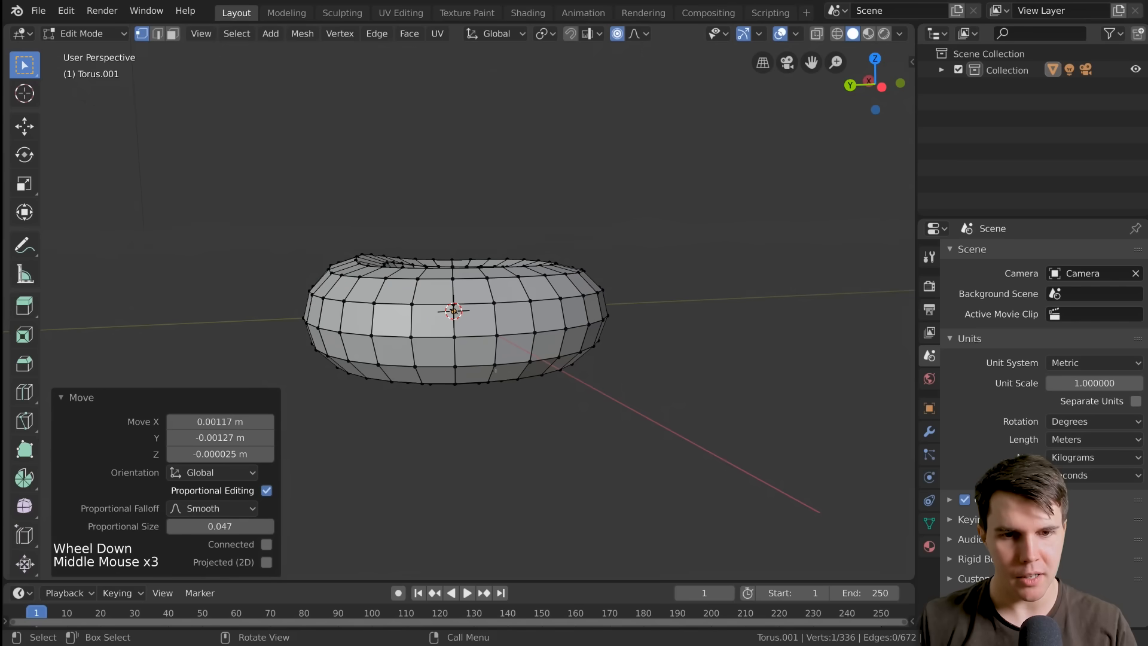
pyautogui.click(583, 339)
pyautogui.moveTo(495, 371); pyautogui.dragTo(559, 354, button='middle')
pyautogui.press('g')
pyautogui.click(581, 337)
# Move a mid-height outer-side vertex by X -0.00161, Y -0.00141 and Z 0.000776 m with a proportional size of 0.047
pyautogui.click(341, 352)
pyautogui.moveTo(341, 353); pyautogui.dragTo(336, 337, button='middle')
pyautogui.click(313, 320)
pyautogui.press('g')
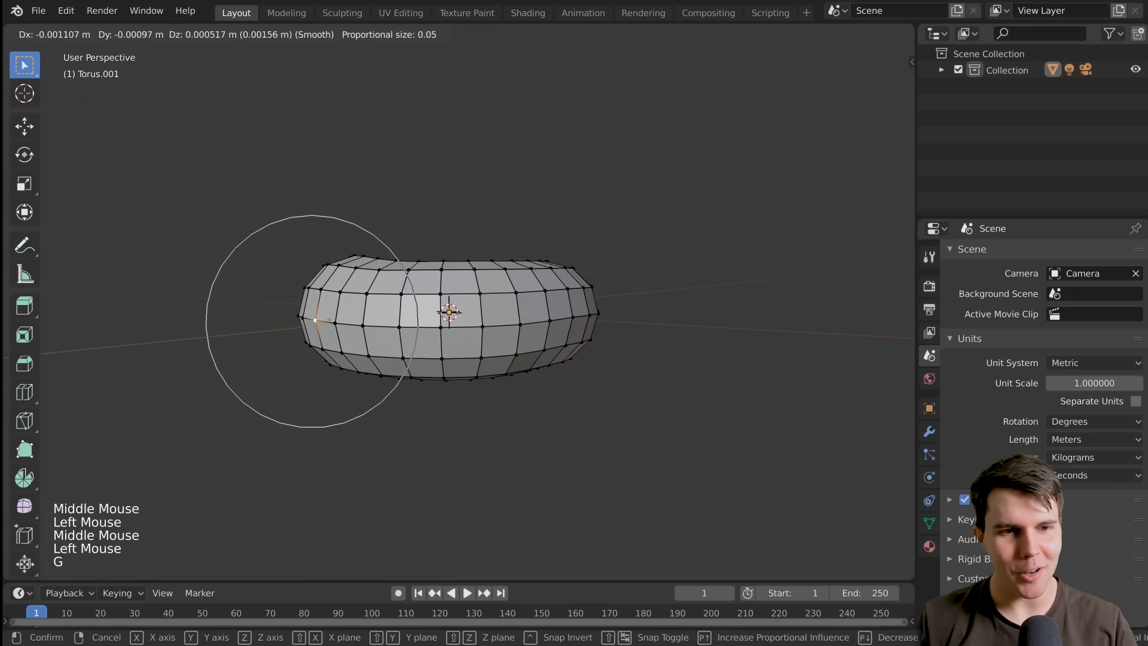
pyautogui.click(327, 319)
# Nudge one more vertex on the doughnut's outer side, return to Object Mode and examine the overall shape
pyautogui.moveTo(472, 318); pyautogui.dragTo(705, 333, button='middle')
pyautogui.click(600, 343)
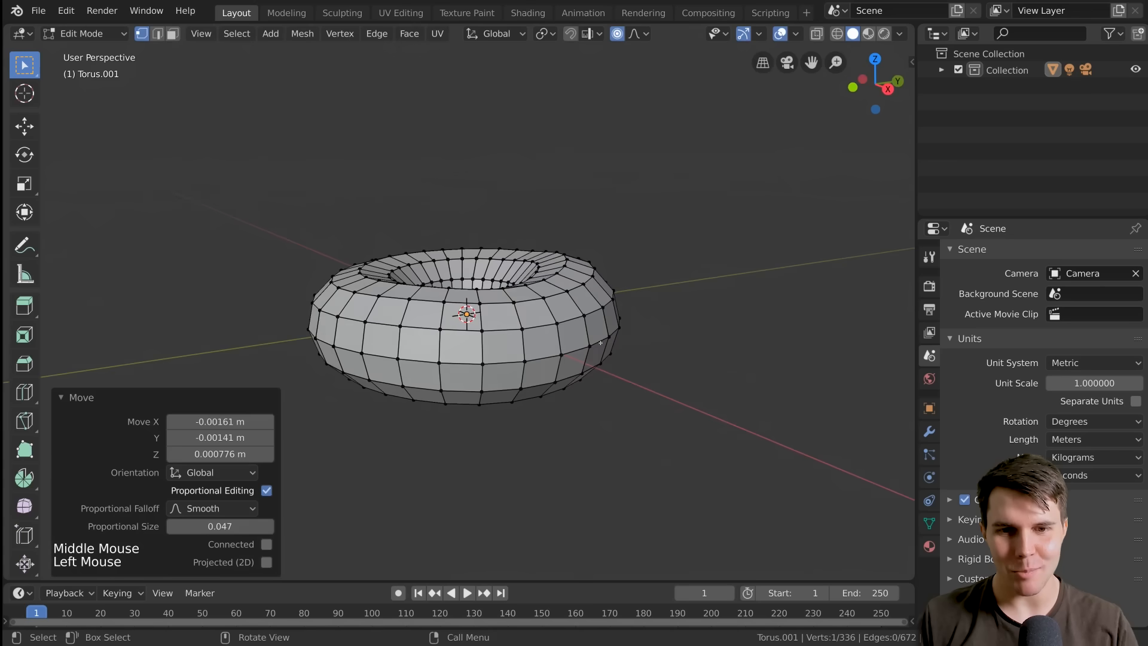
pyautogui.moveTo(600, 342); pyautogui.dragTo(648, 273, button='middle')
pyautogui.press('g')
pyautogui.click(688, 352)
pyautogui.press('Tab')
pyautogui.scroll(2, 658, 393)
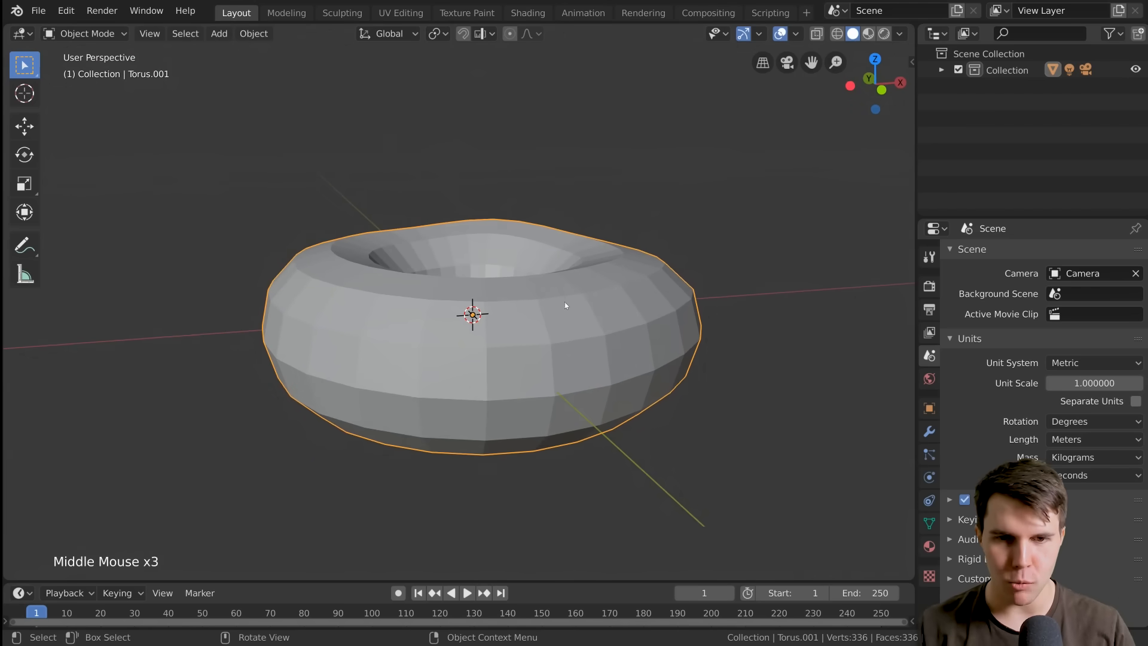
pyautogui.moveTo(566, 305); pyautogui.dragTo(523, 340, button='middle')
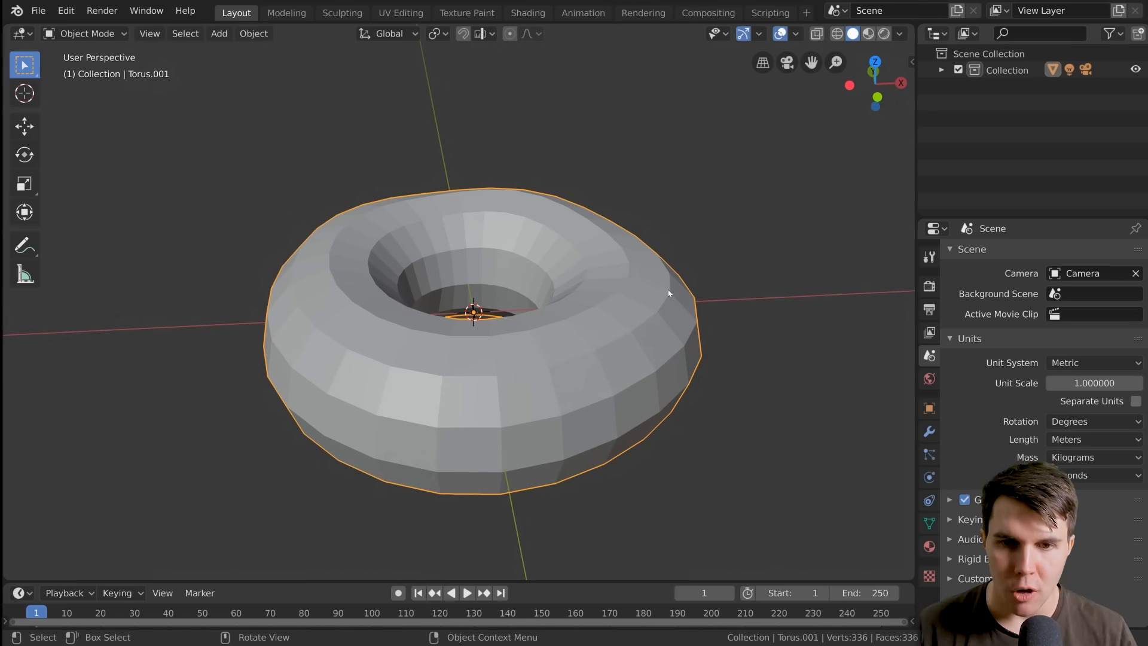
# Make sure Object Mode is active and apply Shade Smooth to the doughnut, comparing it with Shade Flat
pyautogui.click(99, 34)
pyautogui.click(99, 34)
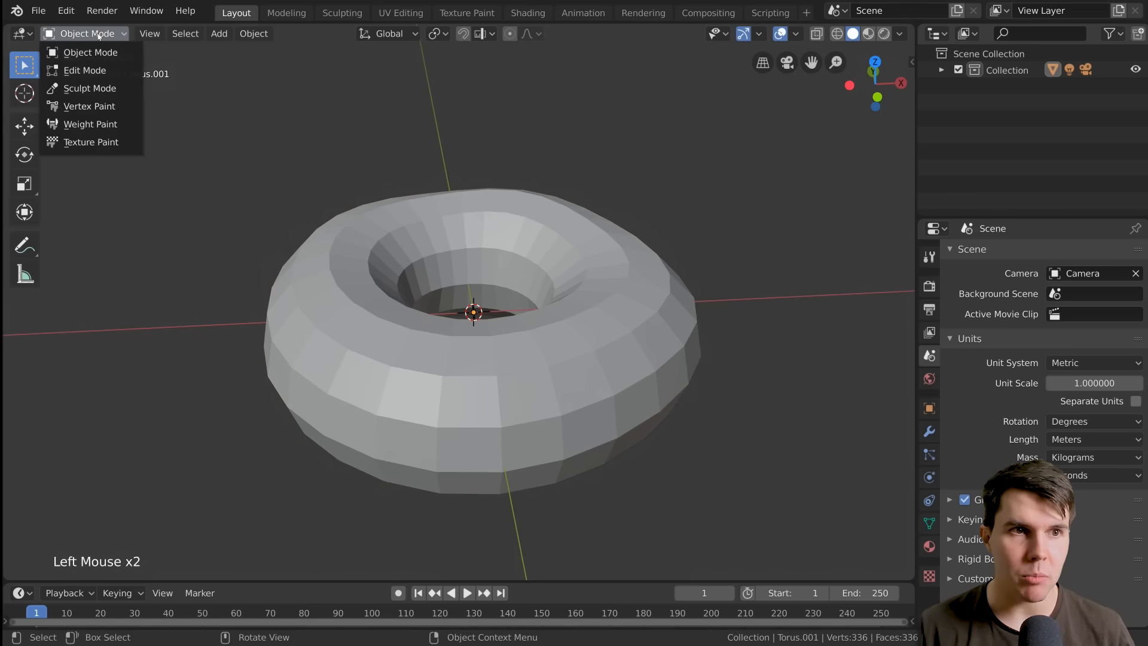
pyautogui.click(93, 51)
pyautogui.click(597, 241)
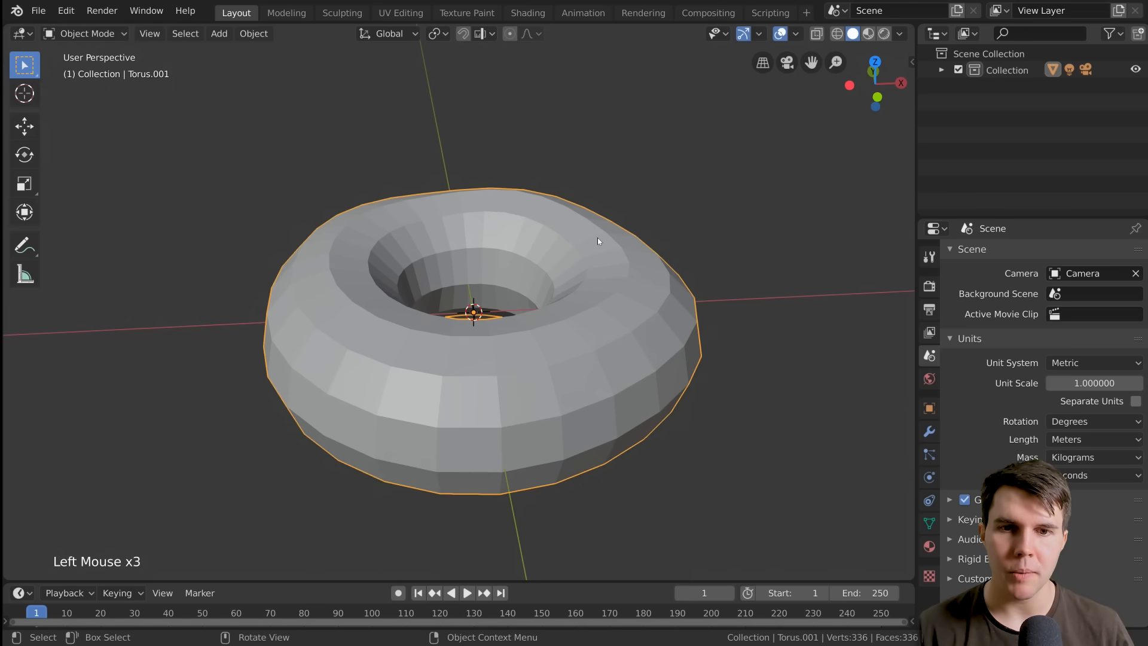
pyautogui.rightClick(598, 238)
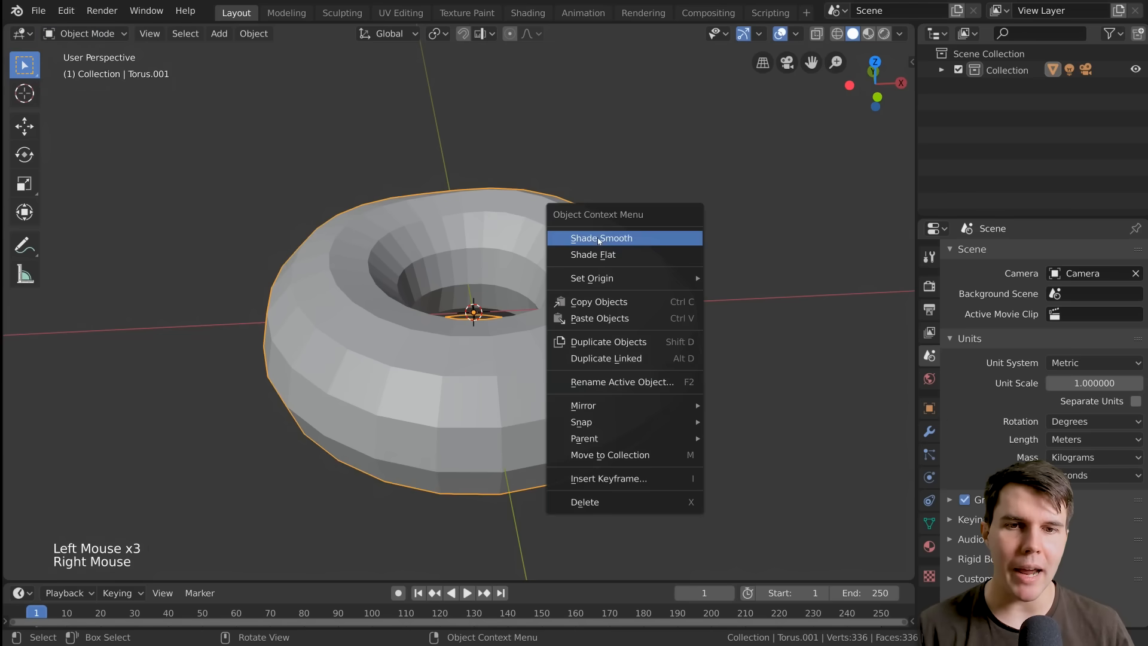
pyautogui.click(648, 240)
pyautogui.rightClick(643, 259)
pyautogui.click(648, 270)
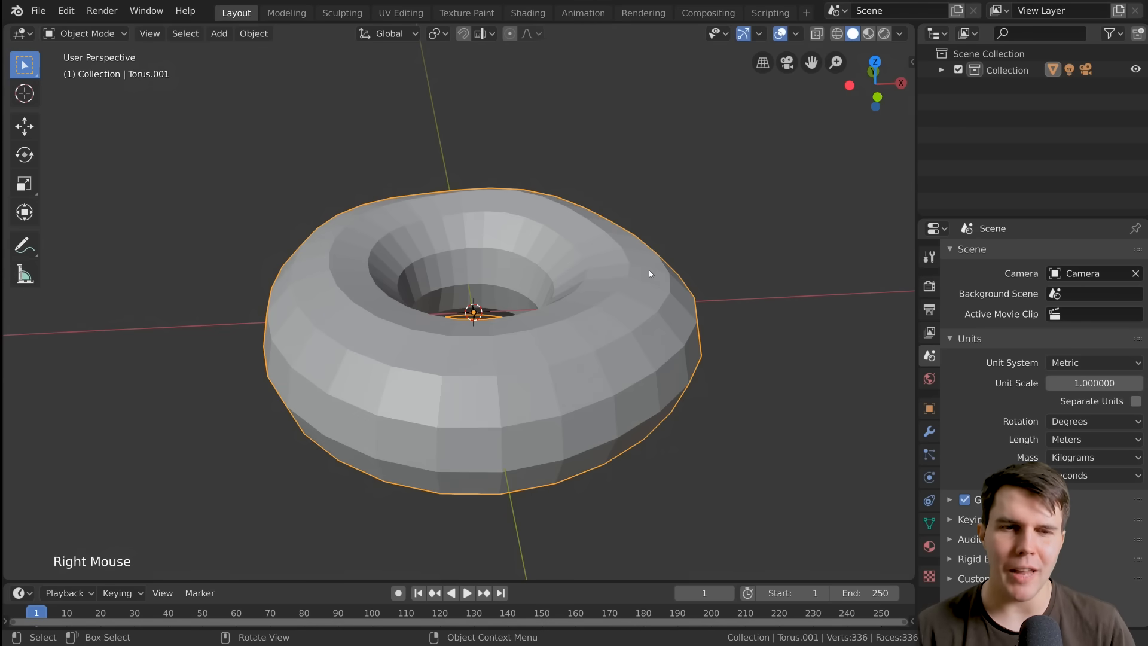
pyautogui.rightClick(649, 273)
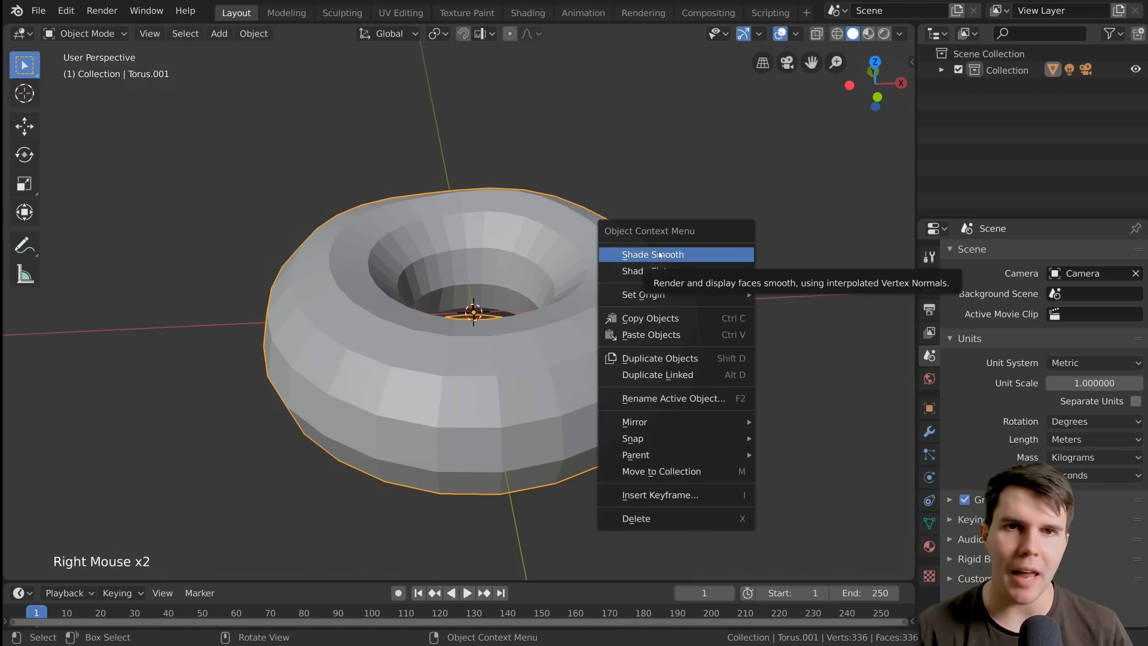
pyautogui.click(659, 254)
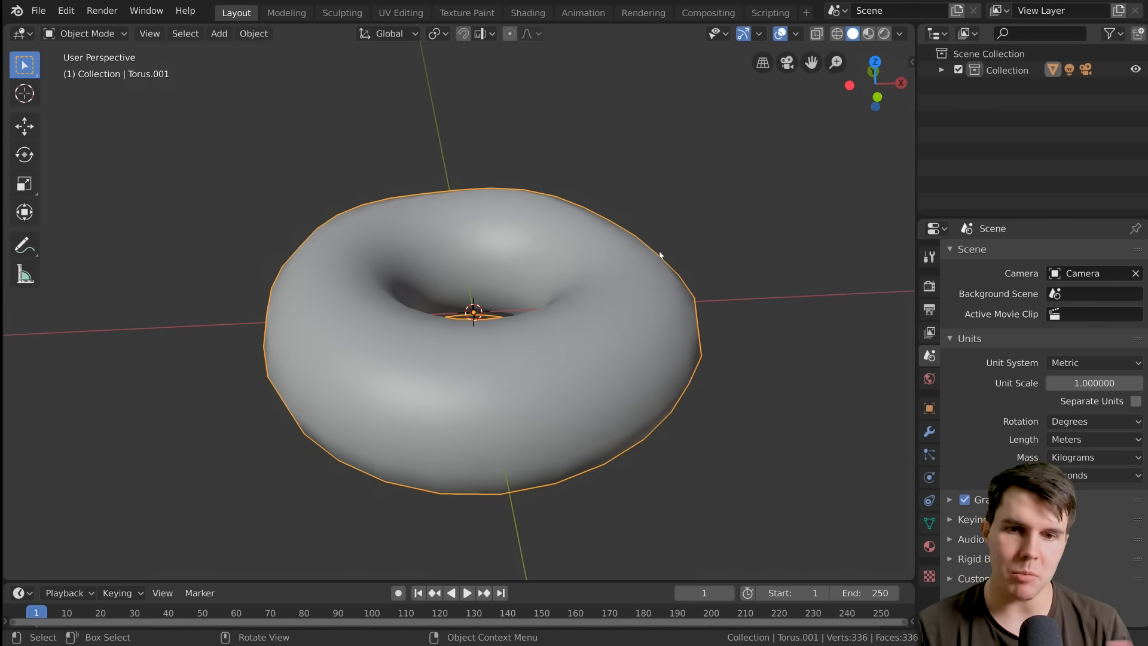
# Examine the smooth-shaded doughnut's outline from several angles and compare Shade Flat with Shade Smooth
pyautogui.moveTo(659, 255); pyautogui.dragTo(658, 304, button='middle')
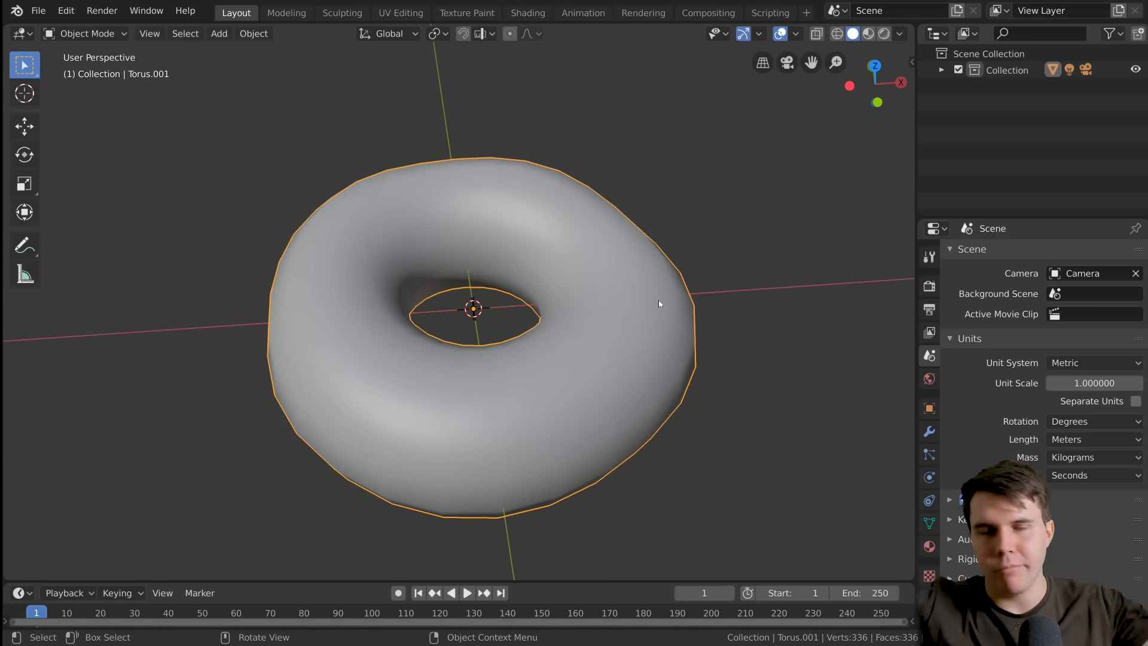
pyautogui.moveTo(658, 302)
pyautogui.mouseDown(button='middle')
pyautogui.moveTo(655, 282)
pyautogui.moveTo(666, 299)
pyautogui.mouseUp(button='middle')
pyautogui.scroll(1, 657, 286)
pyautogui.scroll(-1, 667, 299)
pyautogui.moveTo(667, 299); pyautogui.dragTo(690, 411, button='middle')
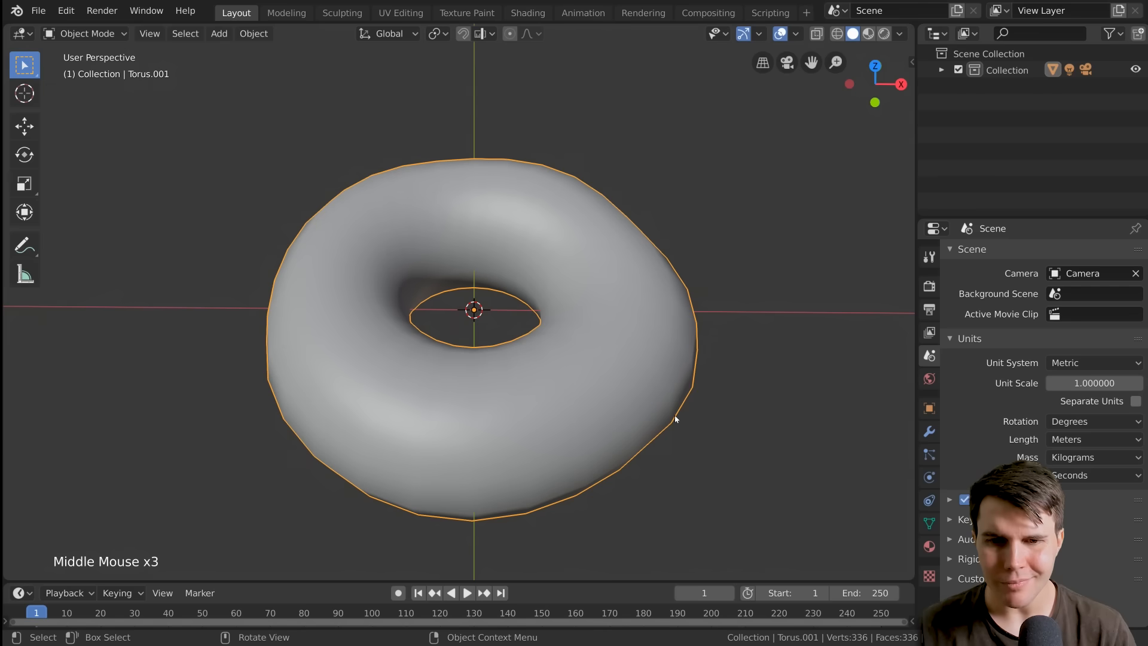
pyautogui.moveTo(697, 361)
pyautogui.mouseDown(button='middle')
pyautogui.moveTo(693, 432)
pyautogui.moveTo(698, 358)
pyautogui.mouseUp(button='middle')
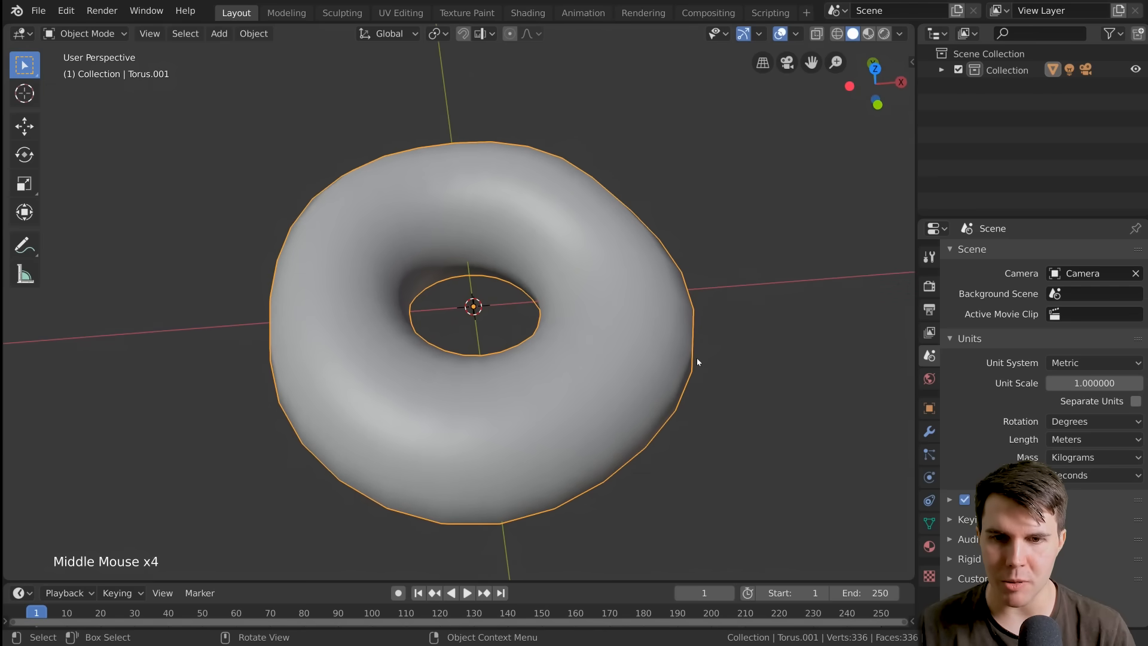
pyautogui.rightClick(607, 277)
pyautogui.click(626, 284)
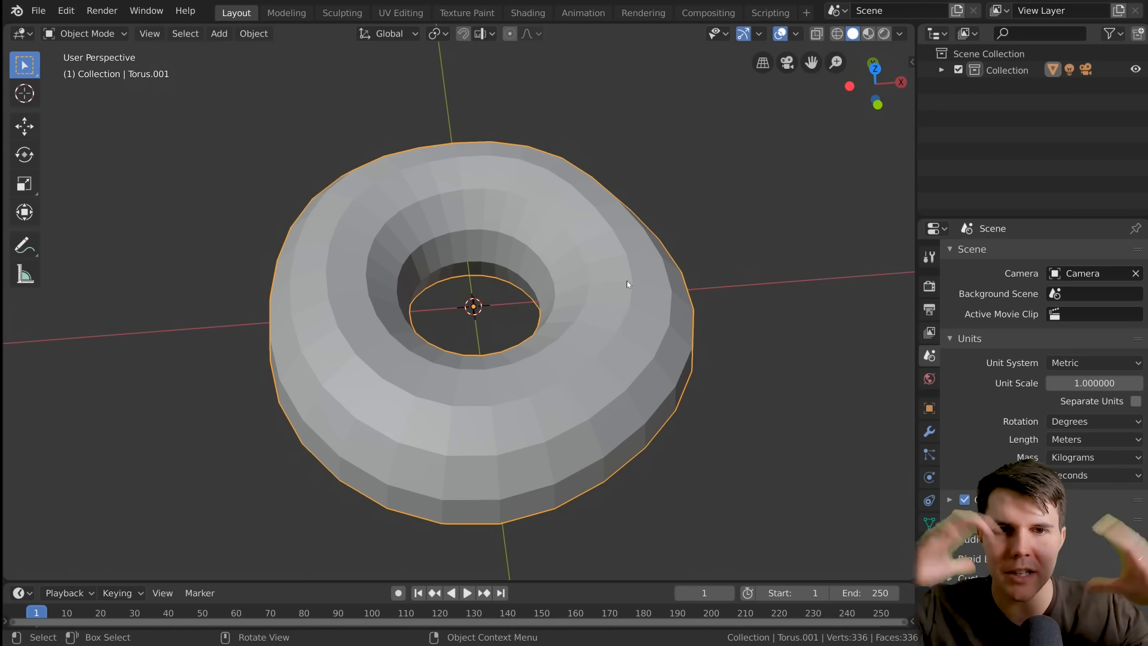
pyautogui.rightClick(627, 283)
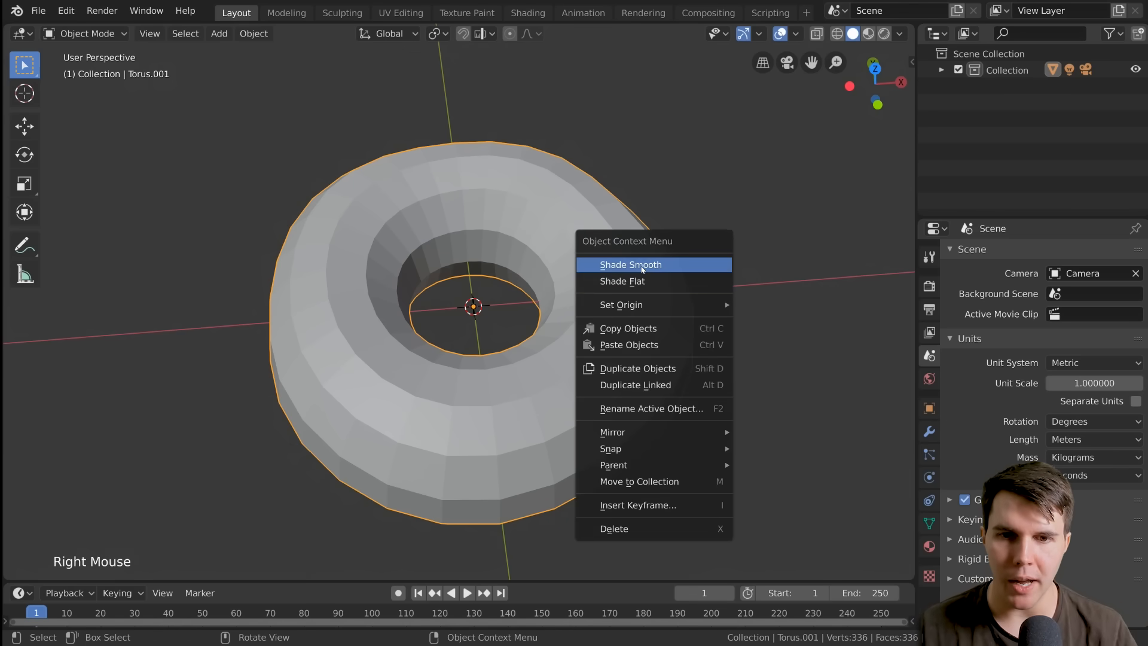
pyautogui.click(627, 264)
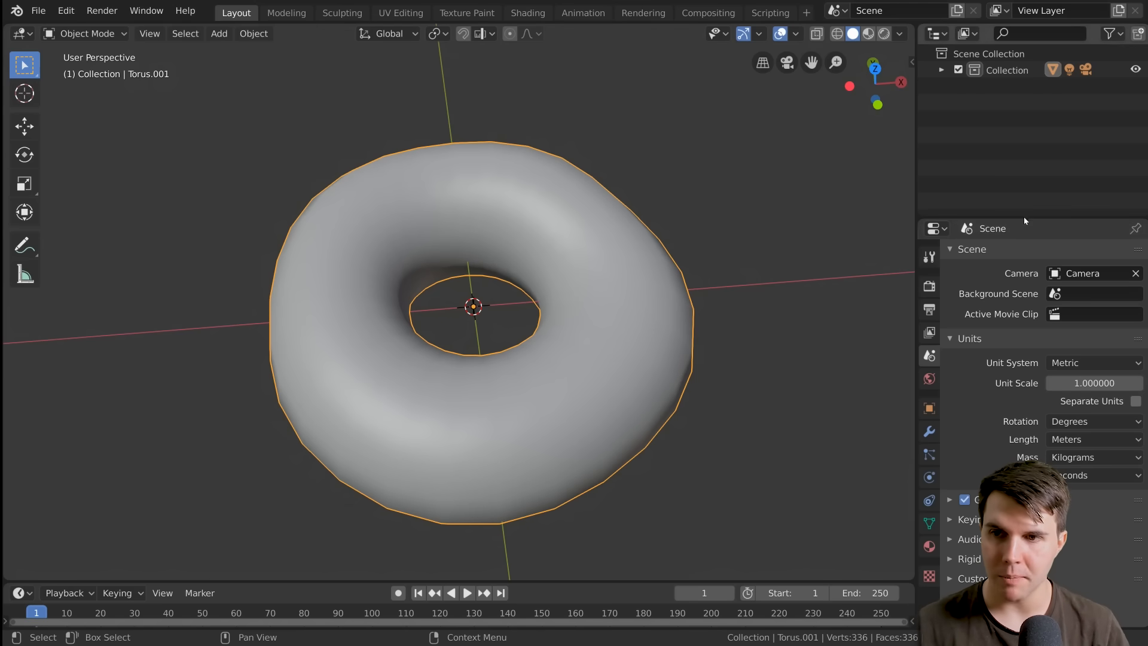
# Enlarge the properties area and add a Subdivision Surface modifier to the doughnut
pyautogui.moveTo(1023, 219); pyautogui.dragTo(1043, 153)
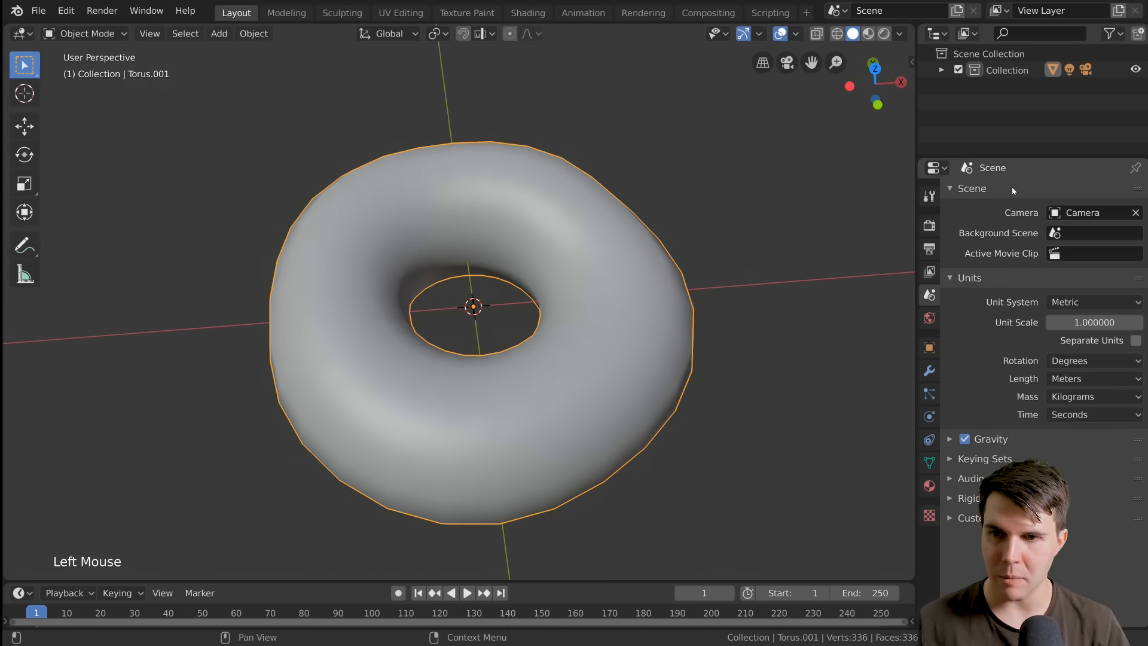
pyautogui.click(930, 372)
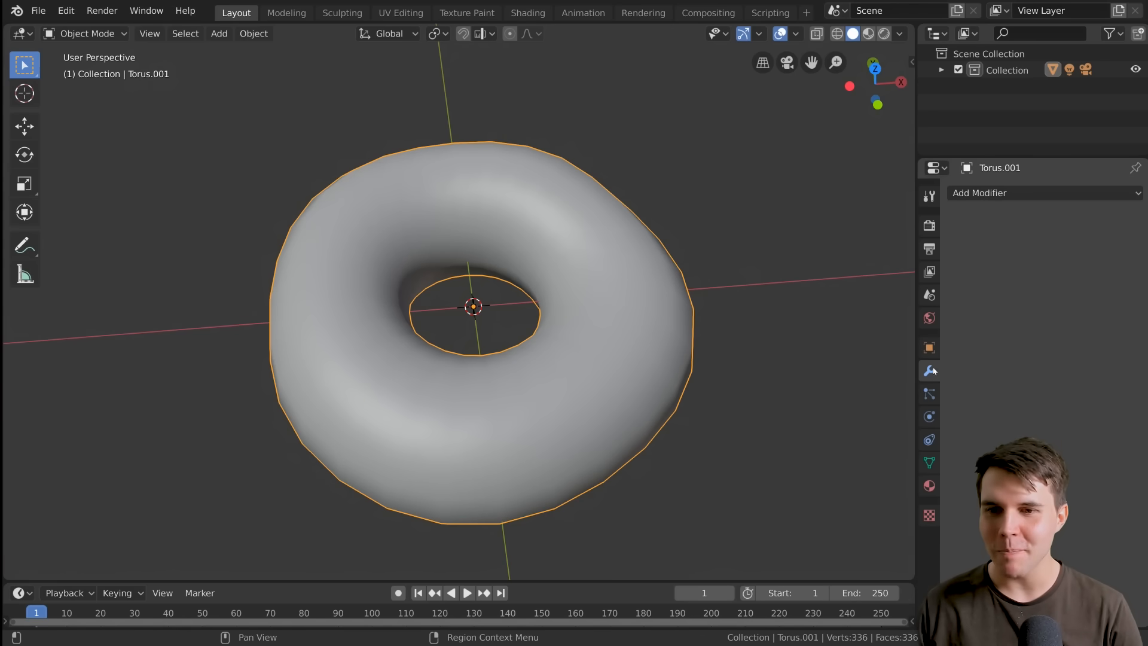
pyautogui.click(990, 194)
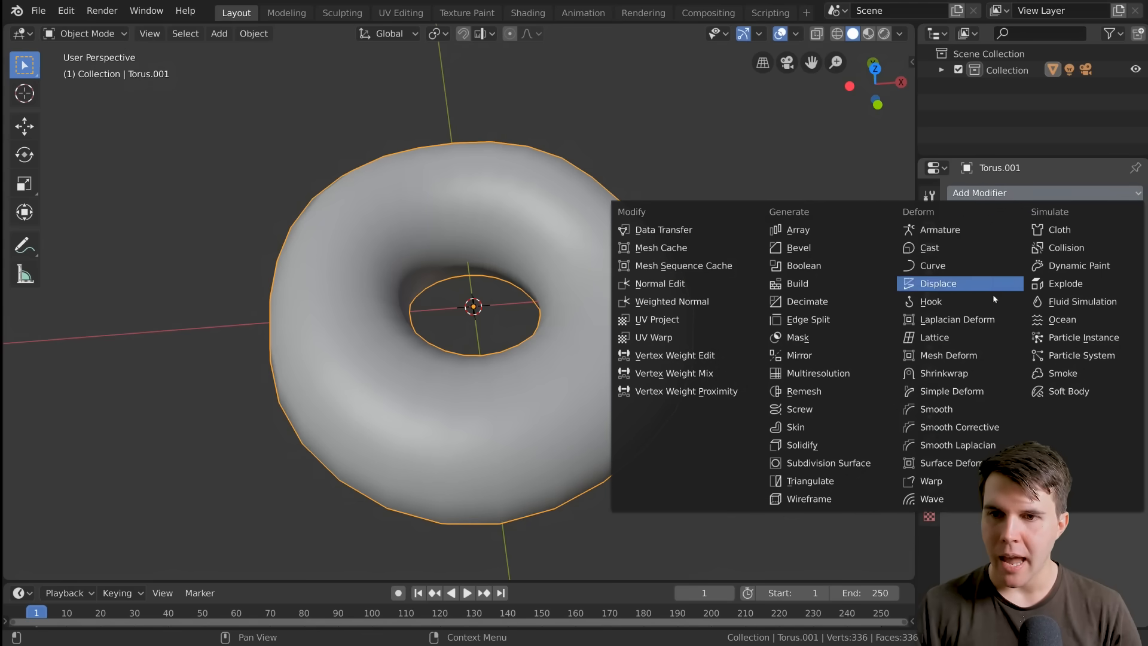
pyautogui.click(810, 467)
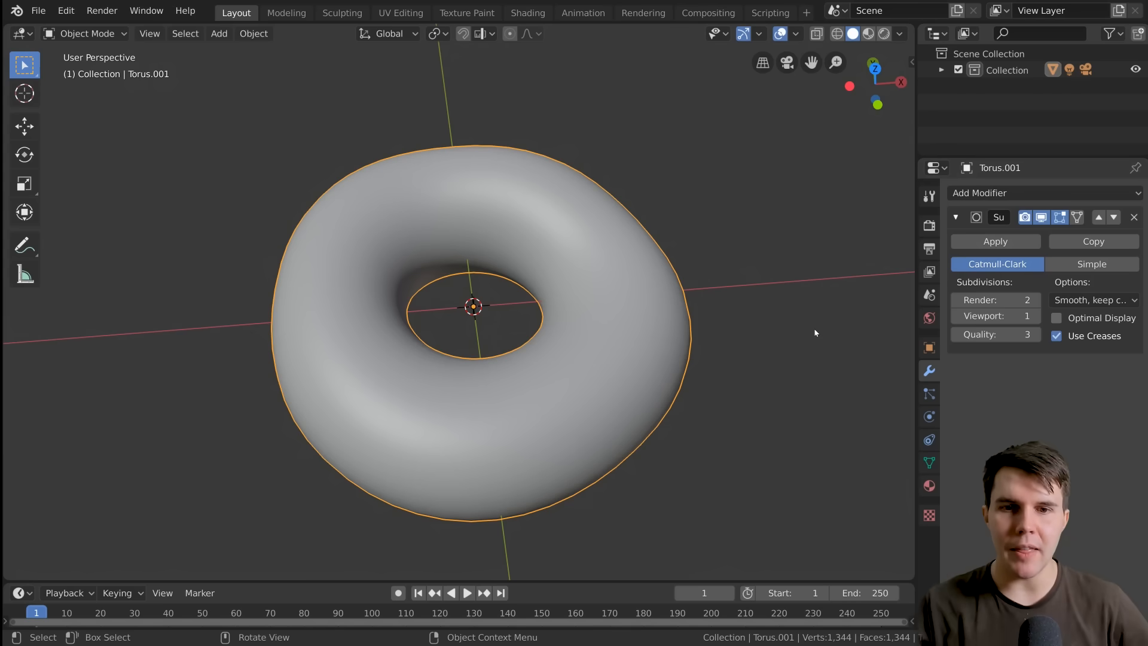
# Try a viewport subdivision level of 2 on the modifier and return it to 1
pyautogui.moveTo(714, 351); pyautogui.dragTo(709, 368, button='middle')
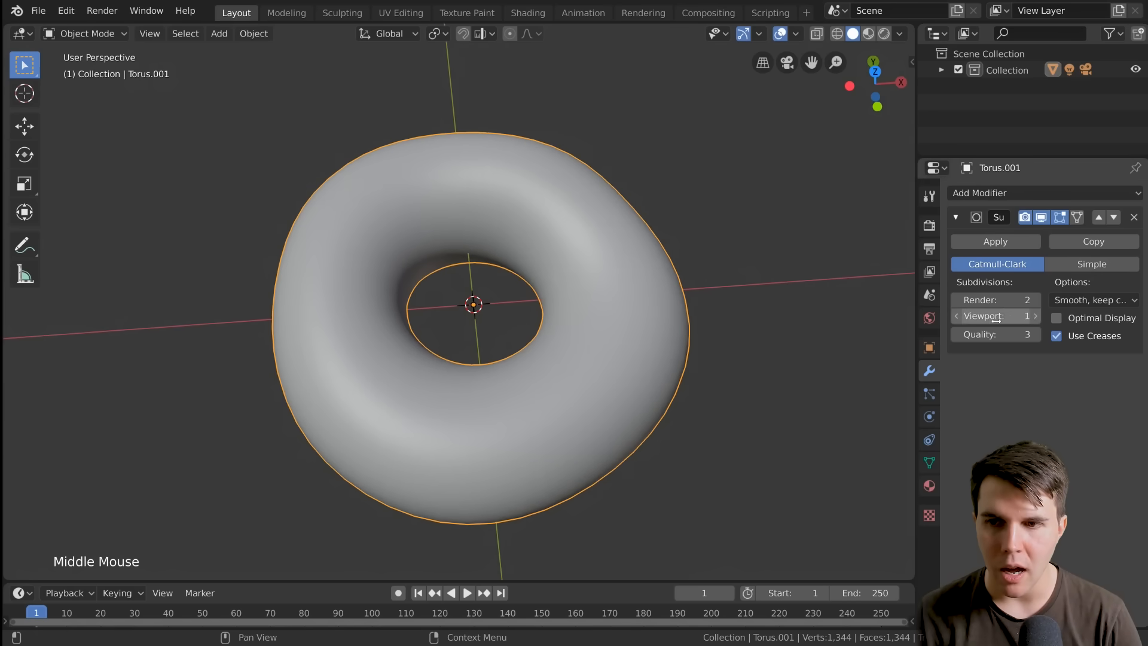
pyautogui.click(1034, 316)
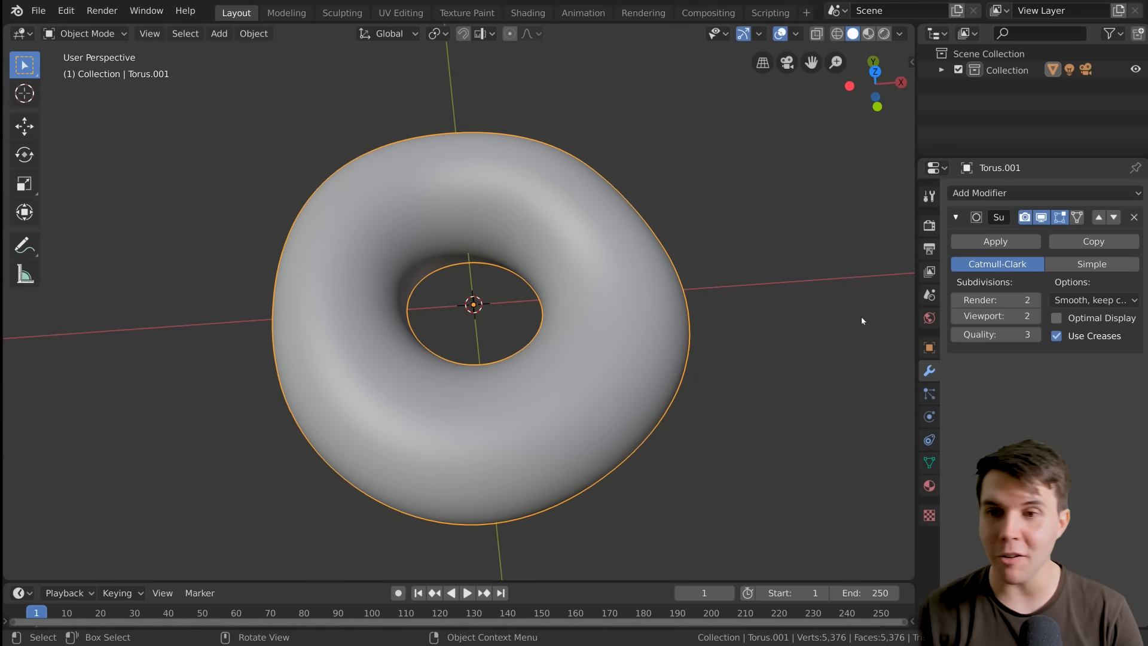
pyautogui.click(956, 316)
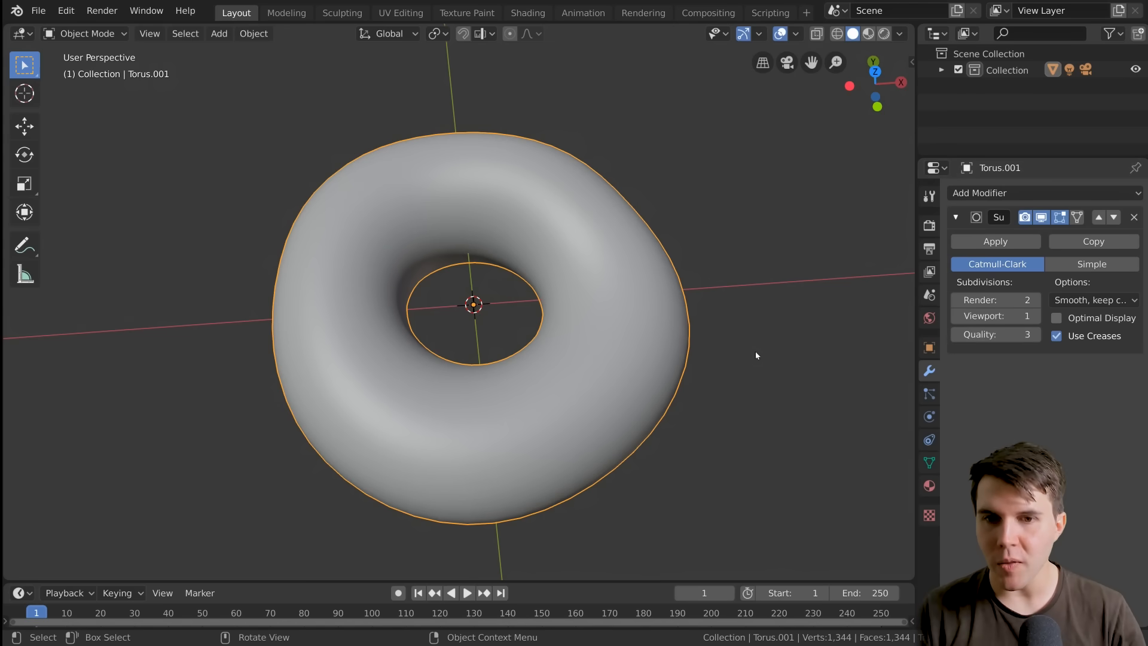
# In Edit Mode, select the four corner vertices of one upper face, examine the subdivided surface around it, and return to Object Mode
pyautogui.moveTo(643, 360); pyautogui.dragTo(589, 275, button='middle')
pyautogui.press('Tab')
pyautogui.scroll(2, 637, 336)
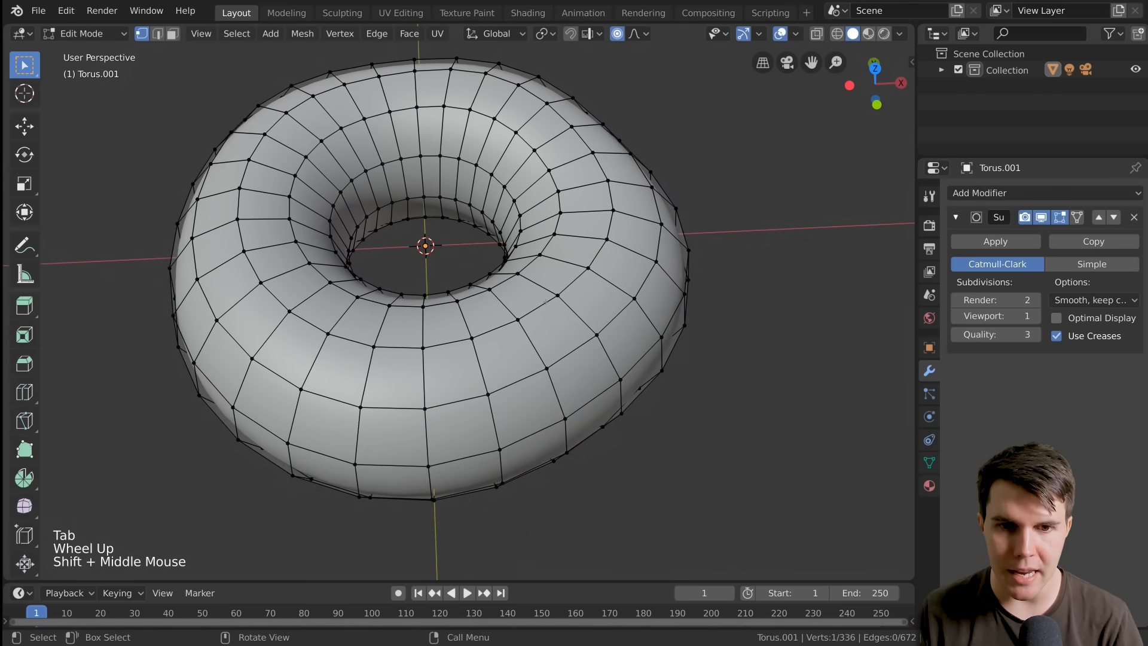
pyautogui.click(557, 295)
pyautogui.keyDown('shift'); pyautogui.click(518, 320); pyautogui.keyUp('shift')
pyautogui.keyDown('shift'); pyautogui.click(546, 368); pyautogui.keyUp('shift')
pyautogui.keyDown('shift'); pyautogui.click(597, 335); pyautogui.keyUp('shift')
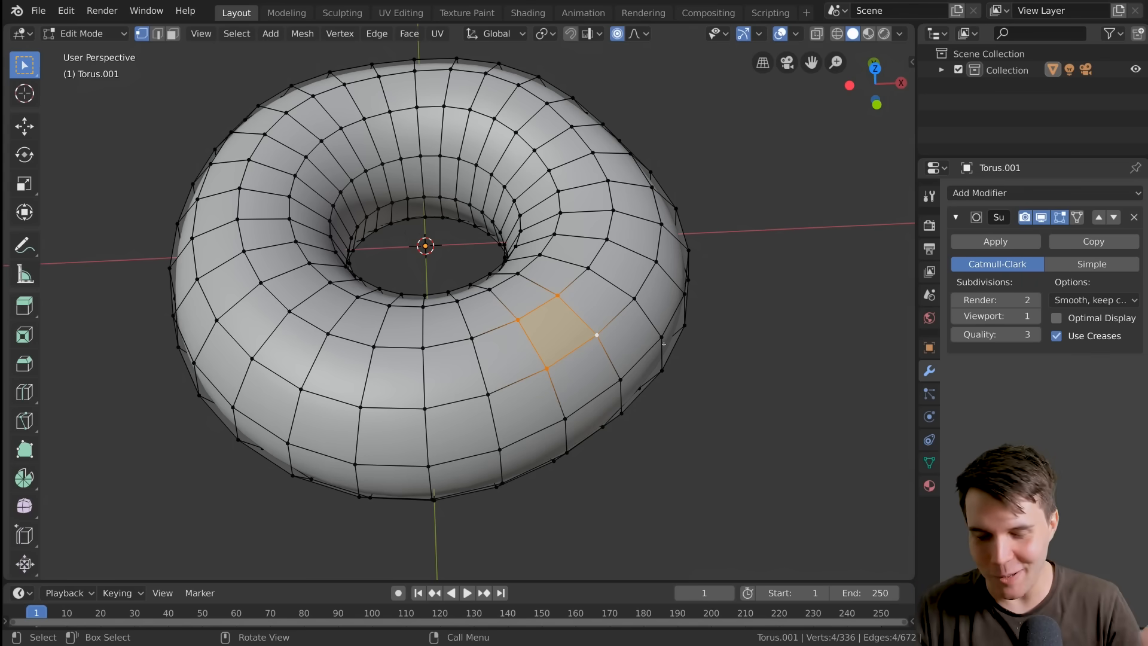
pyautogui.scroll(1, 664, 343)
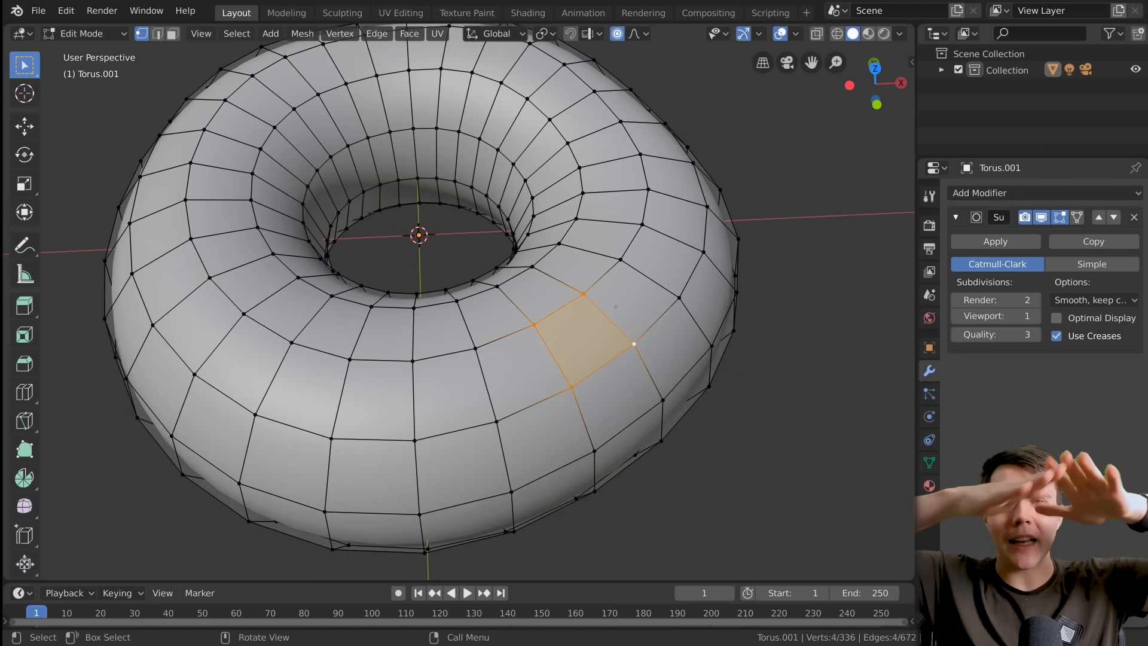
pyautogui.moveTo(616, 306); pyautogui.dragTo(669, 237, button='middle')
pyautogui.scroll(-2, 668, 251)
pyautogui.press('Tab')
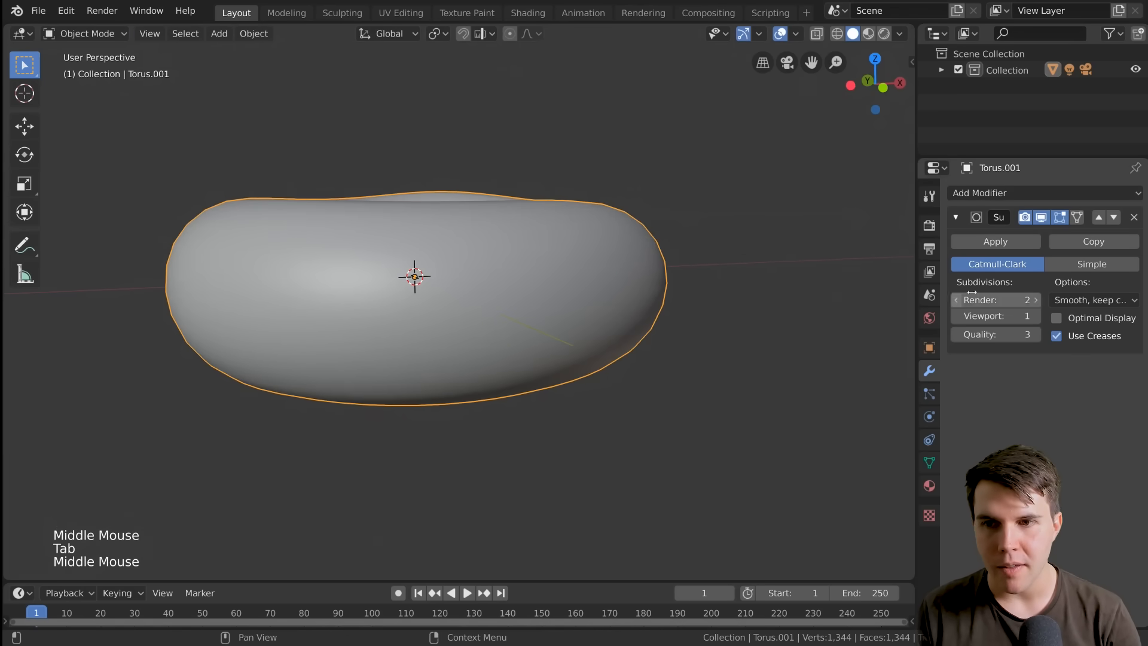
# Switch the Subdivision Surface modifier's viewport display off and back on, and try viewport levels 2 and 3 before returning the level to 1
pyautogui.click(1041, 217)
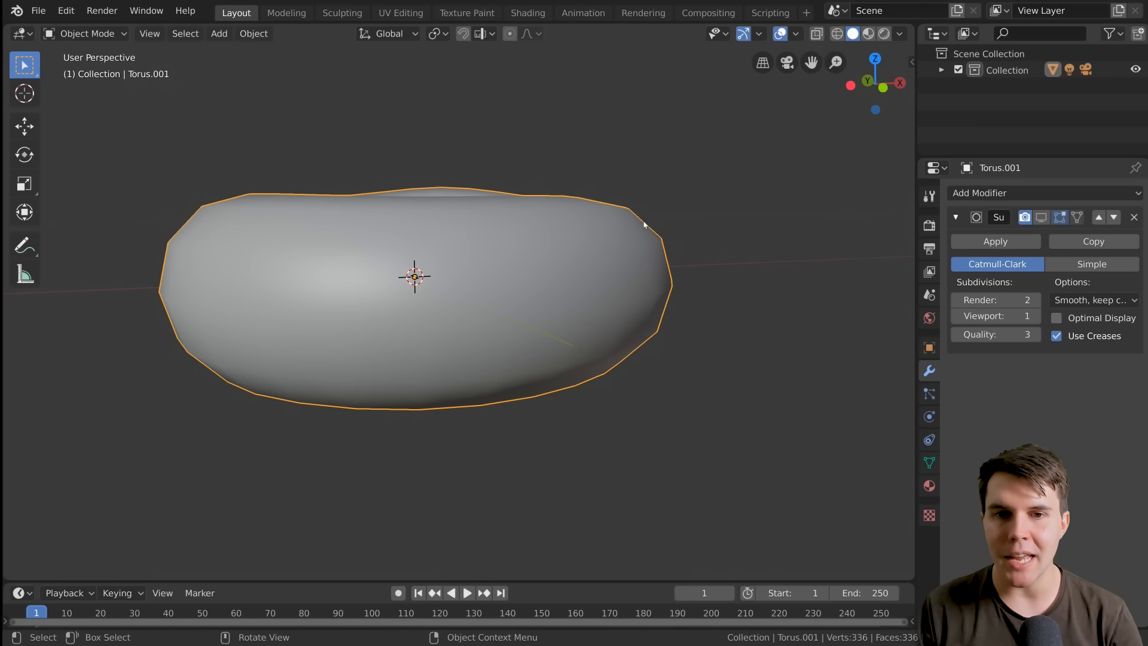
pyautogui.click(1041, 217)
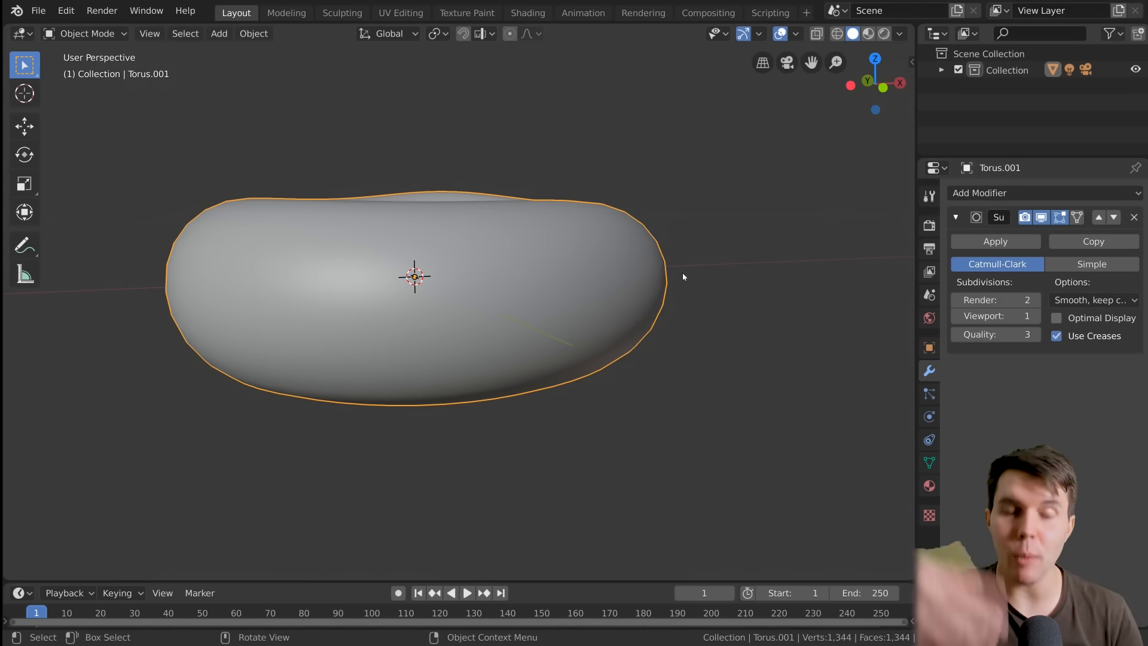
pyautogui.click(1034, 317)
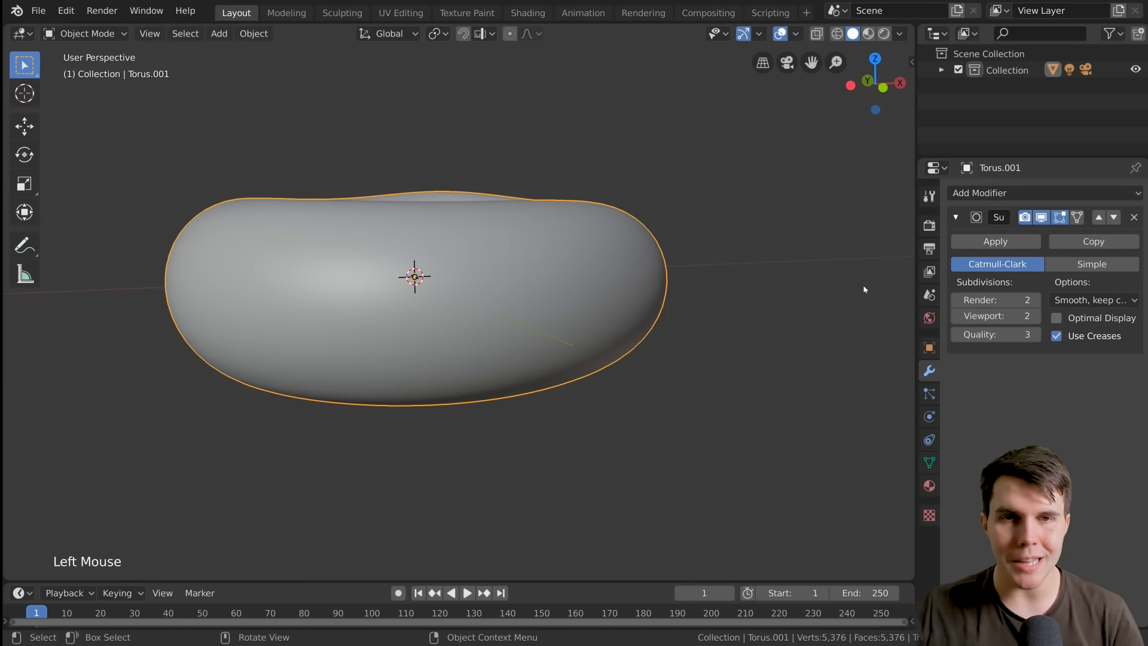
pyautogui.click(1034, 316)
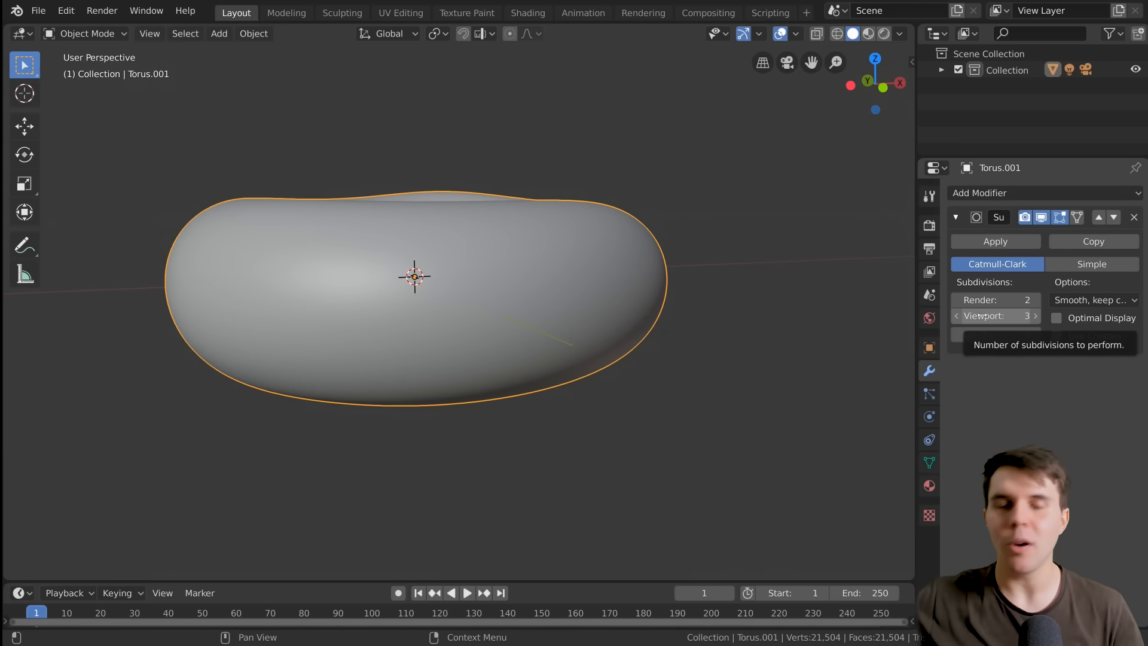
pyautogui.click(959, 318)
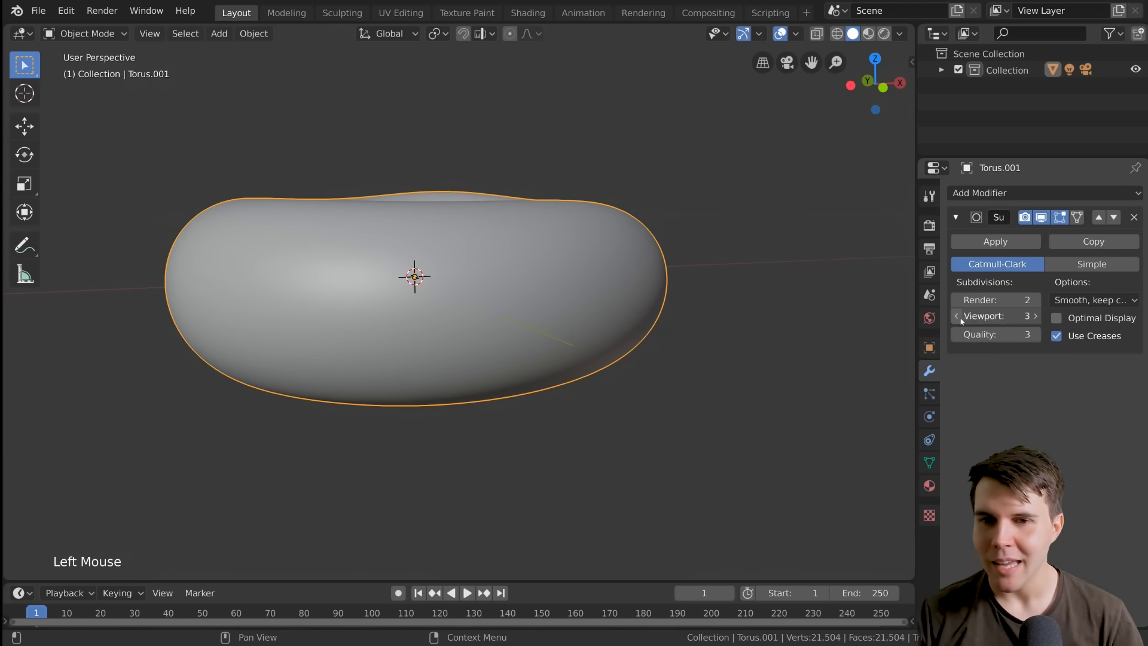
pyautogui.click(959, 318)
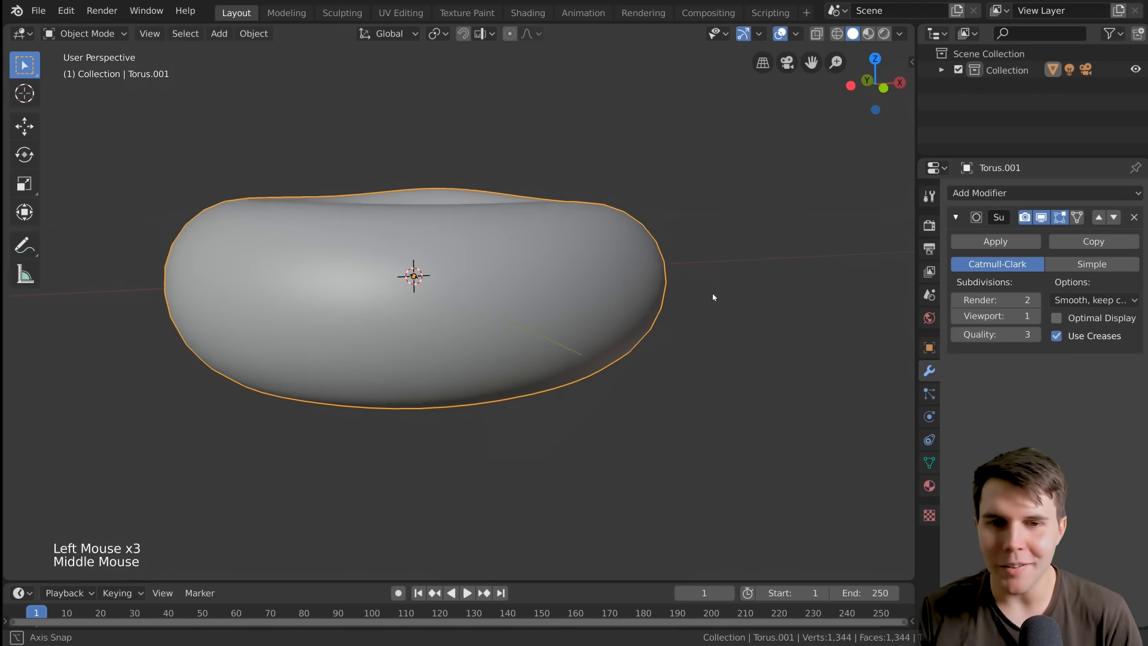
# Examine the subdivided doughnut's overall shape and outline from a higher angle, both close up and from farther away
pyautogui.scroll(-2, 715, 344)
pyautogui.moveTo(712, 292); pyautogui.dragTo(615, 287, button='middle')
pyautogui.scroll(-2, 532, 277)
pyautogui.scroll(2, 604, 274)
pyautogui.scroll(1, 604, 274)
pyautogui.scroll(-1, 604, 277)
pyautogui.scroll(-1, 618, 288)
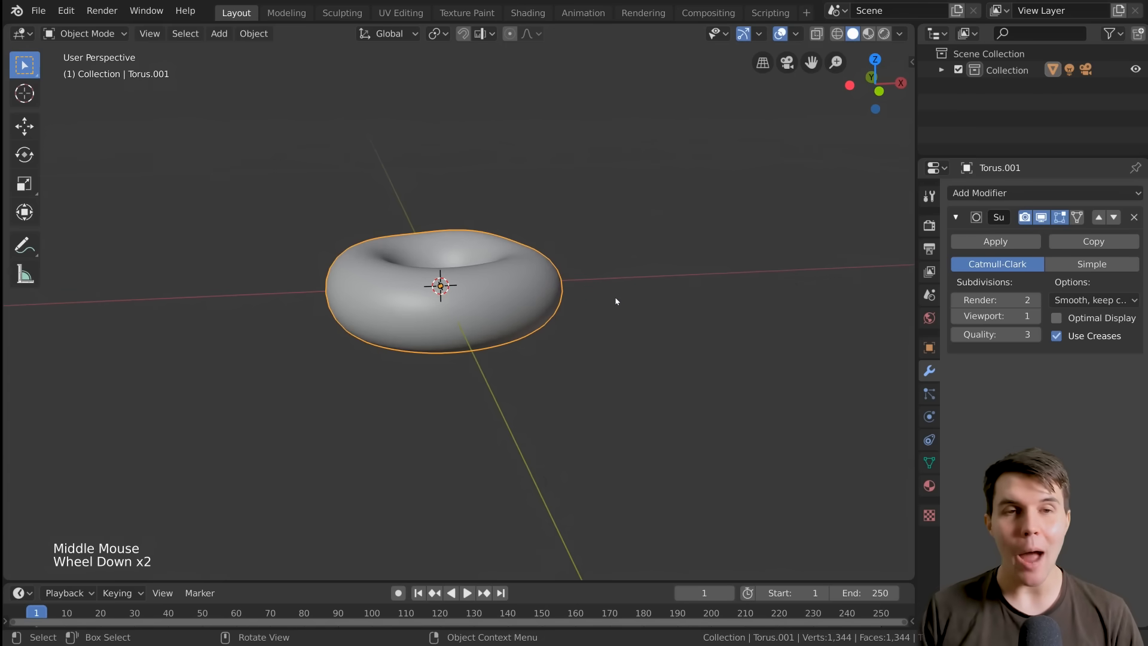